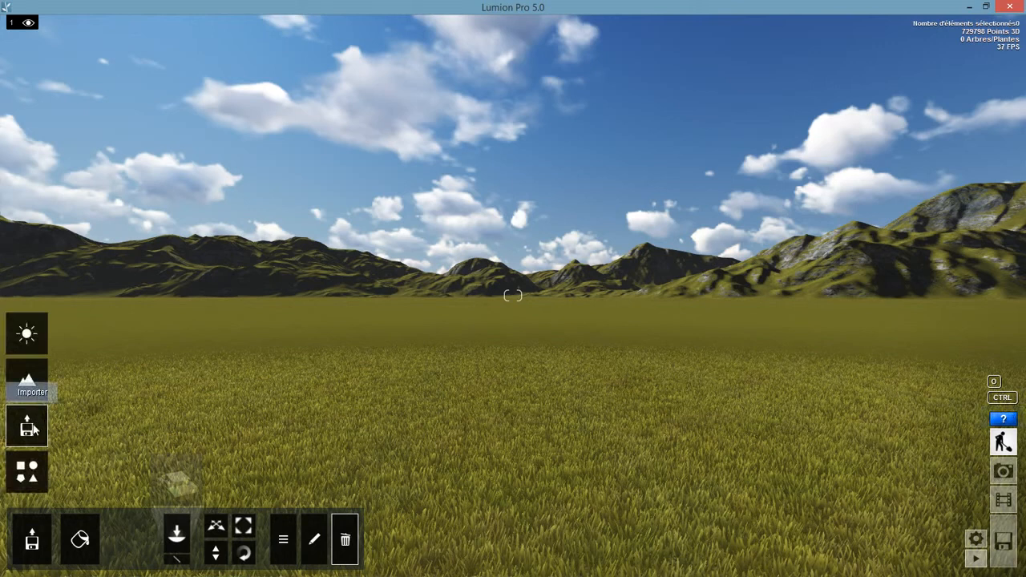
# Step: Import La_Maison_a_implanter.dwg as a new model named La_Maison_a_implanter1, filtering for Autodesk RealDWG (*.dwg) files, and place it on the grass
pyautogui.click(34, 536)
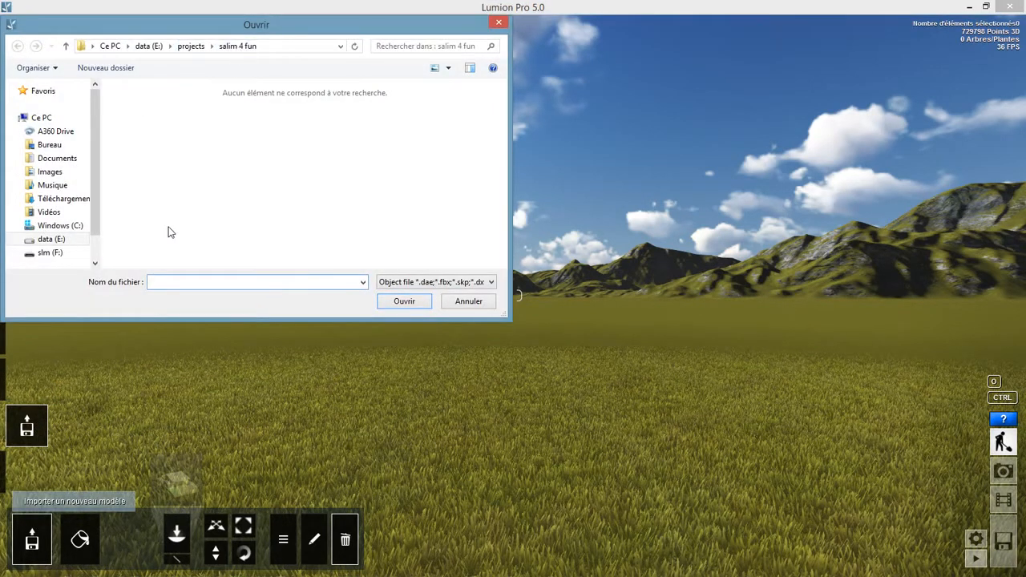
pyautogui.click(428, 286)
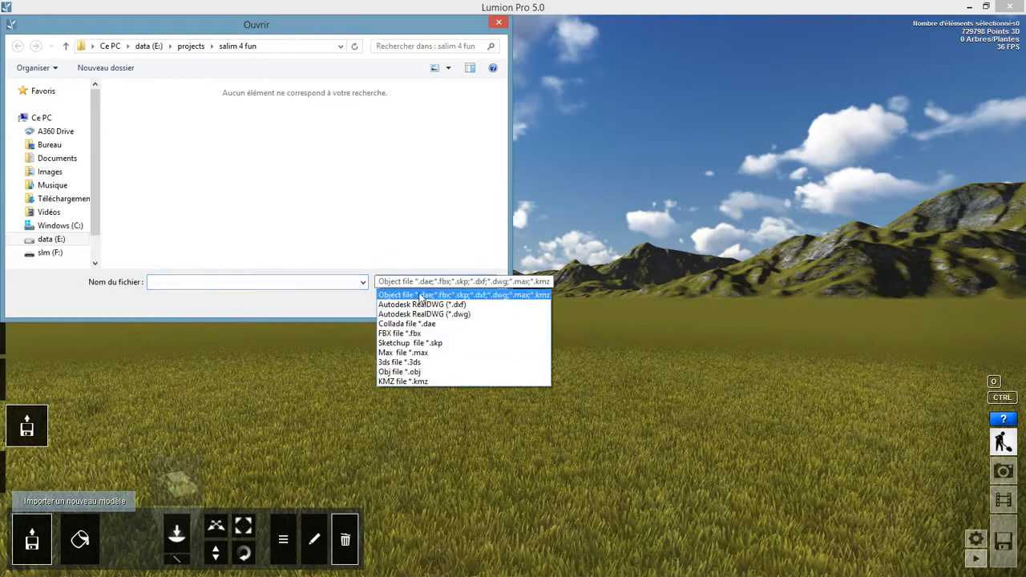
pyautogui.click(439, 315)
pyautogui.click(154, 153)
pyautogui.click(401, 301)
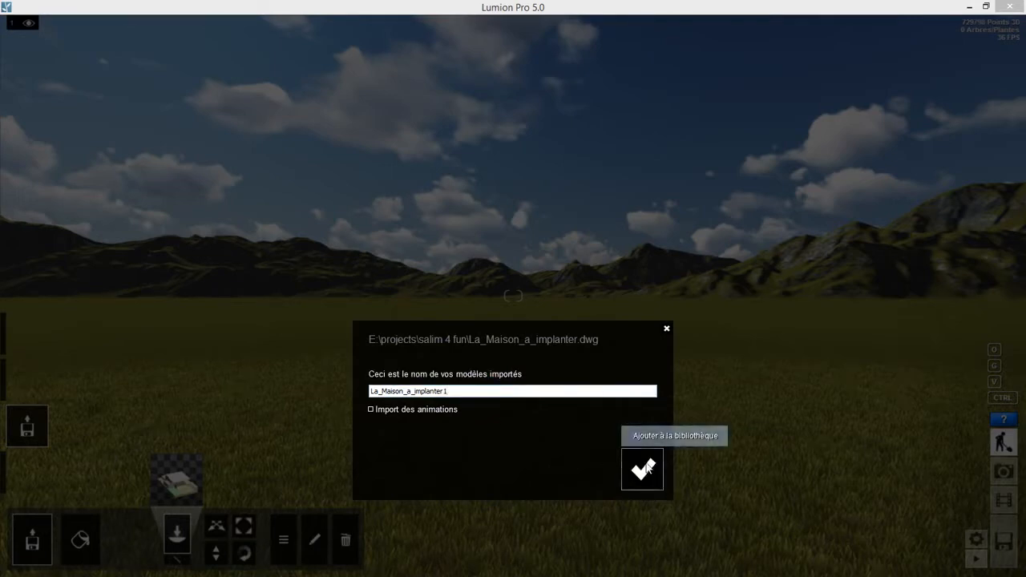
pyautogui.click(648, 469)
pyautogui.click(646, 467)
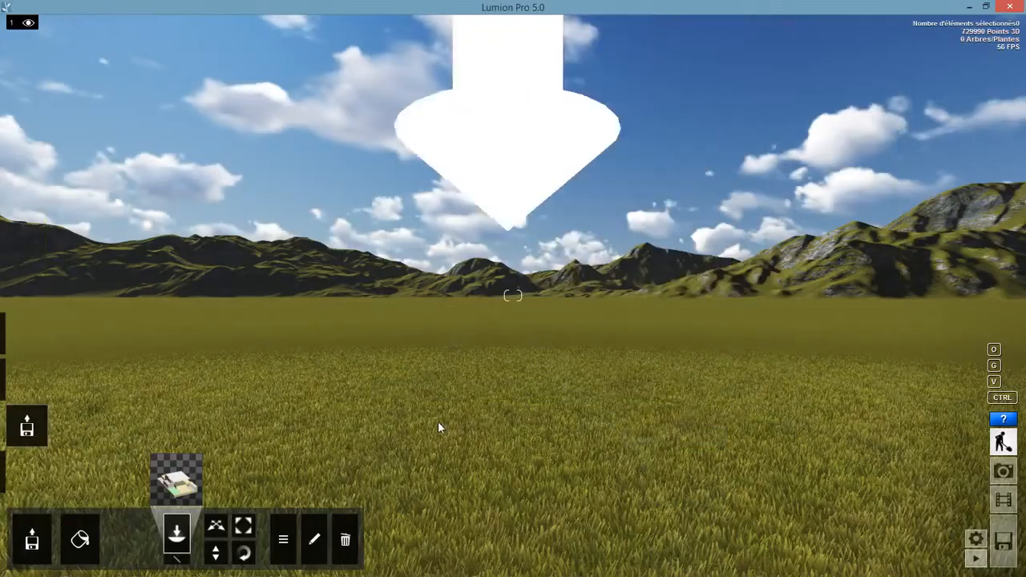
pyautogui.click(472, 393)
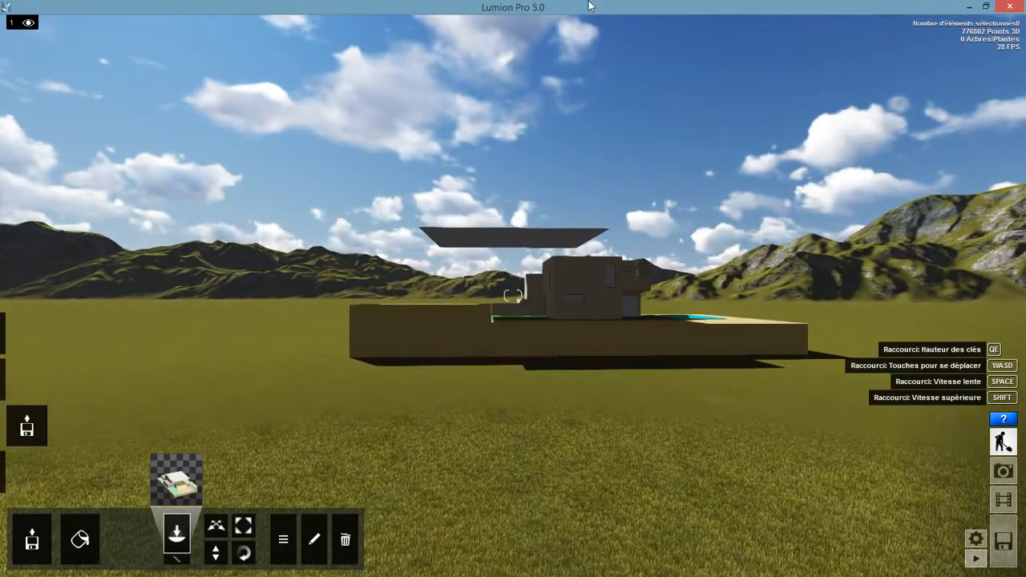
# Step: Lower the floating house model vertically until its base sinks into the grass terrain
pyautogui.scroll(2, 579, 172)
pyautogui.press('w')
pyautogui.moveTo(512, 296); pyautogui.dragTo(513, 457, button='right')
pyautogui.scroll(-5, 513, 296)
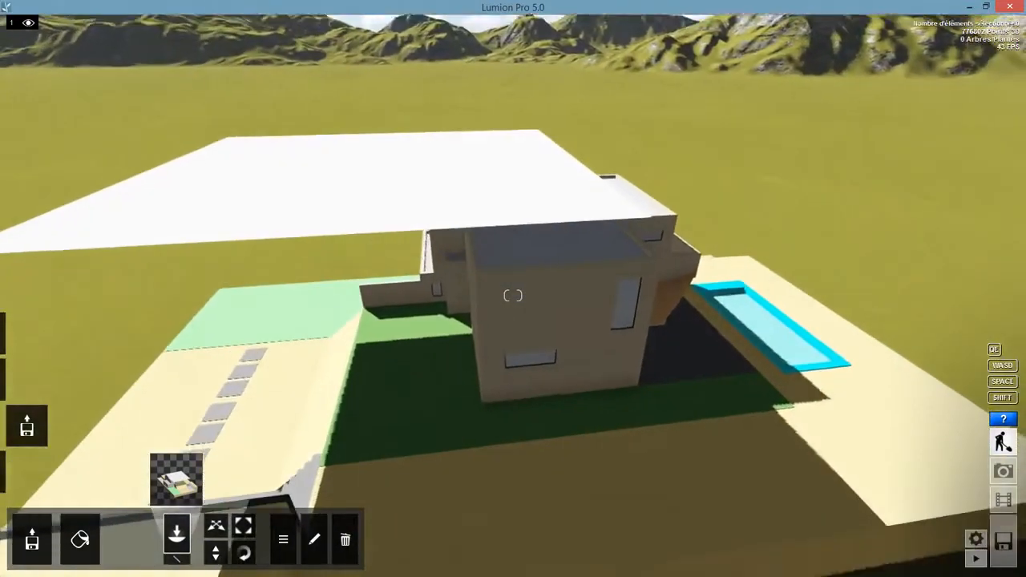
pyautogui.scroll(-5, 368, 395)
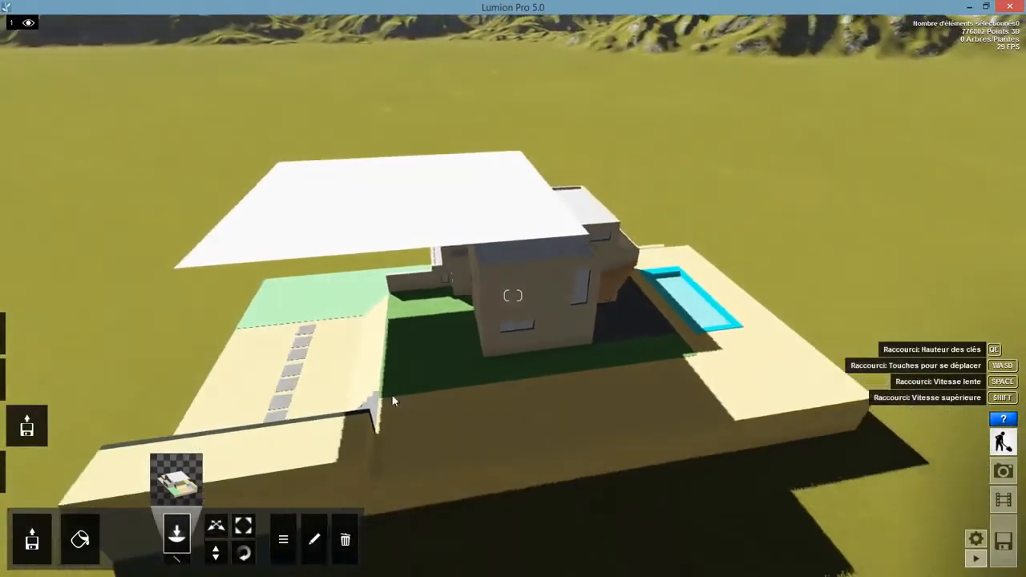
pyautogui.click(216, 552)
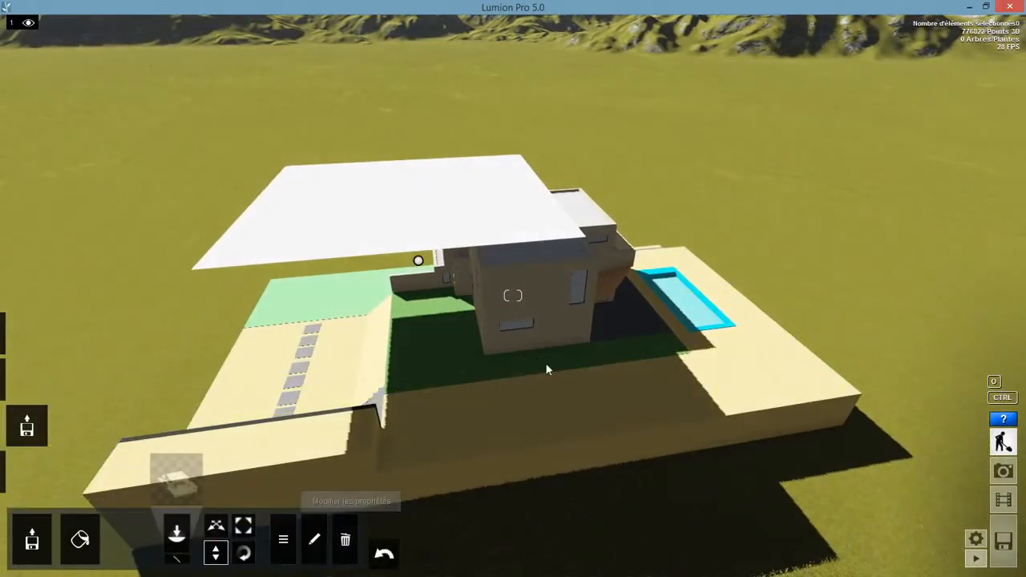
pyautogui.moveTo(417, 265); pyautogui.dragTo(423, 285)
pyautogui.press('s')
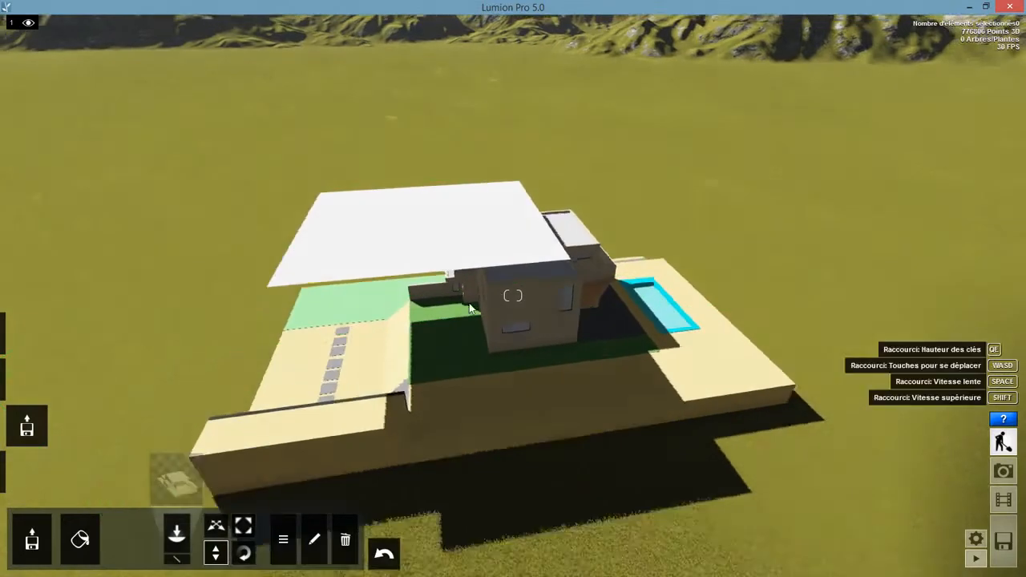
# Step: Assign the custom Invisible material to the flat slab floating above the house
pyautogui.moveTo(428, 295); pyautogui.dragTo(296, 277, button='right')
pyautogui.moveTo(513, 296); pyautogui.dragTo(513, 295, button='right')
pyautogui.press('d')
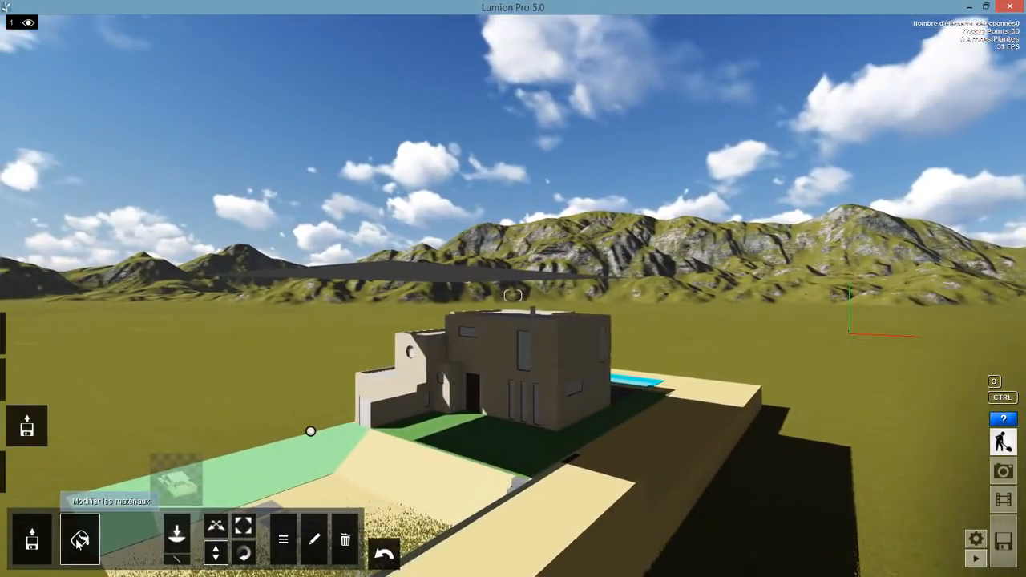
pyautogui.click(467, 488)
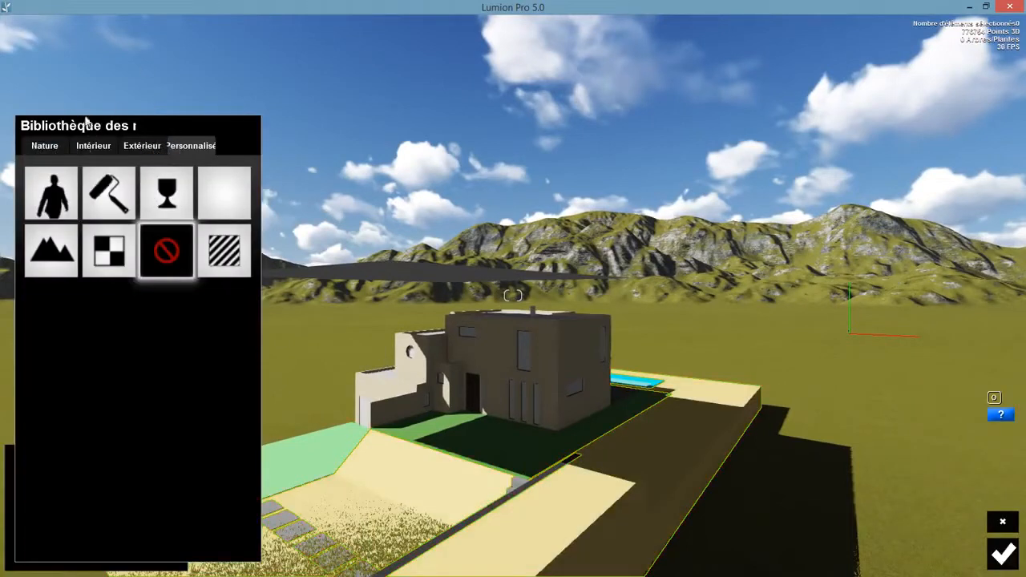
pyautogui.click(413, 274)
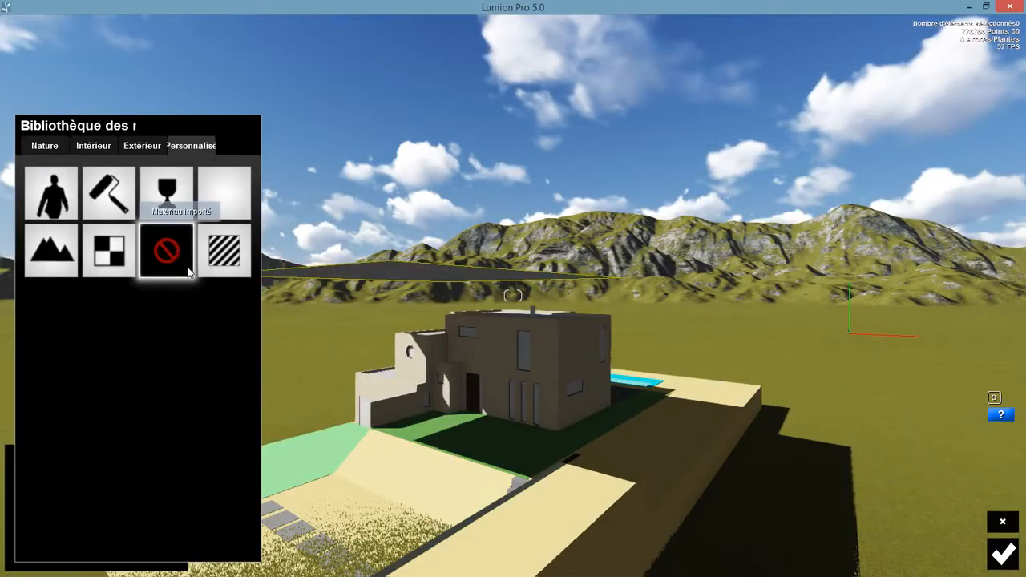
pyautogui.click(224, 196)
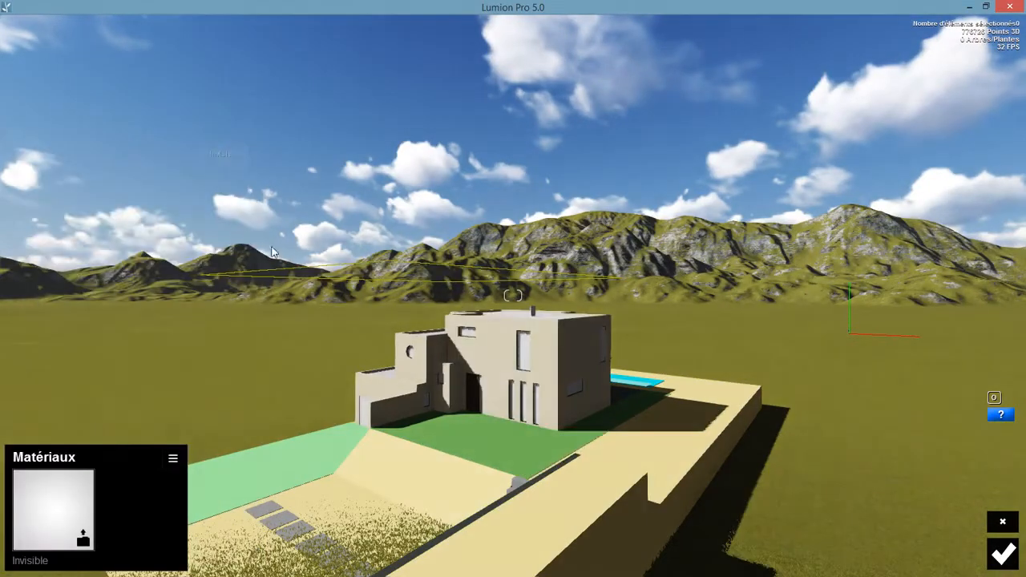
# Step: Examine the front yard, driveway and steps for places where the landscape grass pokes through the model
pyautogui.scroll(-3, 435, 291)
pyautogui.scroll(5, 440, 274)
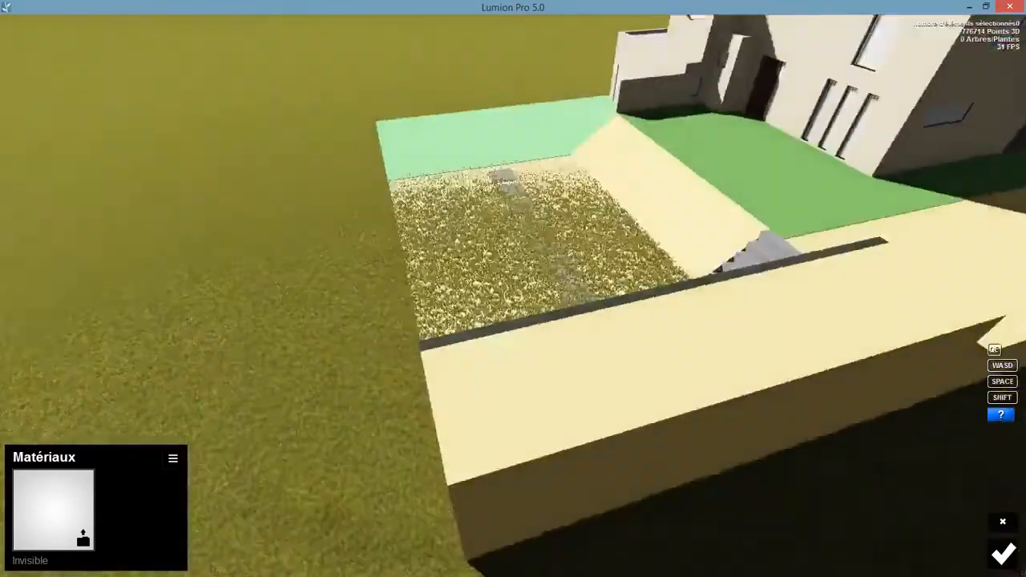
pyautogui.scroll(4, 440, 273)
pyautogui.moveTo(440, 273); pyautogui.dragTo(425, 225, button='right')
pyautogui.scroll(-5, 401, 273)
pyautogui.moveTo(281, 292); pyautogui.dragTo(362, 298, button='right')
pyautogui.press('s')
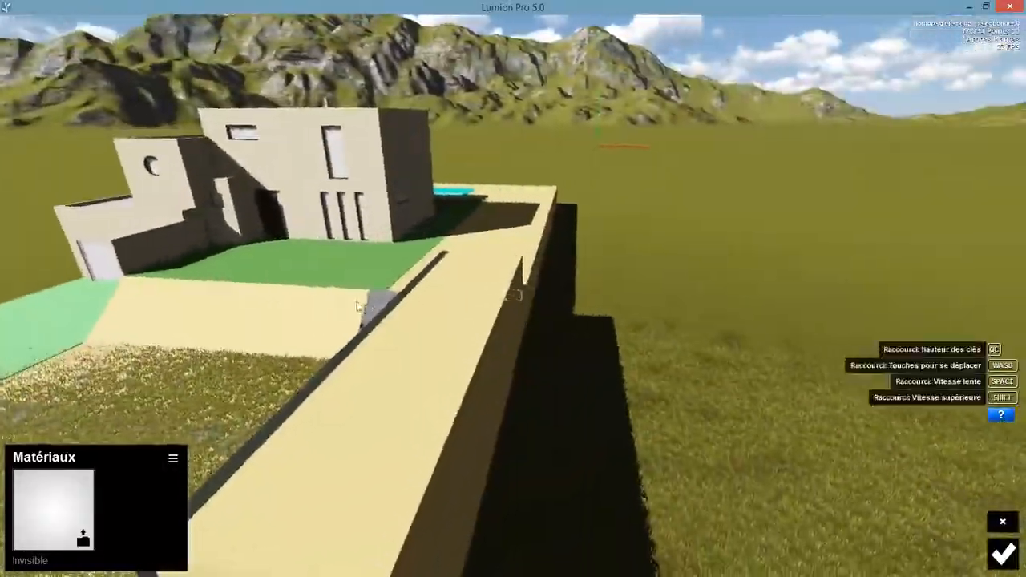
pyautogui.press('a')
pyautogui.moveTo(2, 287); pyautogui.dragTo(1, 290, button='middle')
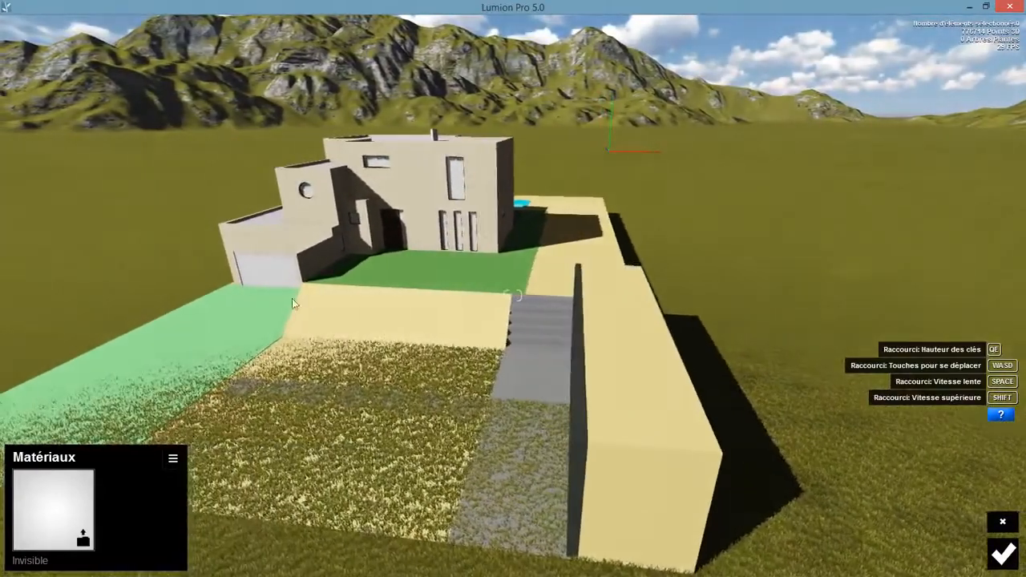
pyautogui.moveTo(361, 318); pyautogui.dragTo(20, 297, button='middle')
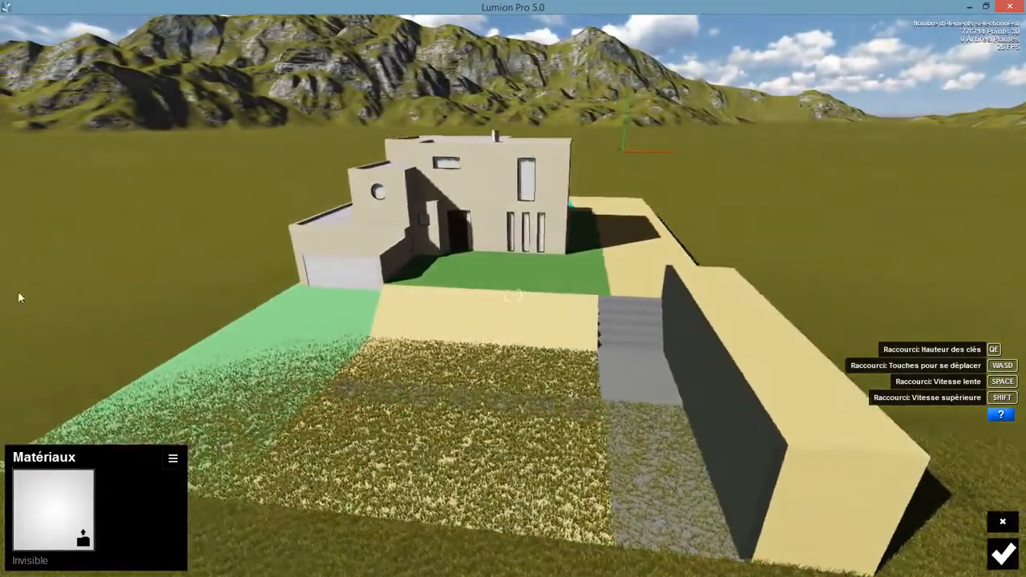
pyautogui.moveTo(630, 323); pyautogui.dragTo(136, 417, button='middle')
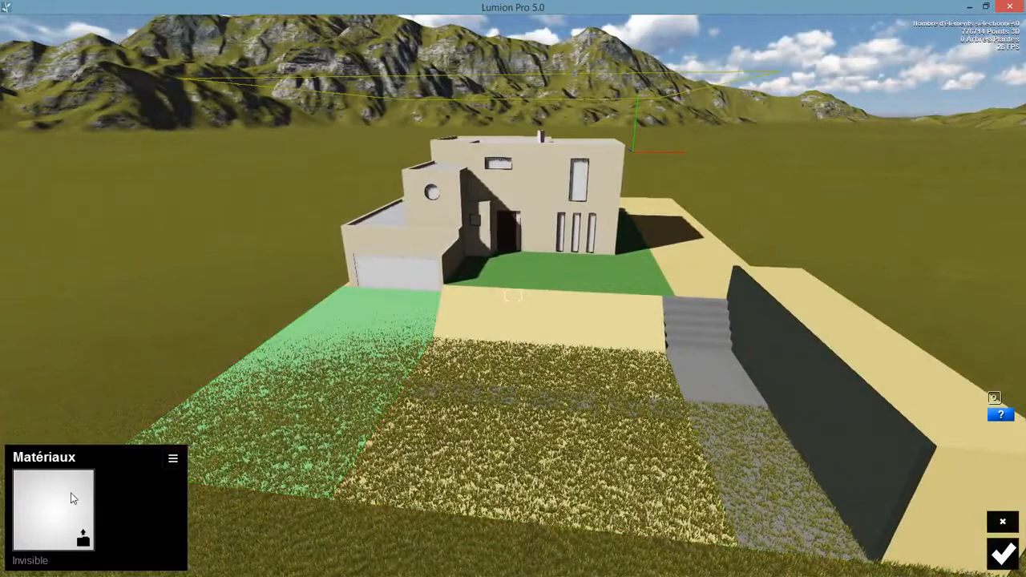
# Step: Save the material changes and raise the house model slightly, clear of the landscape grass
pyautogui.click(68, 501)
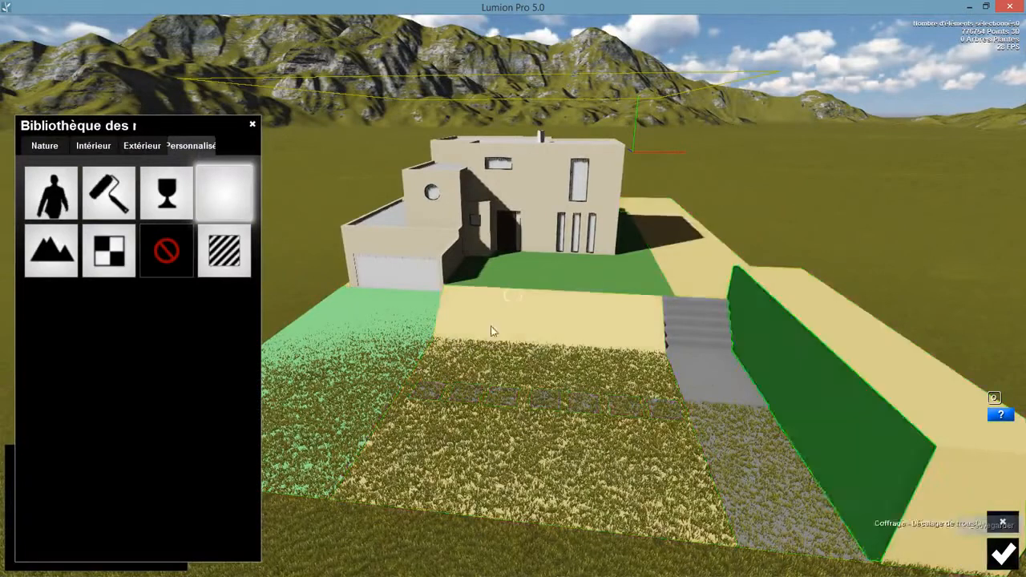
pyautogui.click(756, 403)
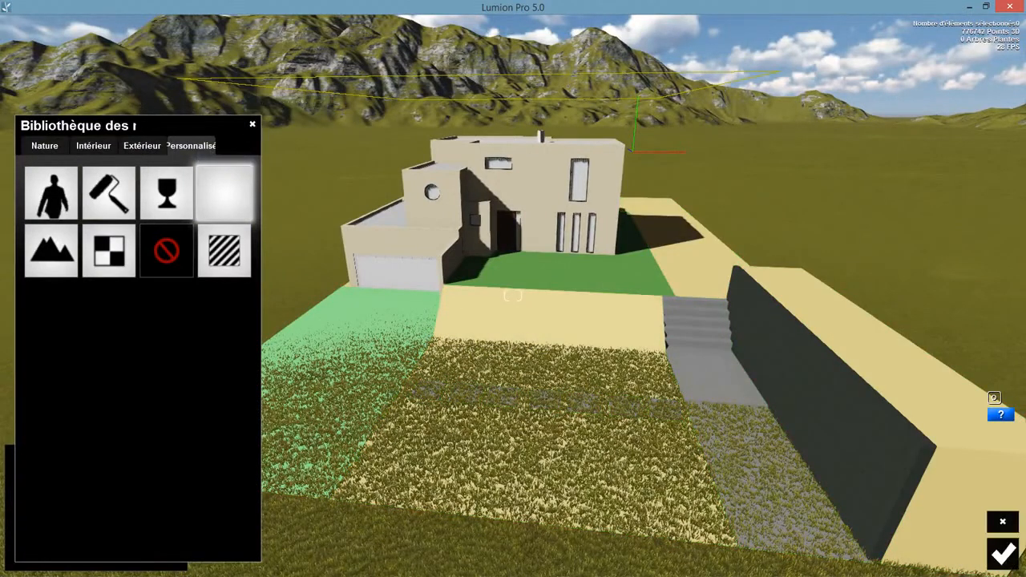
pyautogui.click(1002, 553)
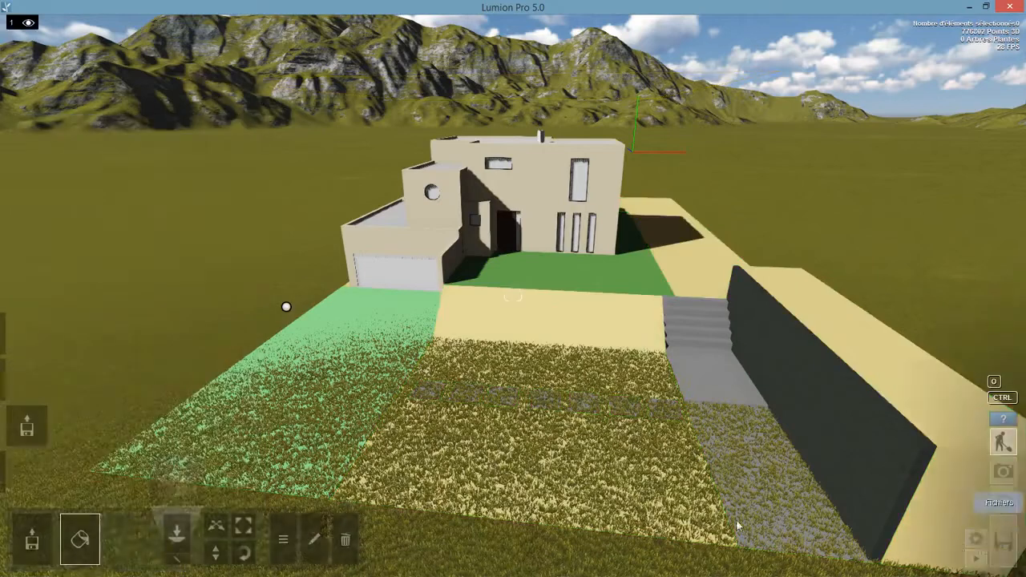
pyautogui.click(214, 553)
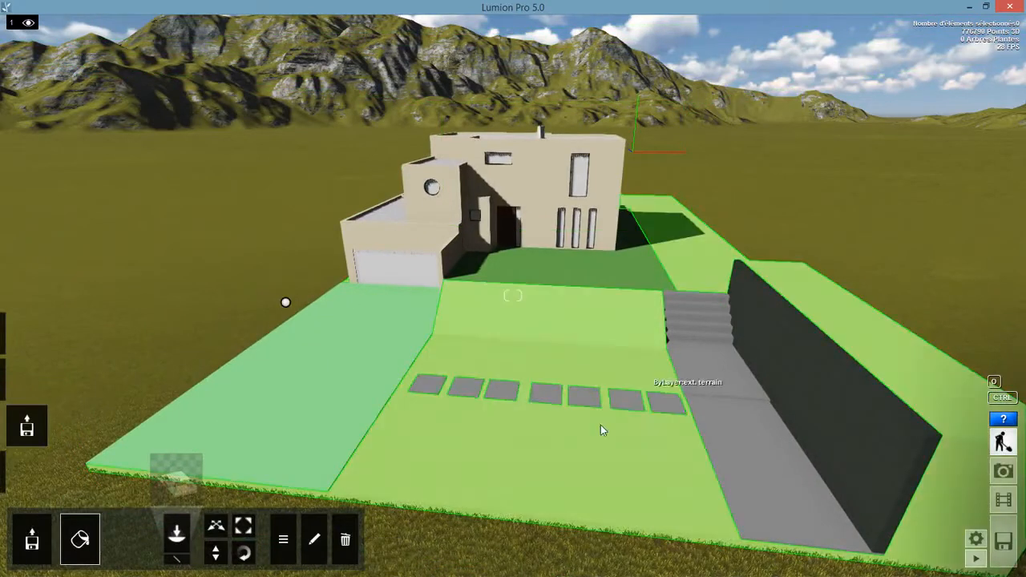
# Step: Try the nature grass material Ground_022 on the terrain around the house, then replace it with Ground_023_DDDS_2048
pyautogui.click(606, 411)
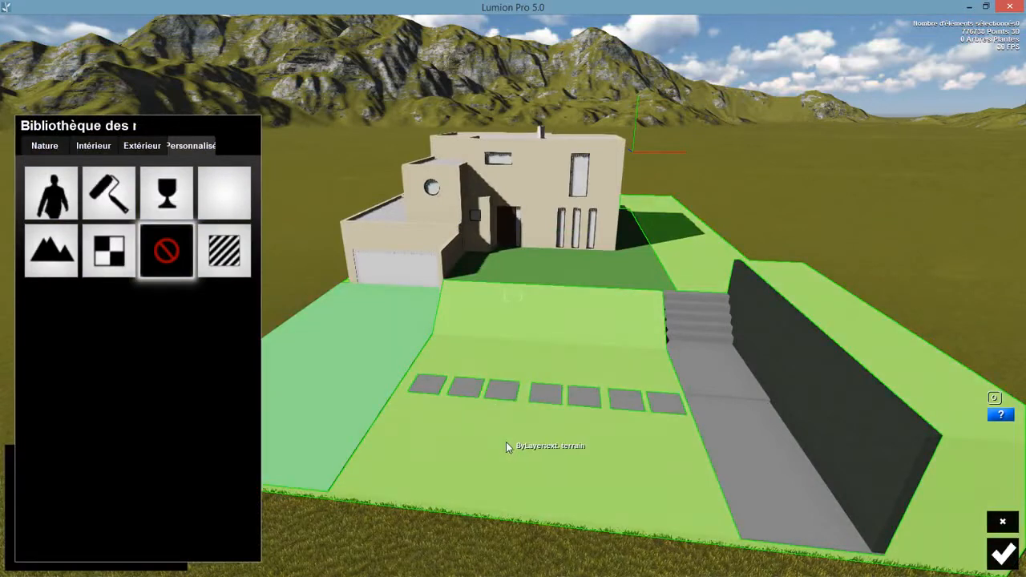
pyautogui.click(52, 194)
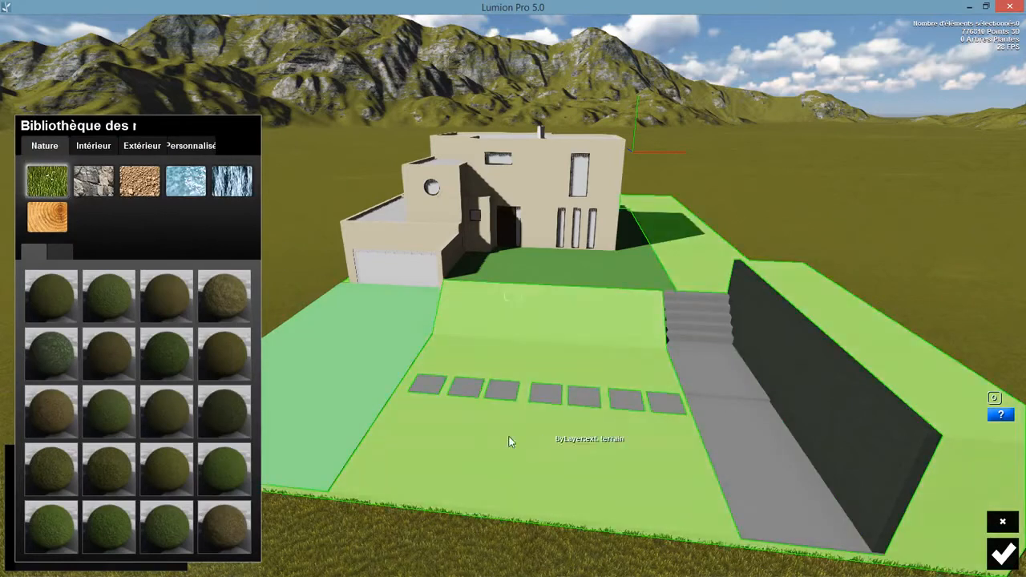
pyautogui.click(106, 294)
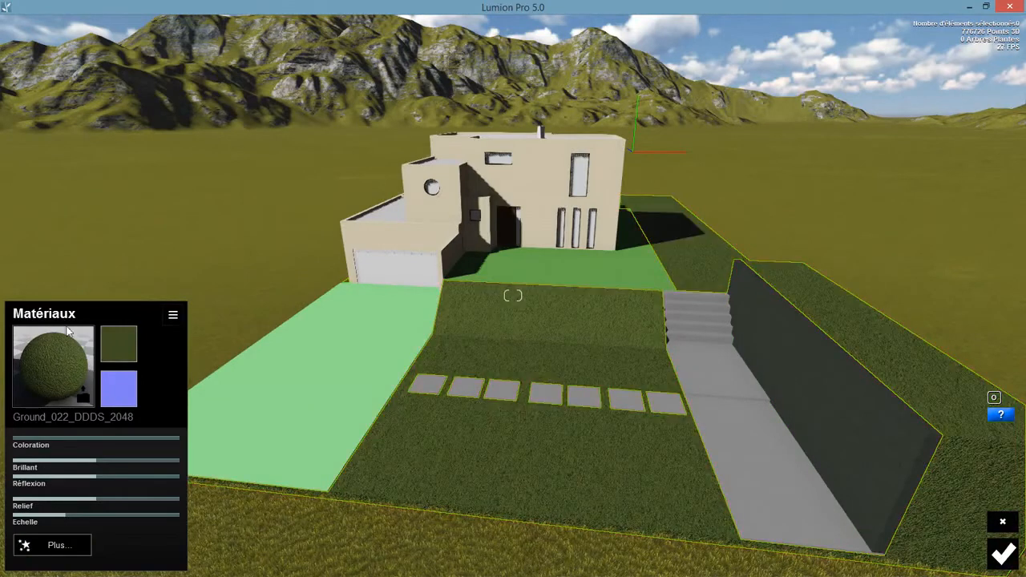
pyautogui.click(51, 360)
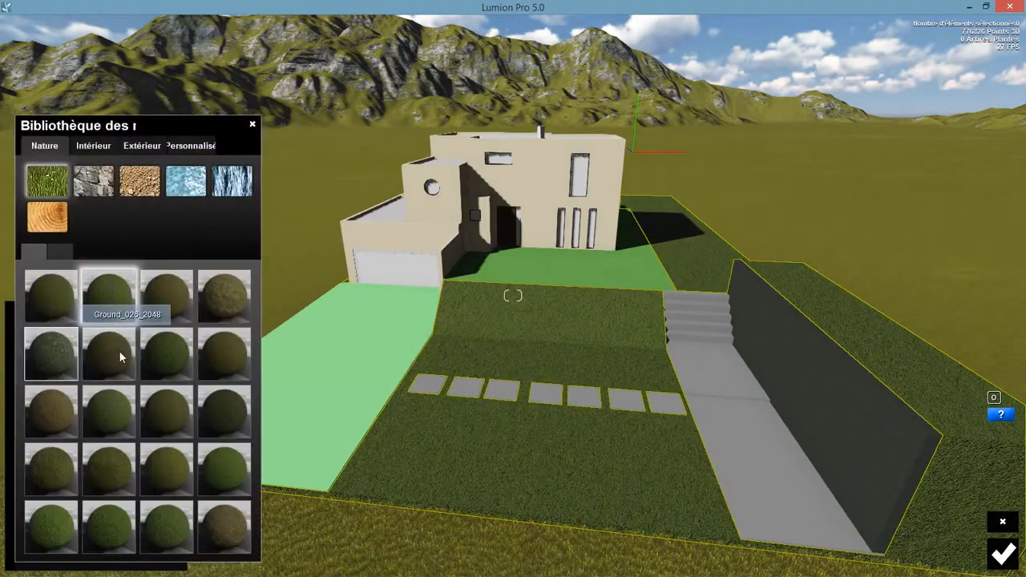
pyautogui.click(170, 294)
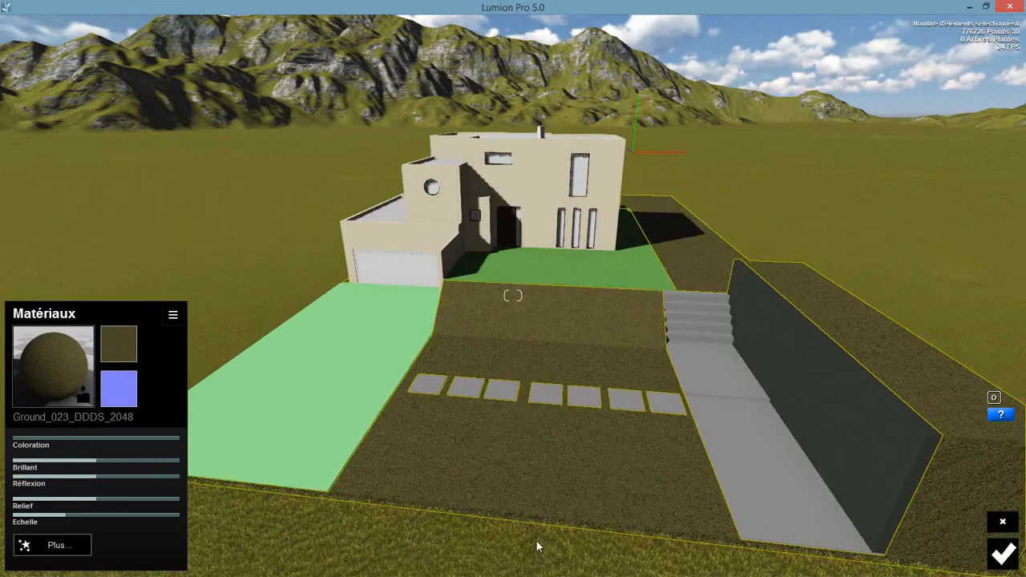
# Step: Apply the exterior asphalt material Asphalt_010B_DDDS_1024 to the light green driveway in front of the garage
pyautogui.click(275, 380)
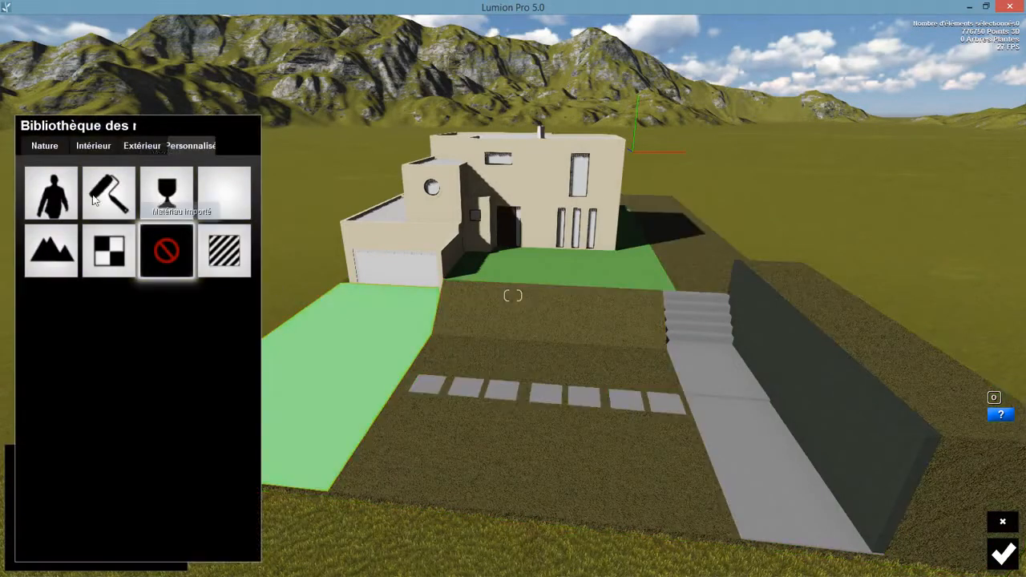
pyautogui.click(142, 146)
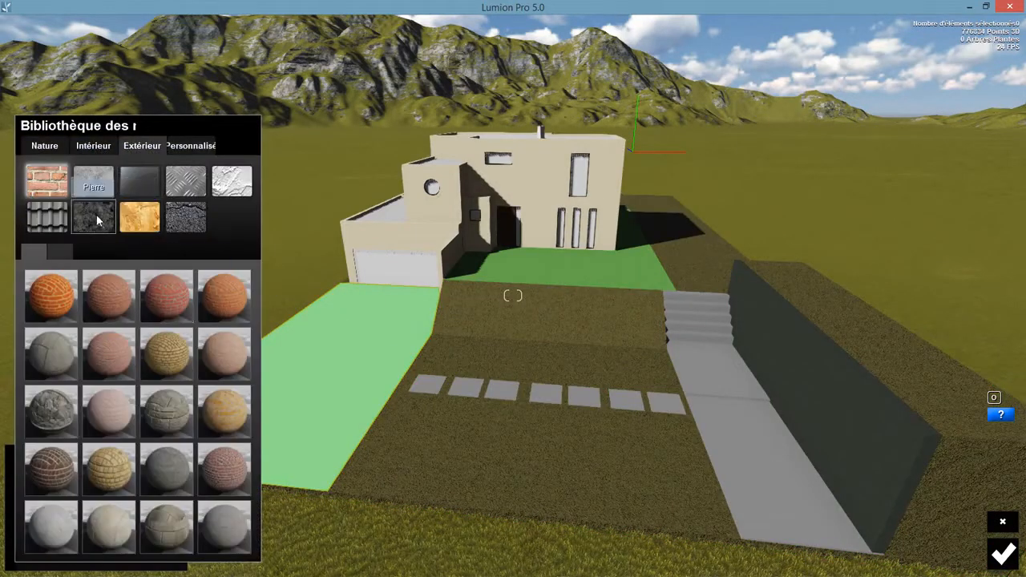
pyautogui.click(194, 221)
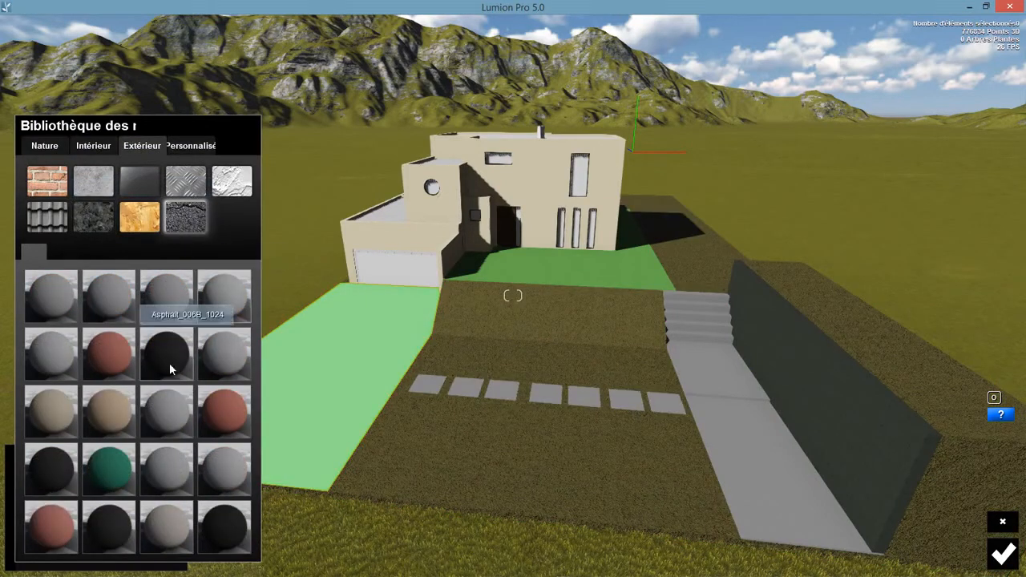
pyautogui.click(58, 471)
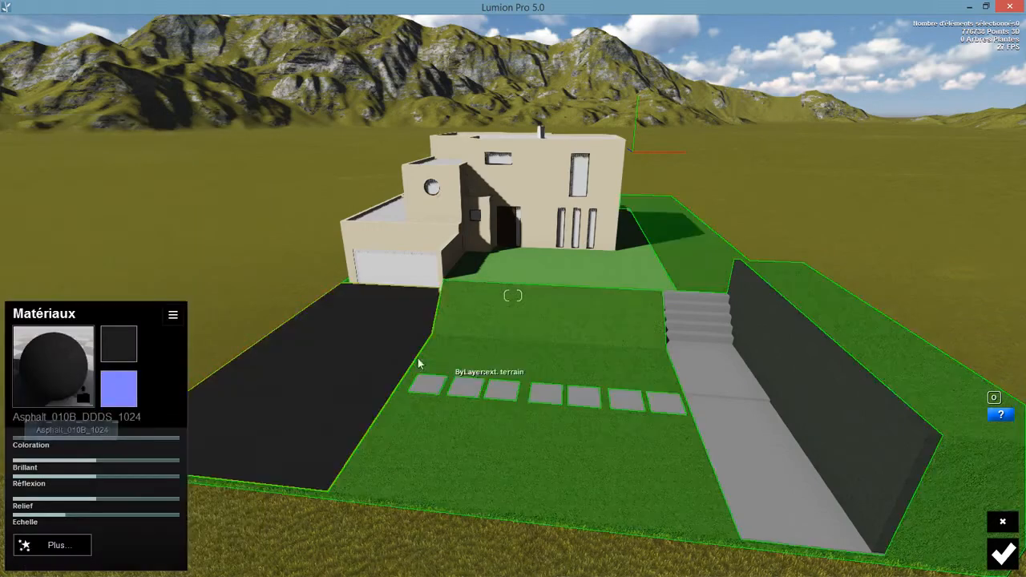
# Step: Try the exterior wall material Exterior_Walls_Alt_027_017 at a larger scale on the lower-storey walls, then replace it with Exterior_Walls_Alt_027_020
pyautogui.scroll(-3, 401, 355)
pyautogui.press('w')
pyautogui.moveTo(513, 296); pyautogui.dragTo(499, 391, button='right')
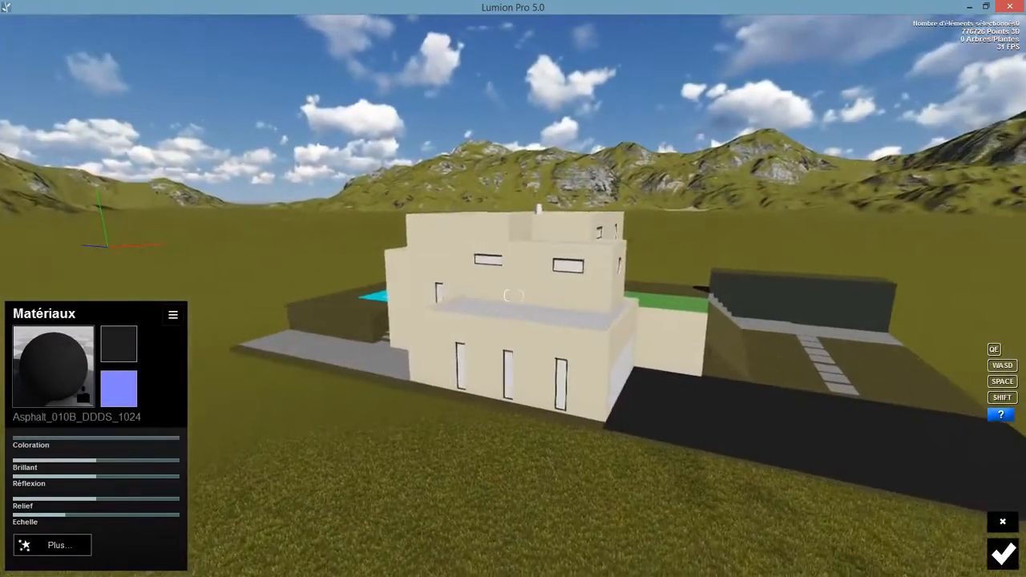
pyautogui.scroll(3, 499, 392)
pyautogui.scroll(5, 516, 388)
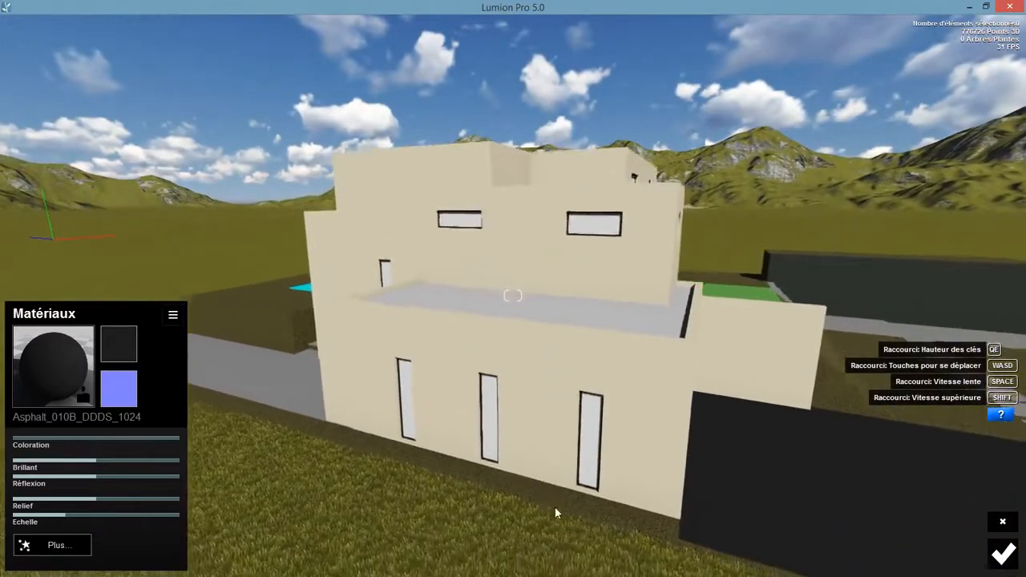
pyautogui.click(527, 311)
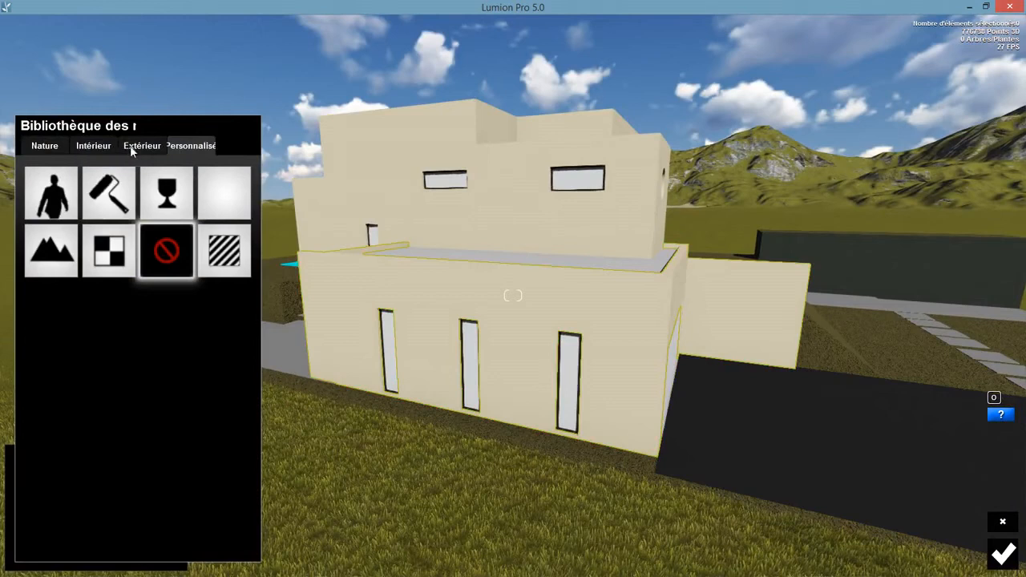
pyautogui.click(136, 149)
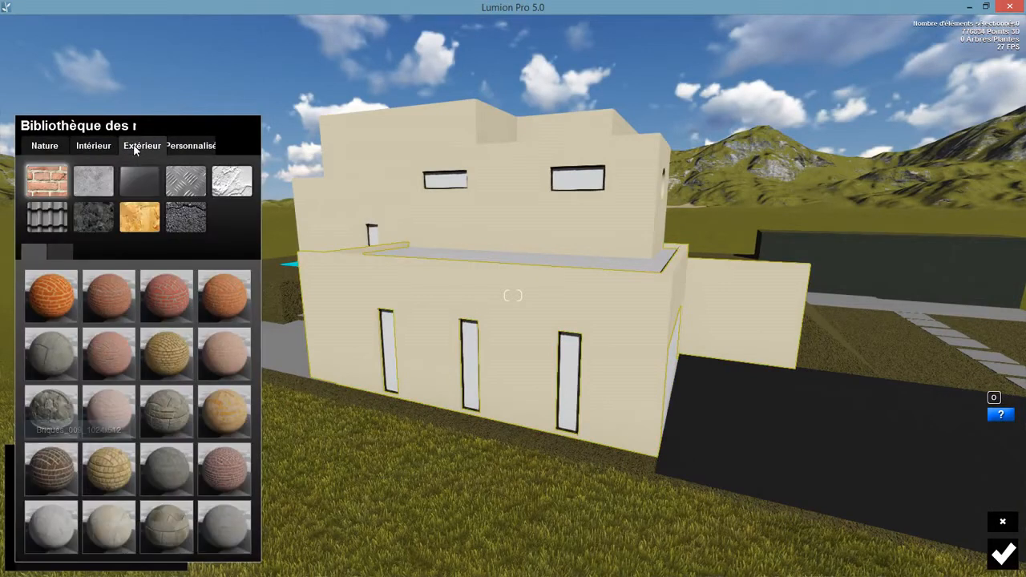
pyautogui.click(231, 182)
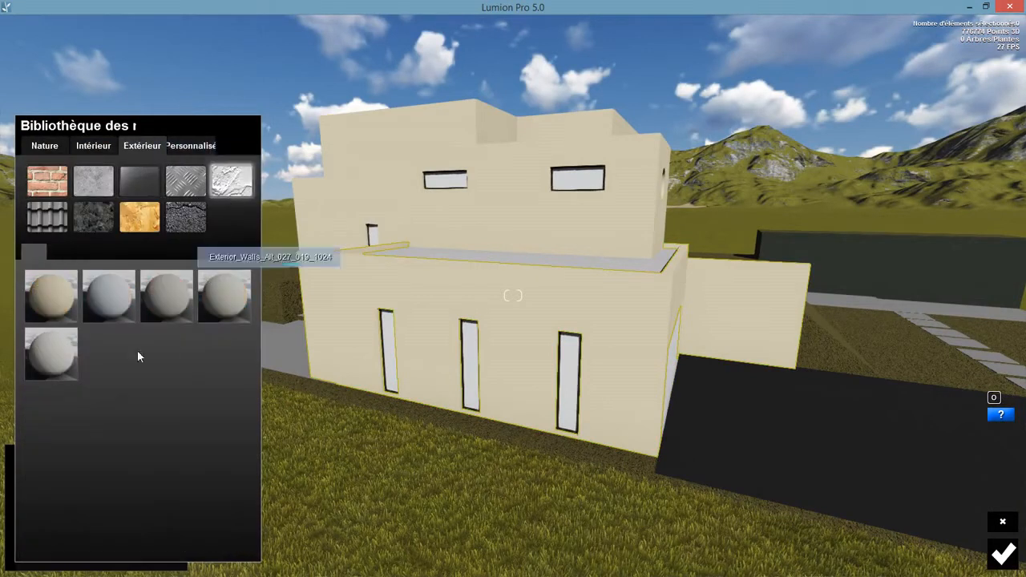
pyautogui.click(105, 294)
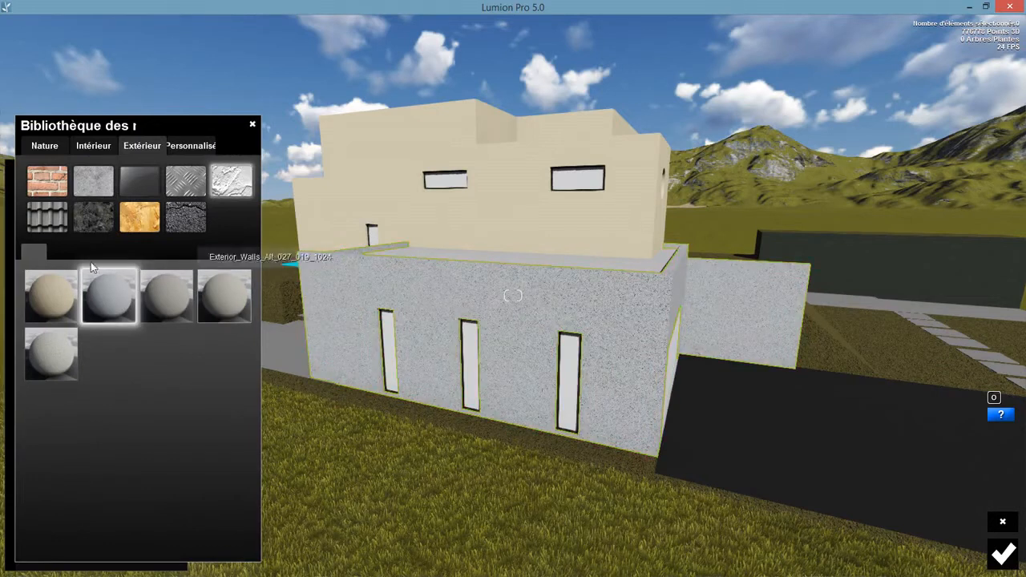
pyautogui.click(103, 289)
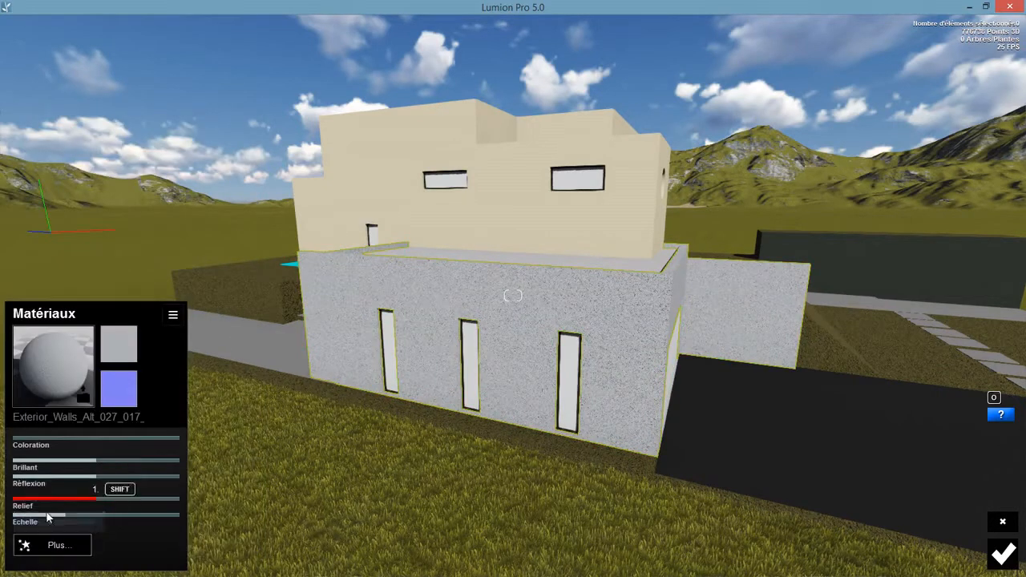
pyautogui.moveTo(66, 522); pyautogui.dragTo(100, 509)
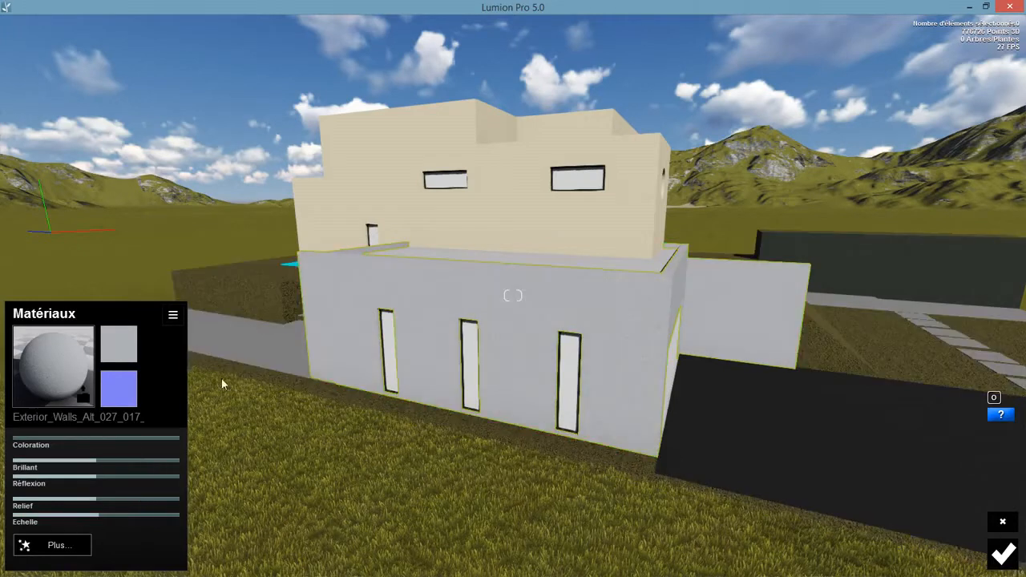
pyautogui.click(53, 364)
pyautogui.click(77, 353)
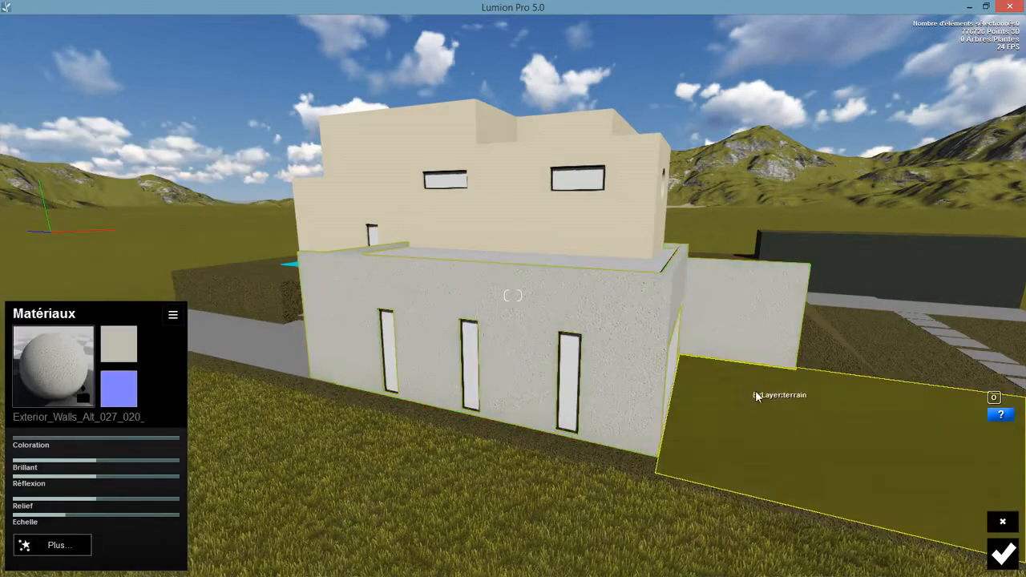
# Step: Apply the exterior concrete material Concrete_005_1024 to the grey paved area beside the raised pool terrace
pyautogui.moveTo(296, 339)
pyautogui.mouseDown(button='right')
pyautogui.moveTo(161, 340)
pyautogui.moveTo(337, 321)
pyautogui.moveTo(223, 338)
pyautogui.moveTo(286, 338)
pyautogui.mouseUp(button='right')
pyautogui.press('w')
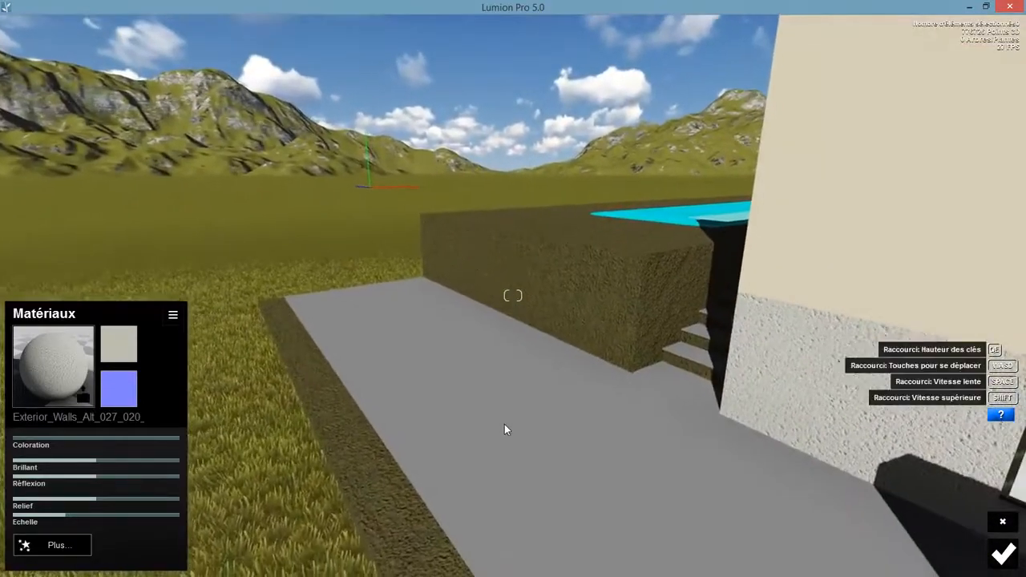
pyautogui.click(504, 426)
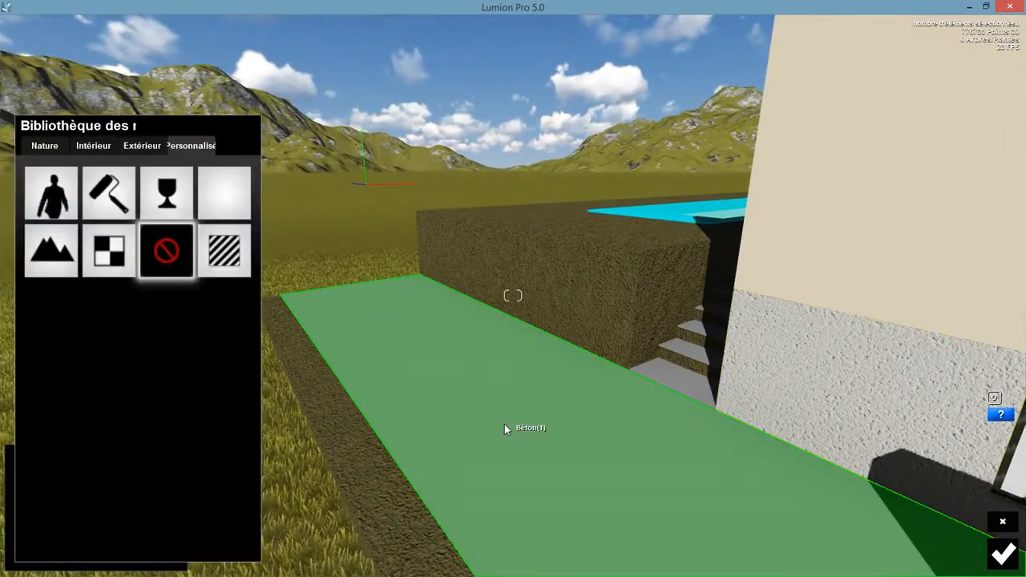
pyautogui.click(142, 150)
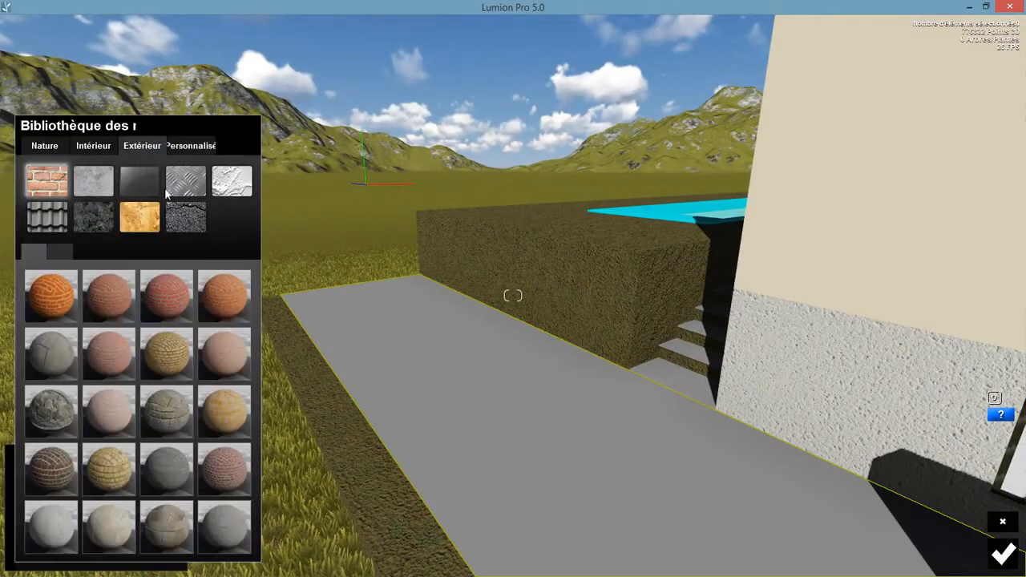
pyautogui.click(93, 184)
pyautogui.click(51, 356)
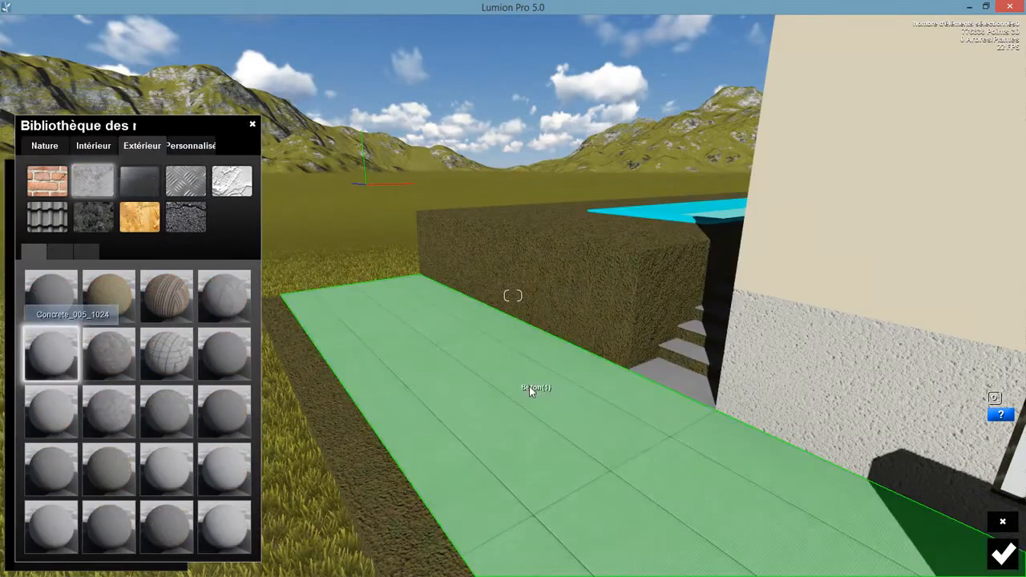
# Step: Apply the interior wood material Parquet_004_1024 to the top step of the stairs beside the pool
pyautogui.moveTo(454, 358); pyautogui.dragTo(489, 428, button='right')
pyautogui.press('w')
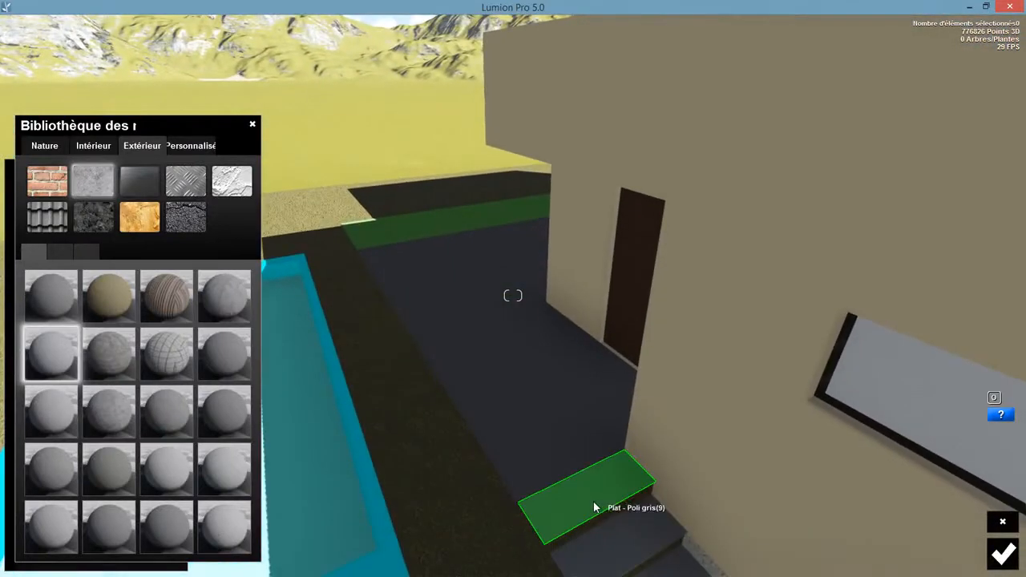
pyautogui.click(593, 505)
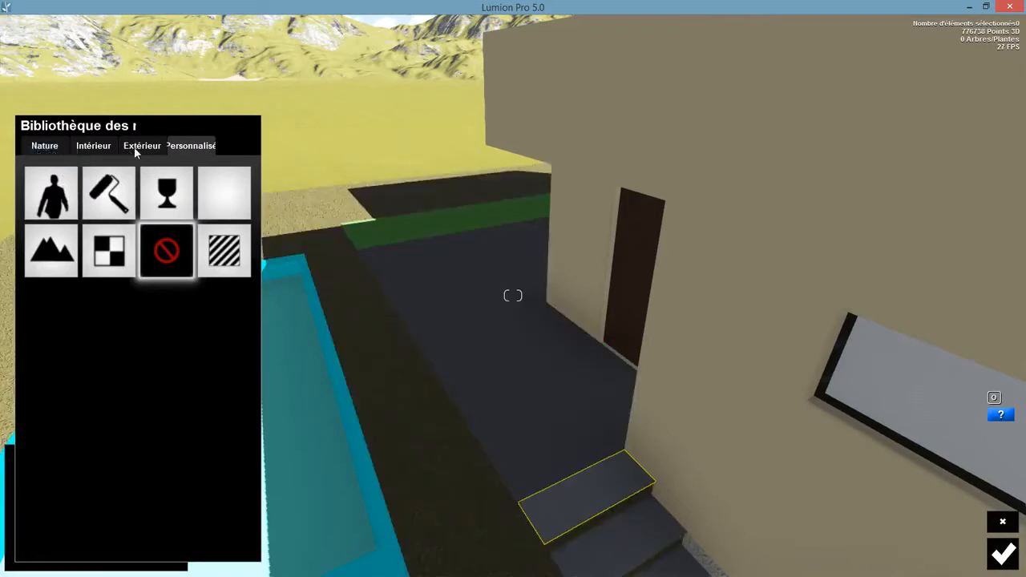
pyautogui.click(96, 149)
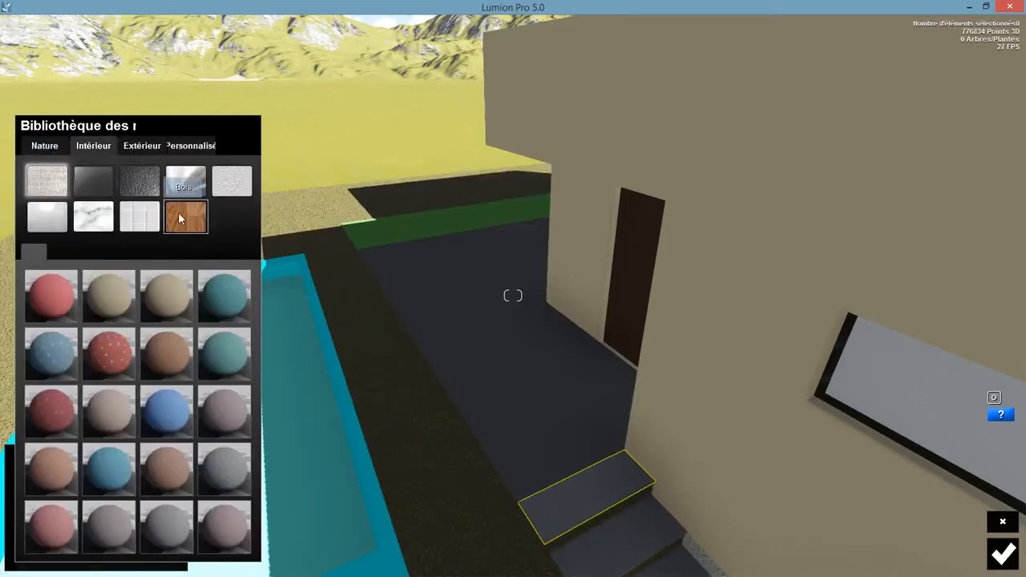
pyautogui.click(186, 215)
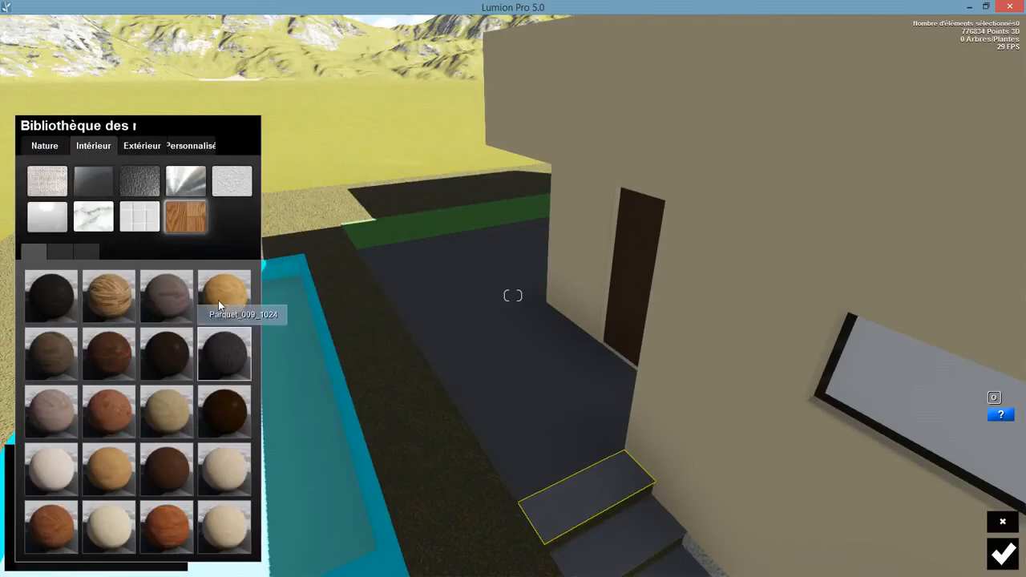
pyautogui.click(219, 303)
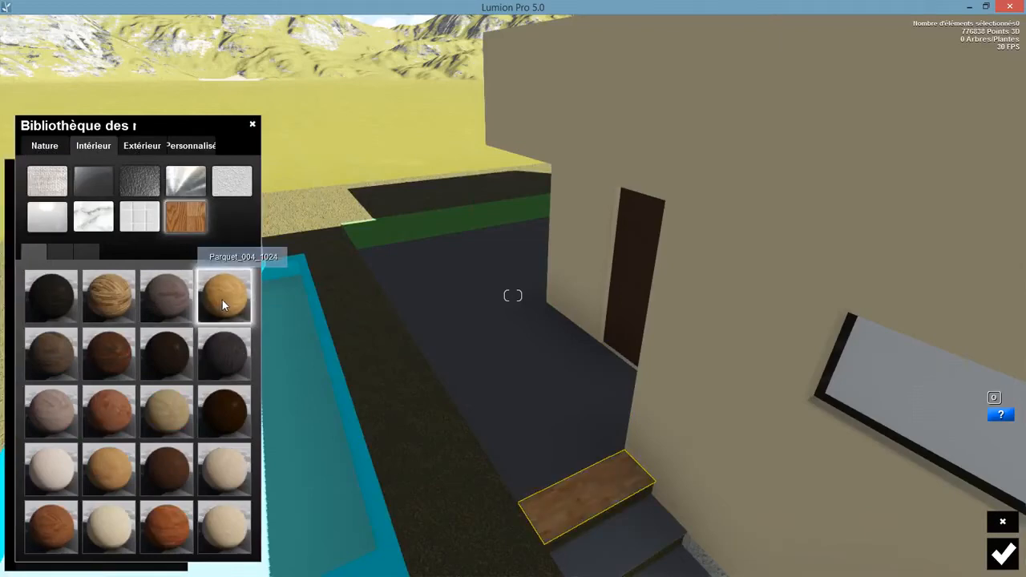
# Step: Copy the wood material of the top step so it can be reused on the other stairs
pyautogui.scroll(-5, 457, 357)
pyautogui.moveTo(319, 308); pyautogui.dragTo(1002, 556, button='middle')
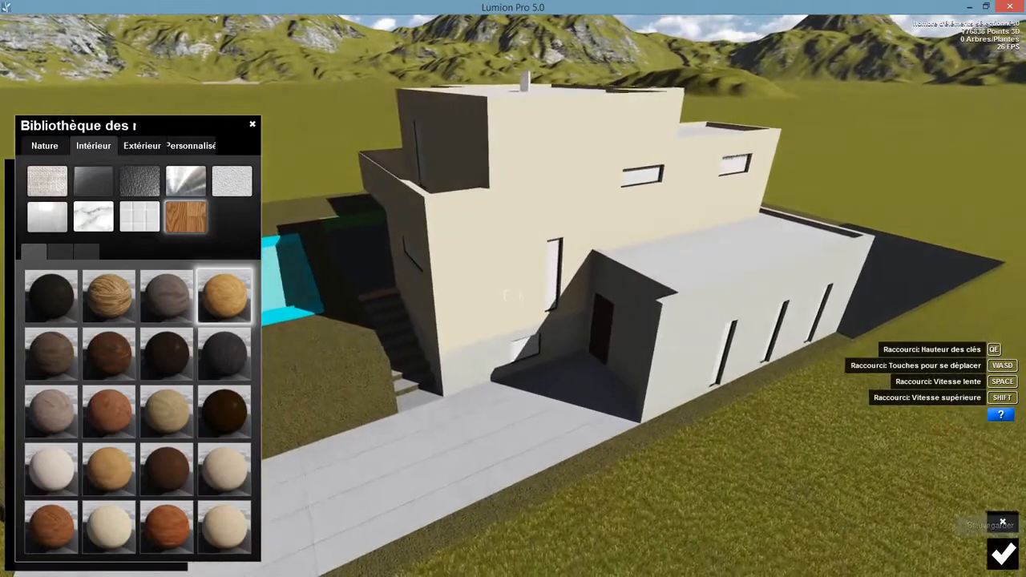
pyautogui.moveTo(513, 296); pyautogui.dragTo(383, 309, button='right')
pyautogui.press('w')
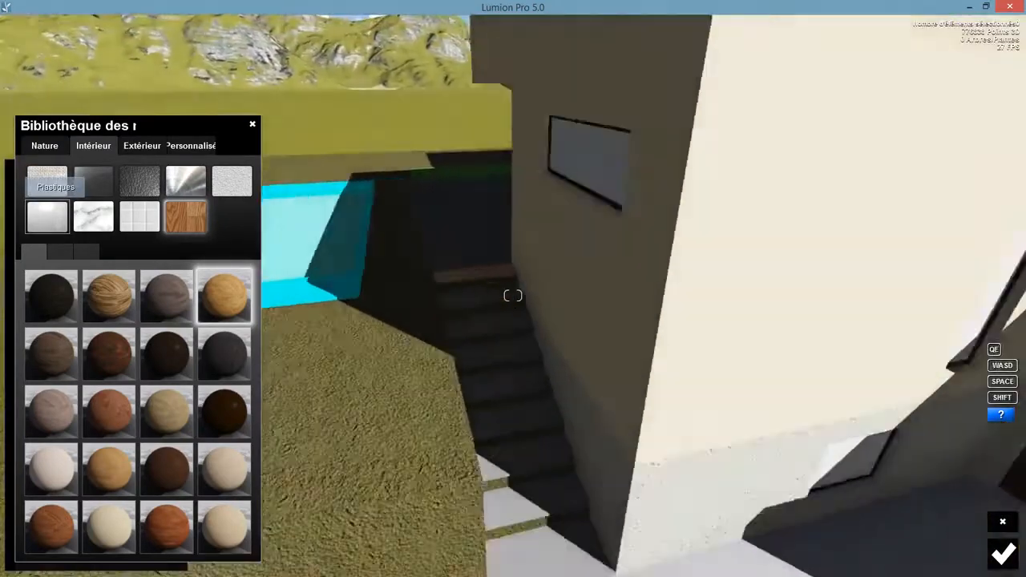
pyautogui.press('s')
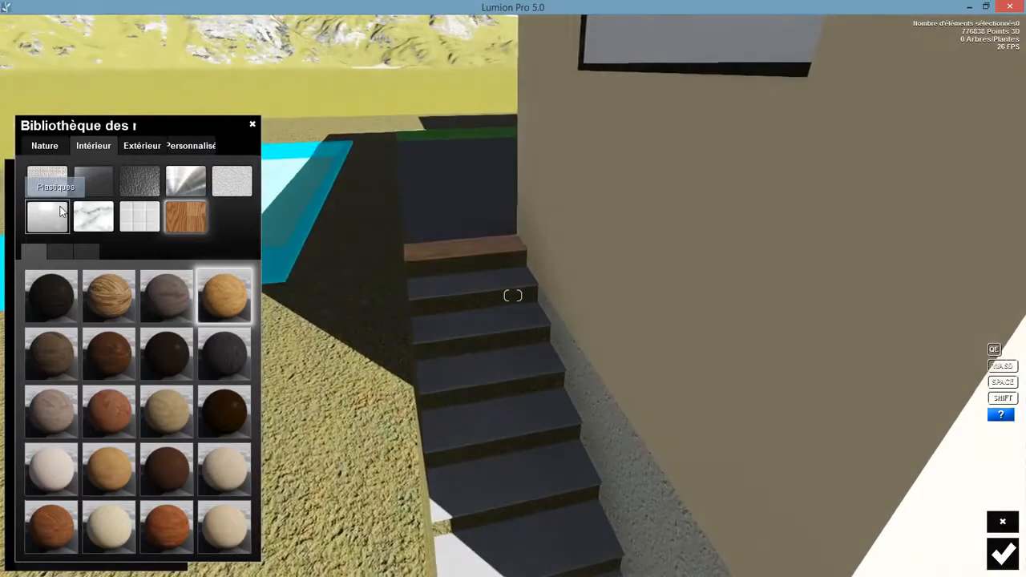
pyautogui.moveTo(65, 238); pyautogui.dragTo(115, 395, button='middle')
pyautogui.moveTo(115, 395); pyautogui.dragTo(65, 344, button='right')
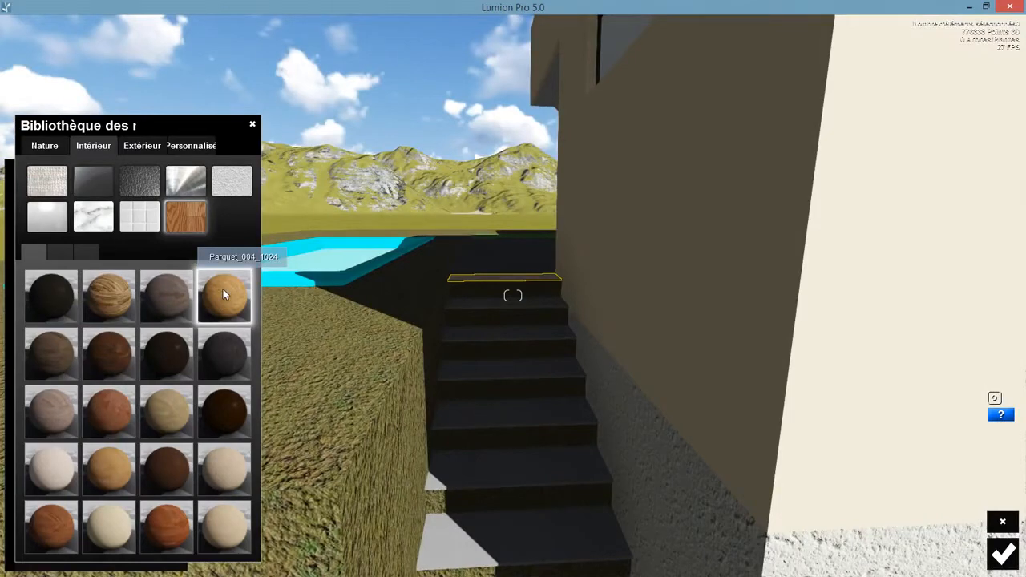
pyautogui.click(223, 292)
pyautogui.click(172, 316)
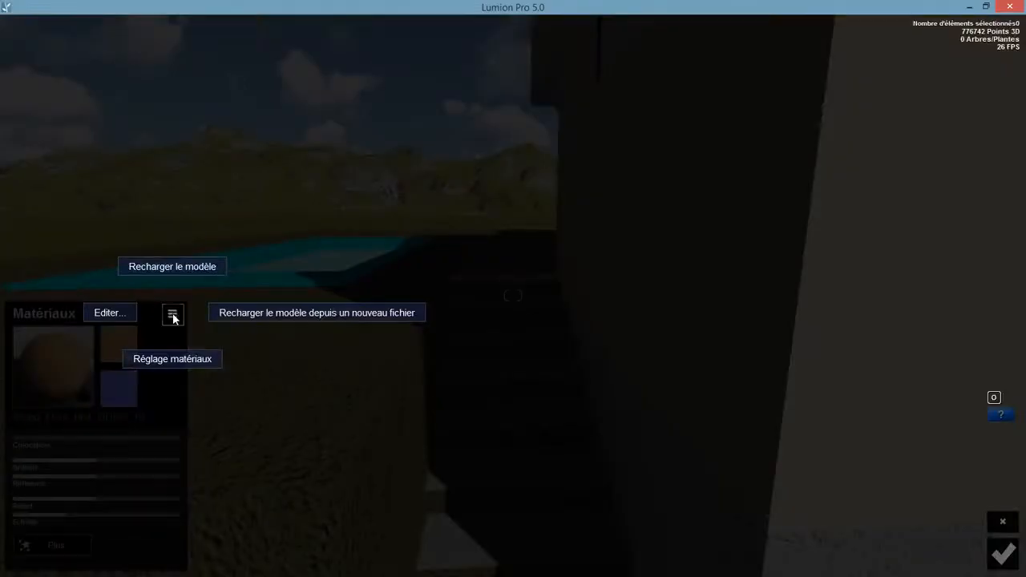
pyautogui.click(107, 312)
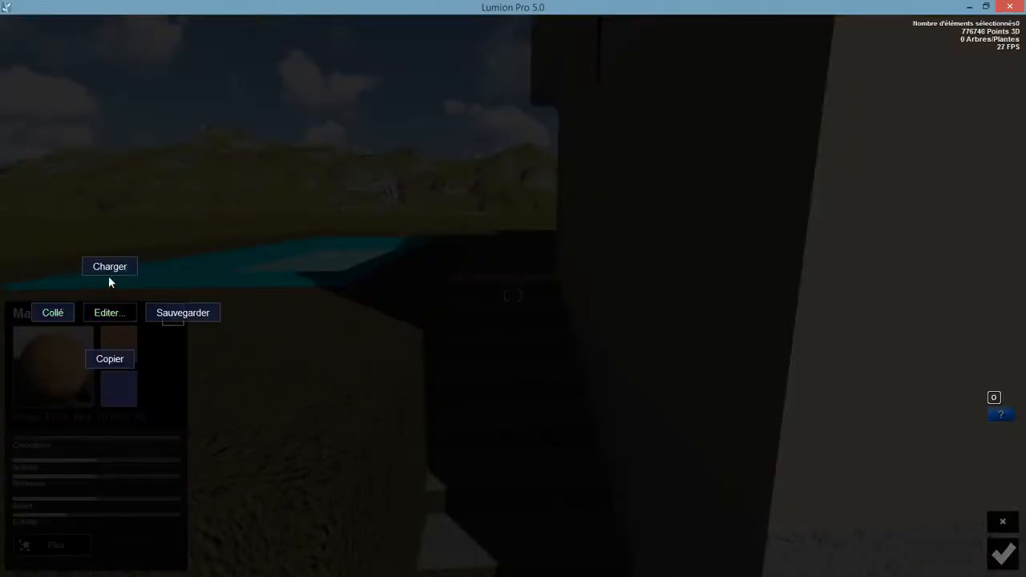
pyautogui.click(110, 360)
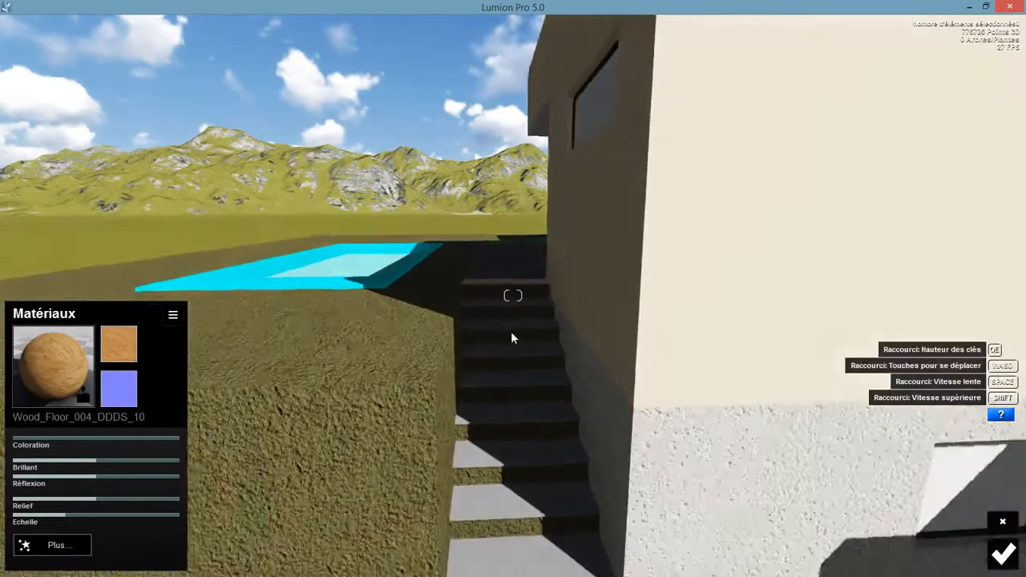
# Step: Apply the interior wood material Parquet_004_1024 to the bottom step of the outdoor stairs and paste the copied material settings
pyautogui.moveTo(512, 333); pyautogui.dragTo(517, 336, button='right')
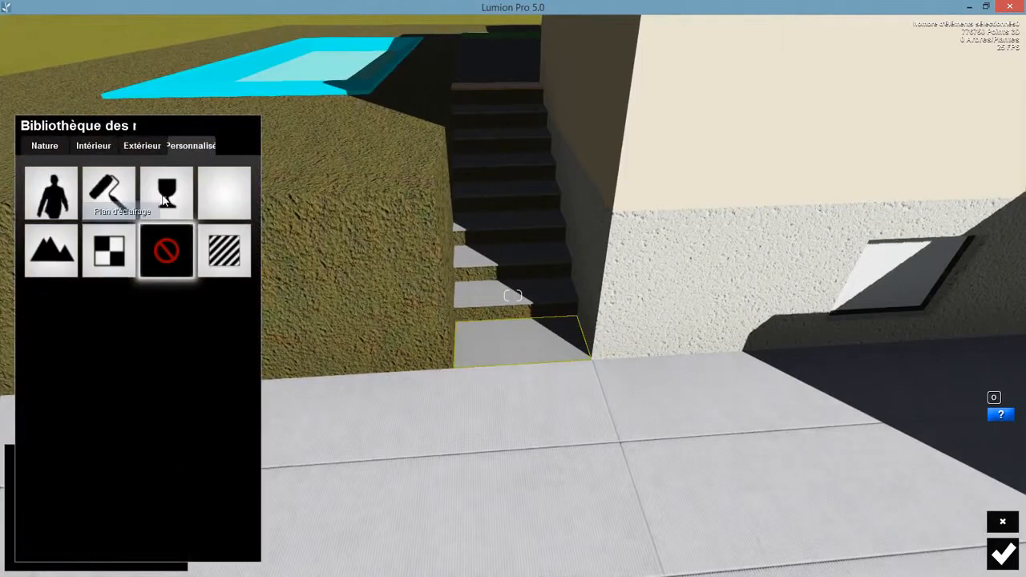
pyautogui.click(140, 146)
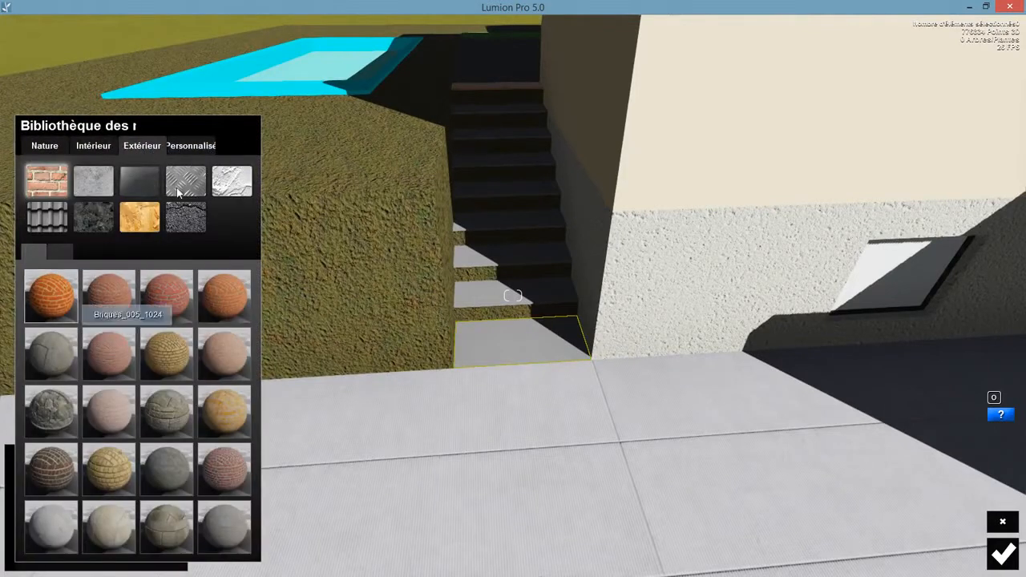
pyautogui.click(105, 147)
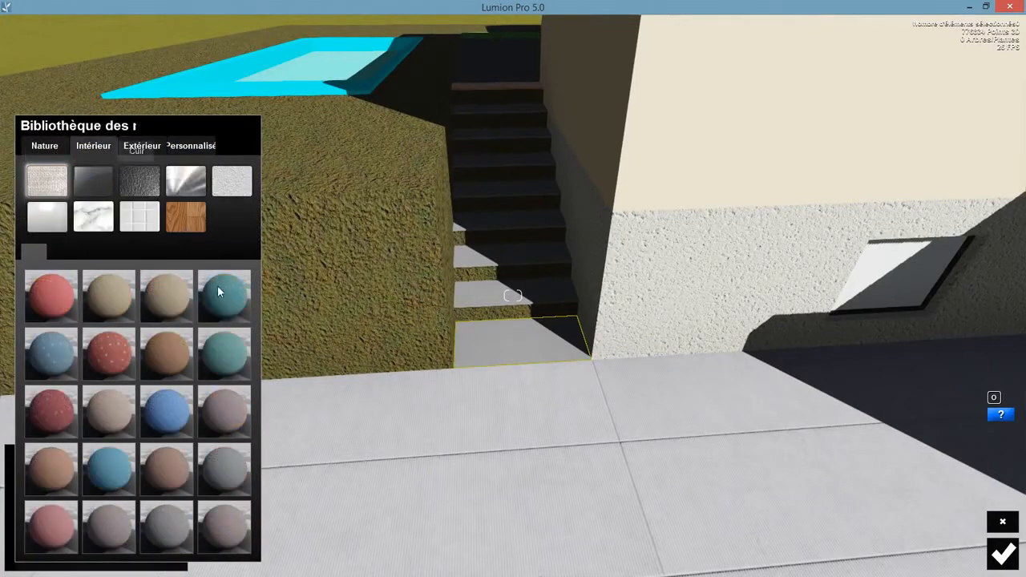
pyautogui.click(185, 216)
pyautogui.click(230, 302)
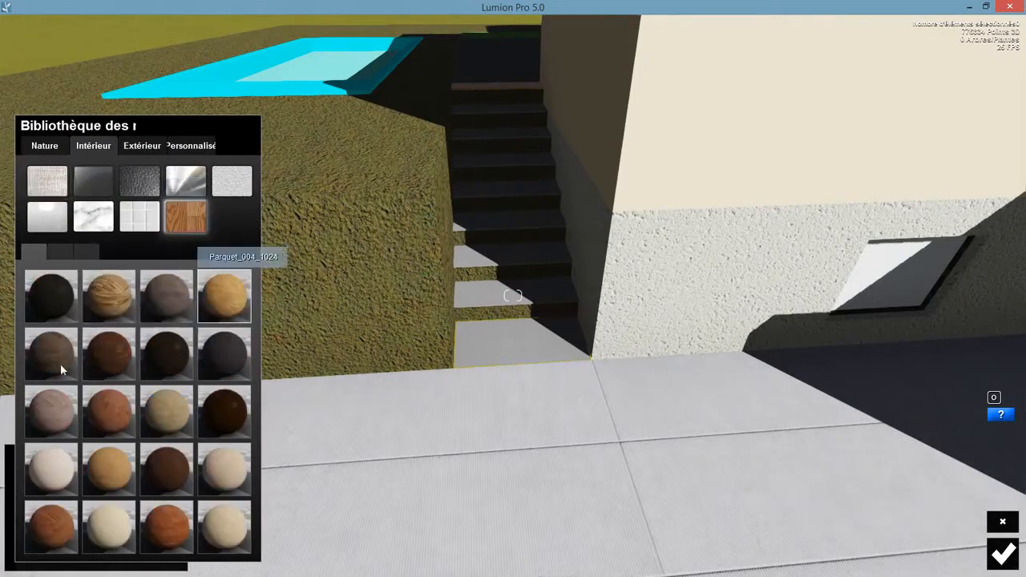
pyautogui.click(173, 315)
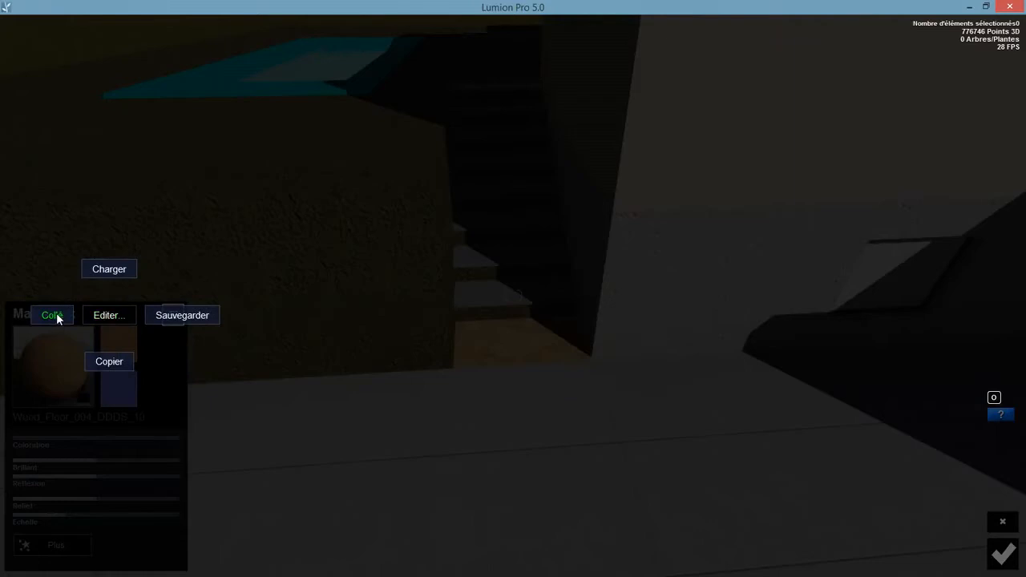
pyautogui.click(52, 315)
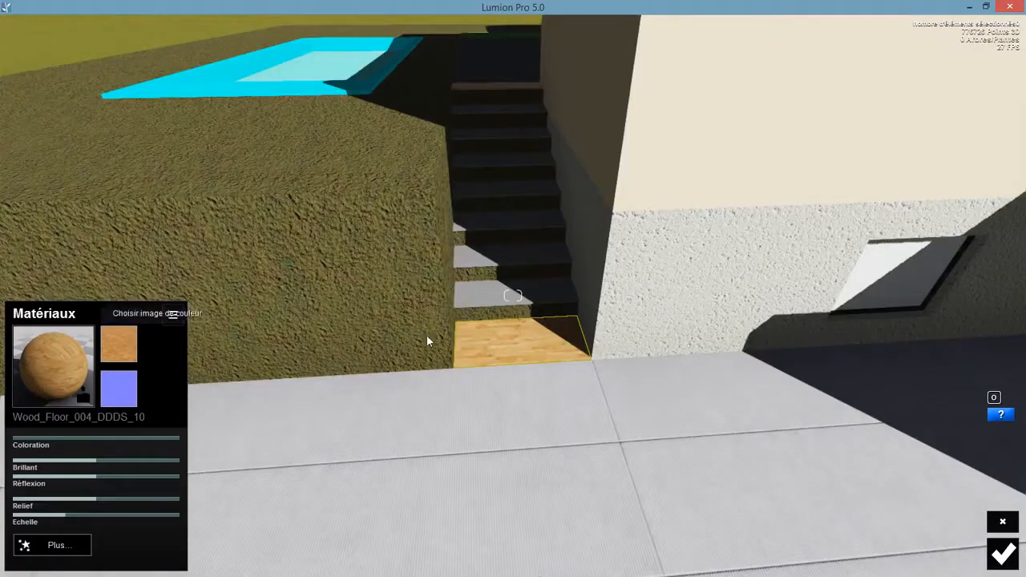
# Step: Apply the nature water material to the pool's water surface on the raised terrace
pyautogui.press('q')
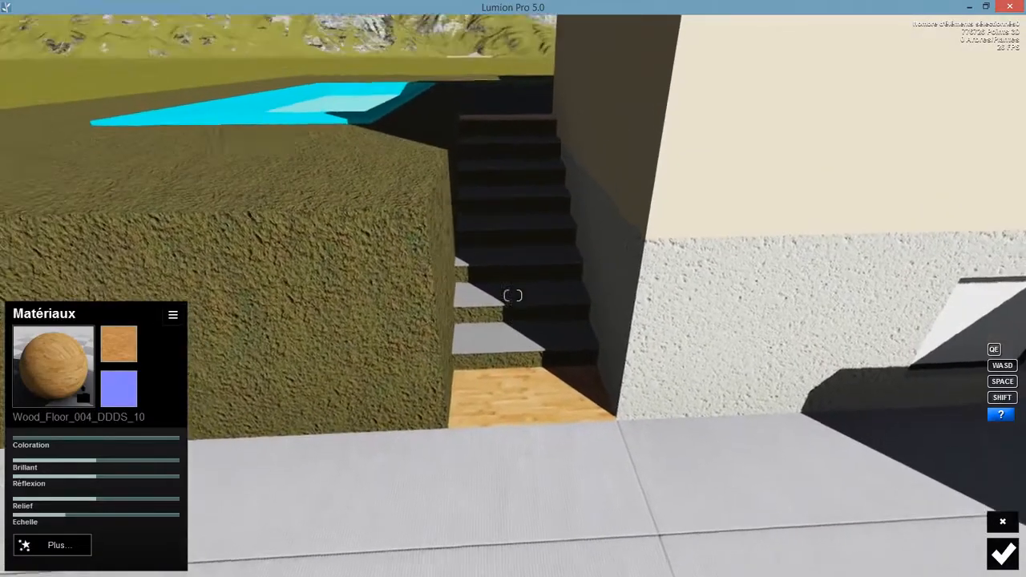
pyautogui.press('e')
pyautogui.moveTo(513, 295); pyautogui.dragTo(503, 342, button='right')
pyautogui.press('w')
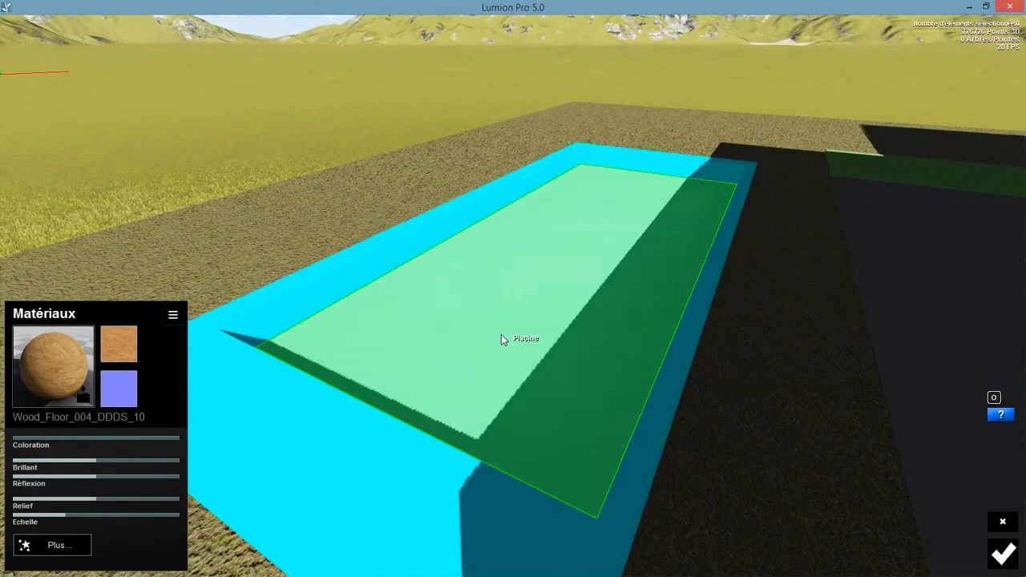
pyautogui.click(501, 335)
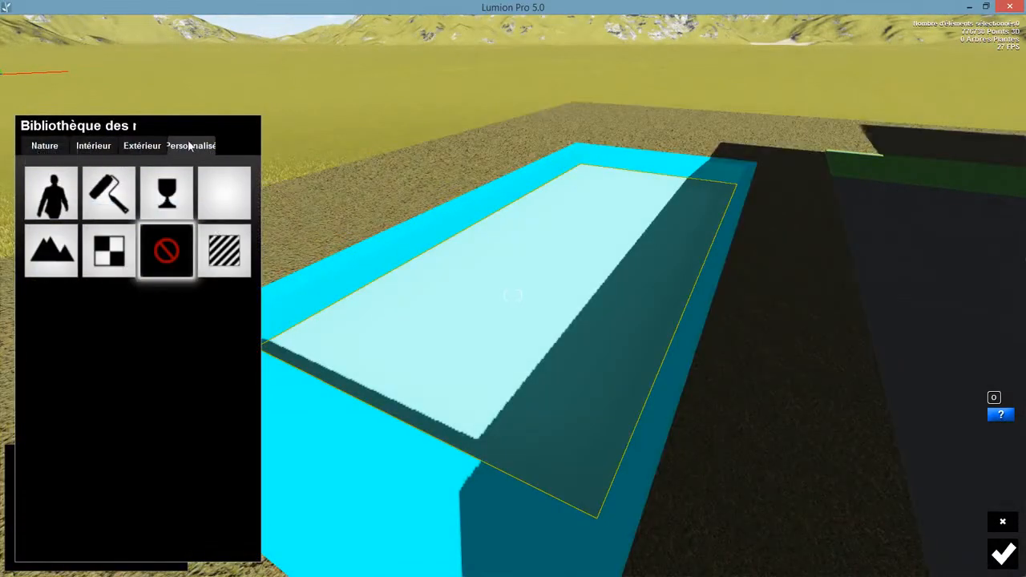
pyautogui.click(51, 147)
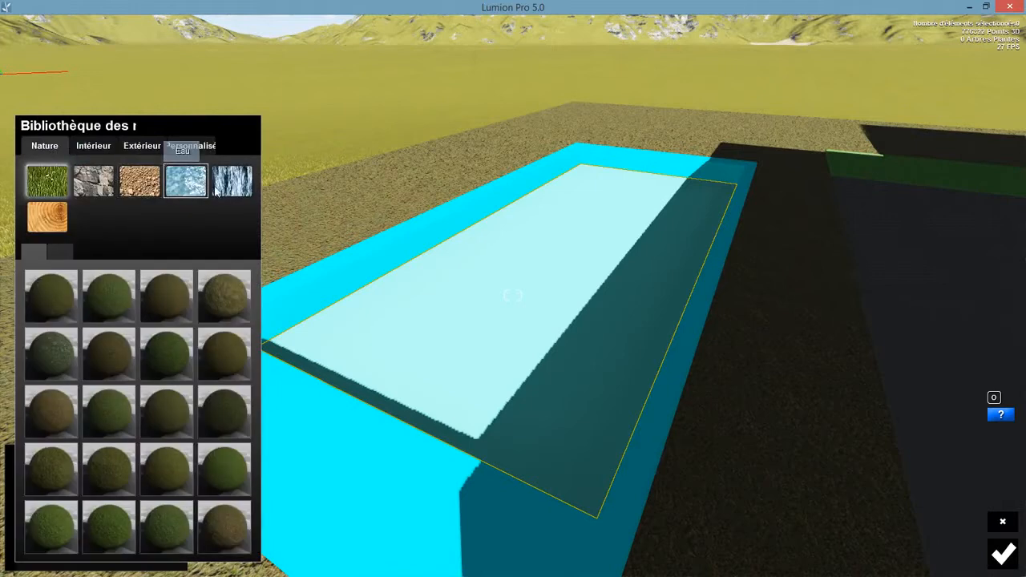
pyautogui.click(187, 181)
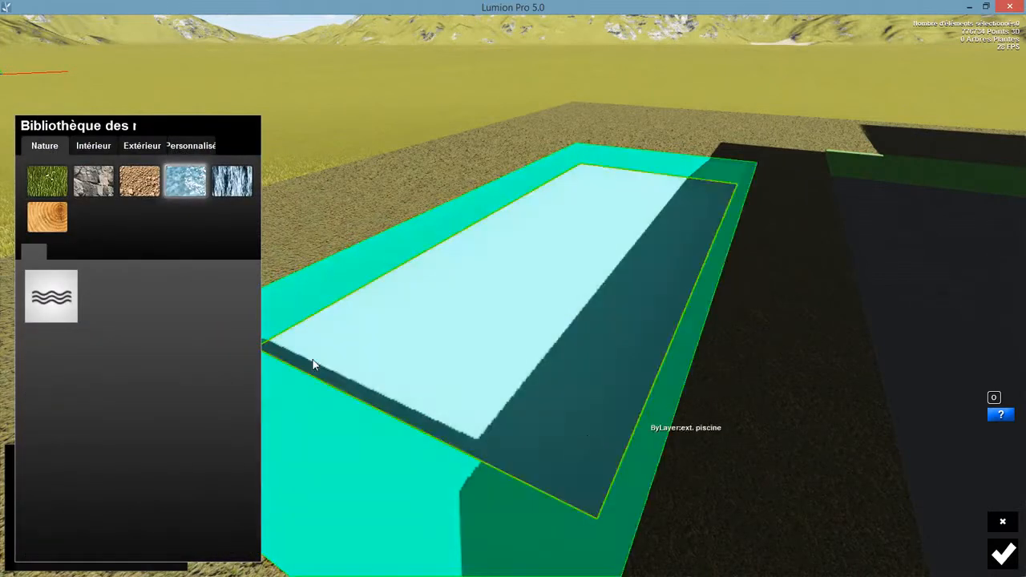
pyautogui.click(58, 303)
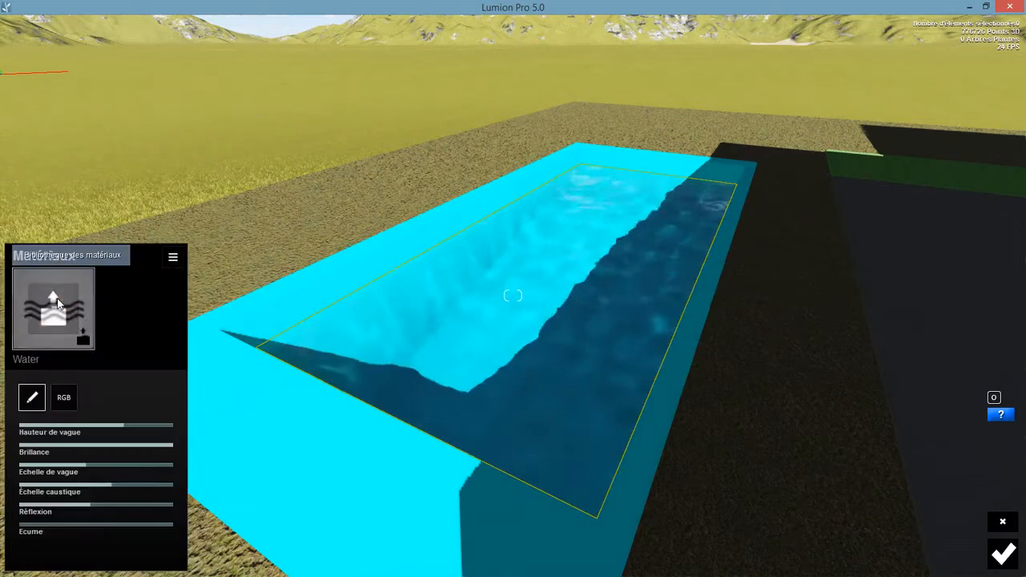
# Step: Apply the interior blue mosaic tile Carreaux_Alt_025_004_d1_1024 to the pool basin and rim, with its scale set to about 2.1
pyautogui.click(339, 450)
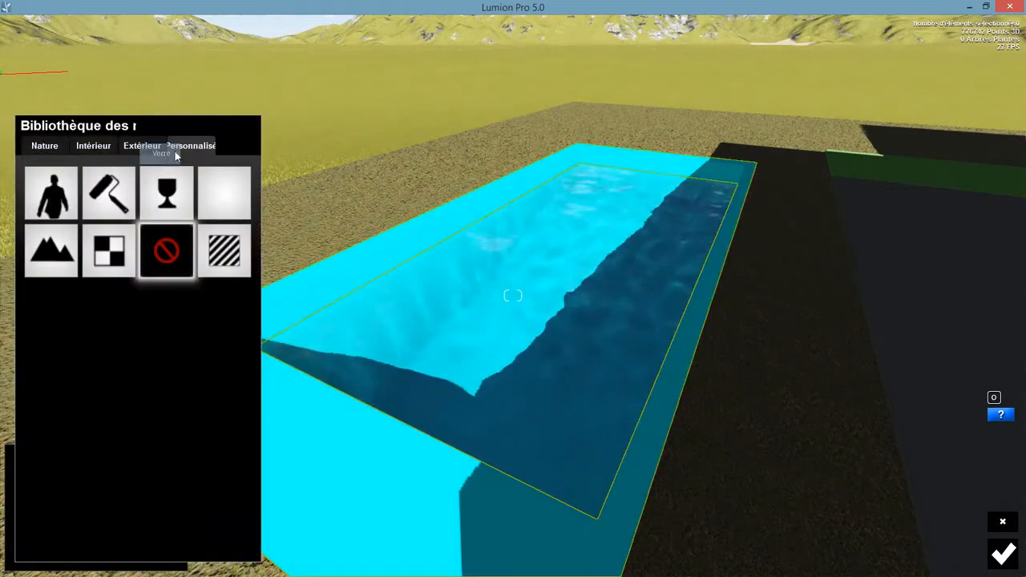
pyautogui.click(145, 148)
pyautogui.click(93, 147)
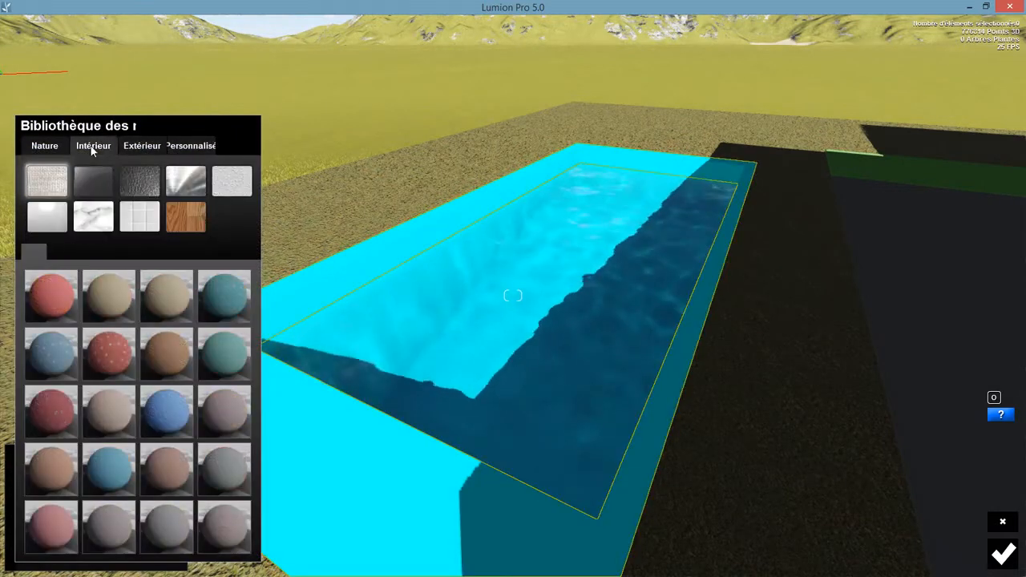
pyautogui.click(143, 216)
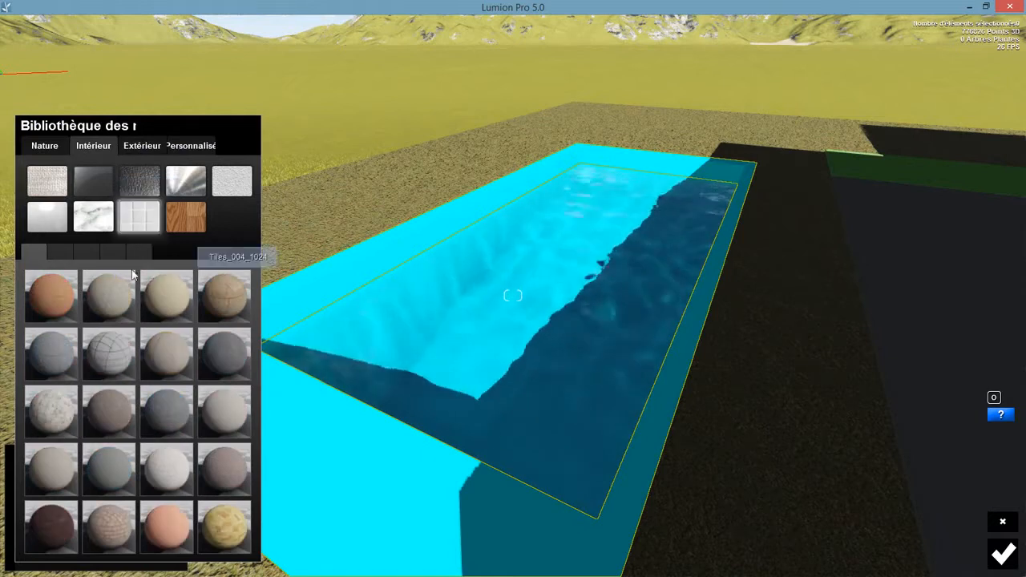
pyautogui.click(113, 252)
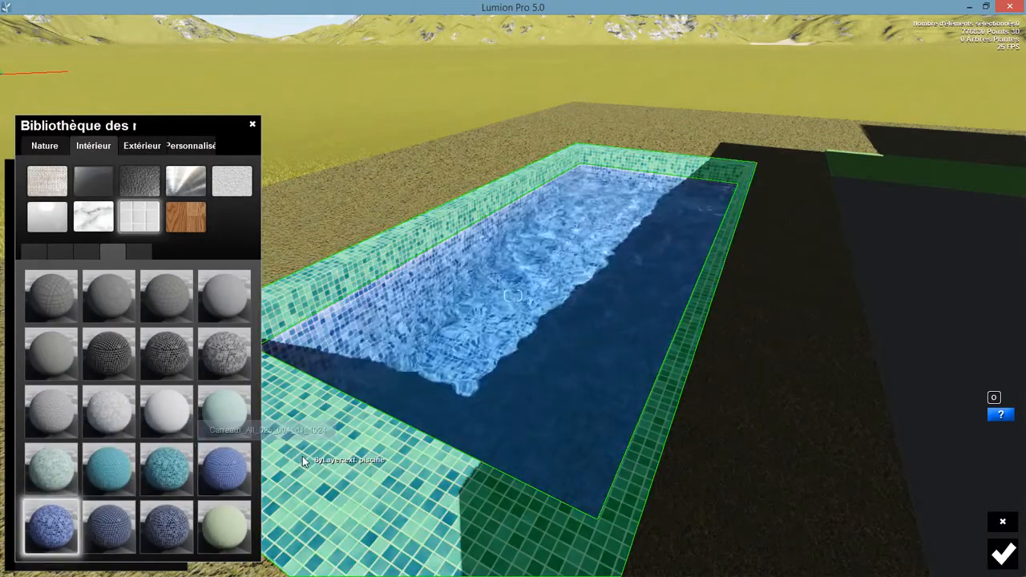
pyautogui.click(224, 469)
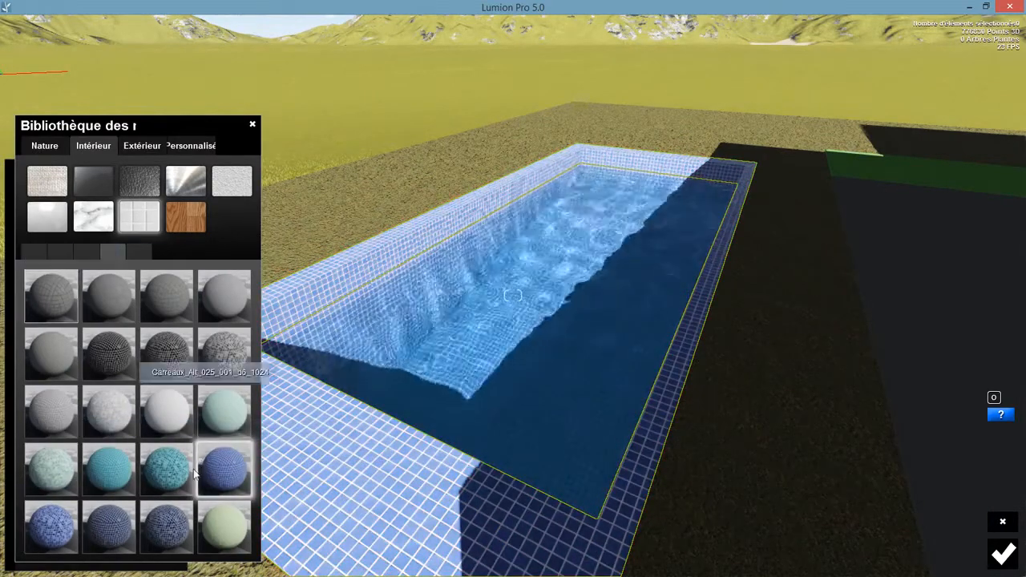
pyautogui.click(216, 466)
pyautogui.moveTo(61, 521); pyautogui.dragTo(90, 510)
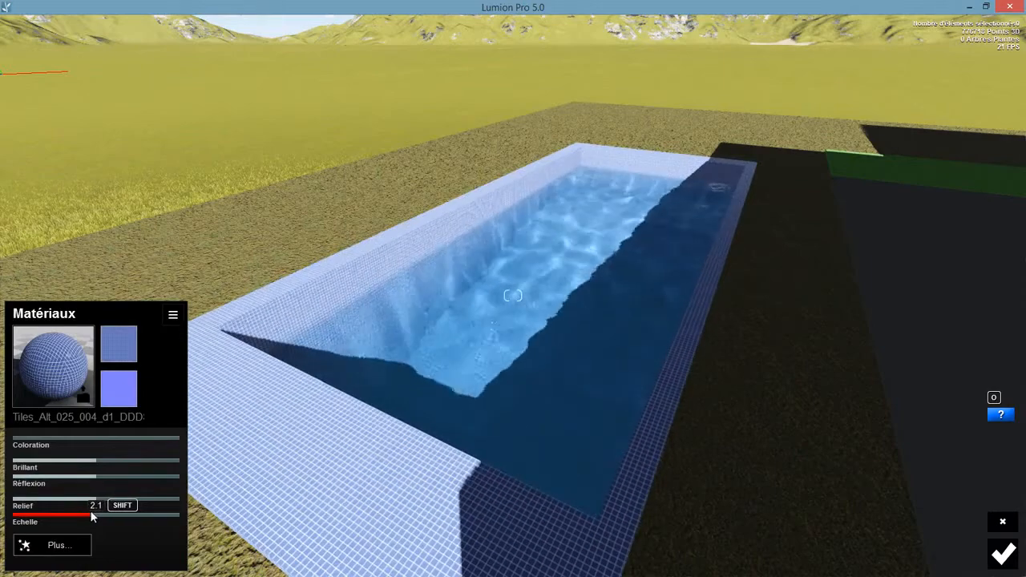
# Step: Apply the custom Glass material to the bay window, small upper window, wide window and tall upper window on the pool-side facade
pyautogui.moveTo(240, 480); pyautogui.dragTo(416, 267, button='right')
pyautogui.press('w')
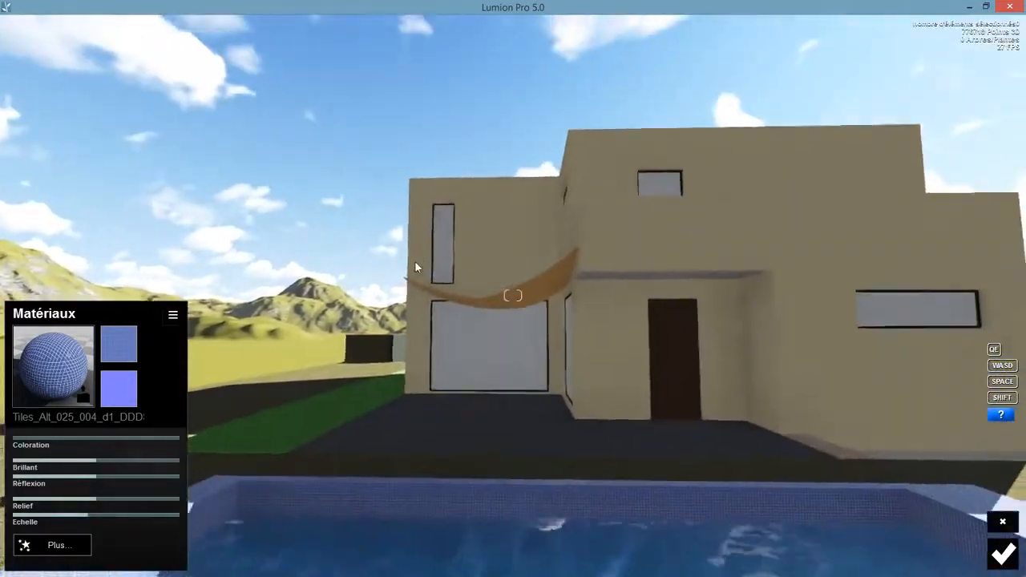
pyautogui.click(495, 354)
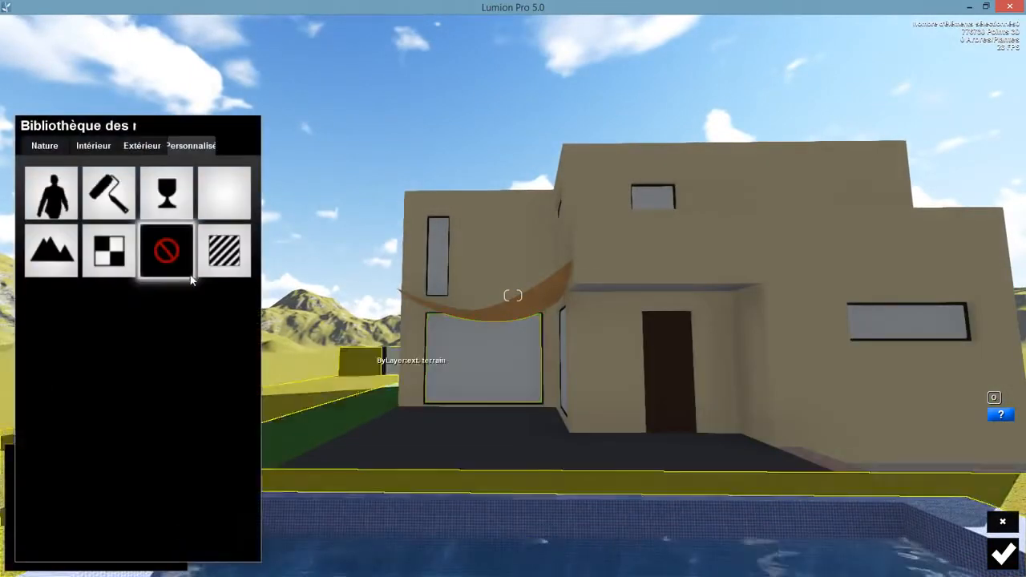
pyautogui.click(652, 198)
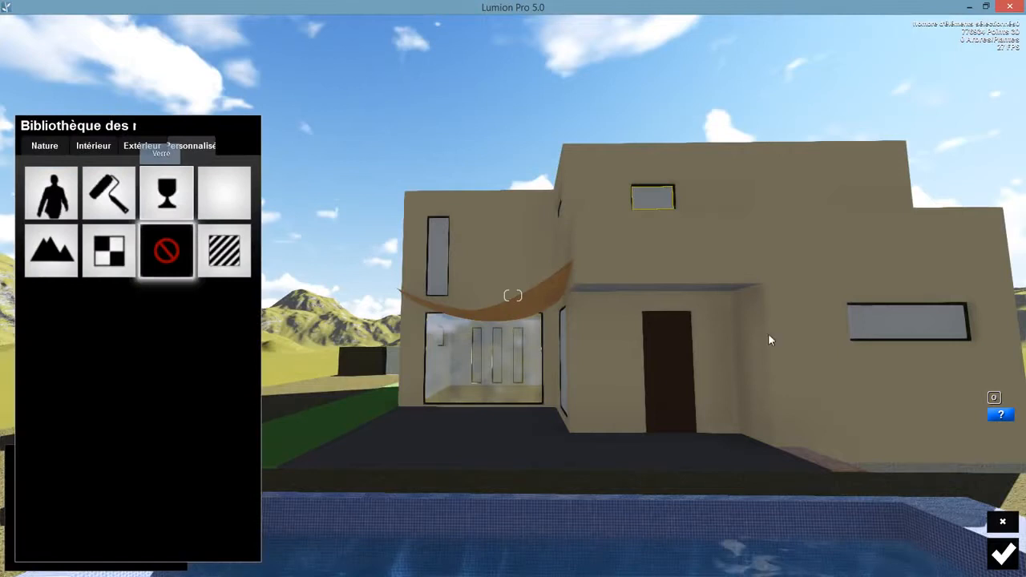
pyautogui.click(906, 321)
pyautogui.click(165, 192)
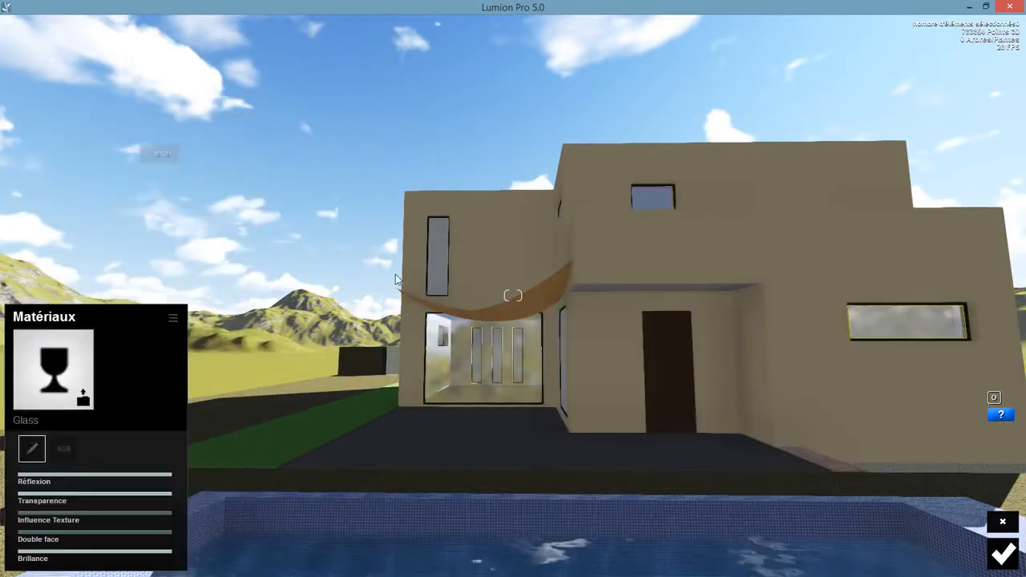
pyautogui.click(429, 268)
pyautogui.click(170, 198)
# Step: Apply the custom Glass material to the large glazed opening beneath the orange shade sail
pyautogui.moveTo(350, 322); pyautogui.dragTo(801, 384, button='right')
pyautogui.press('w')
pyautogui.press('w')
pyautogui.press('s')
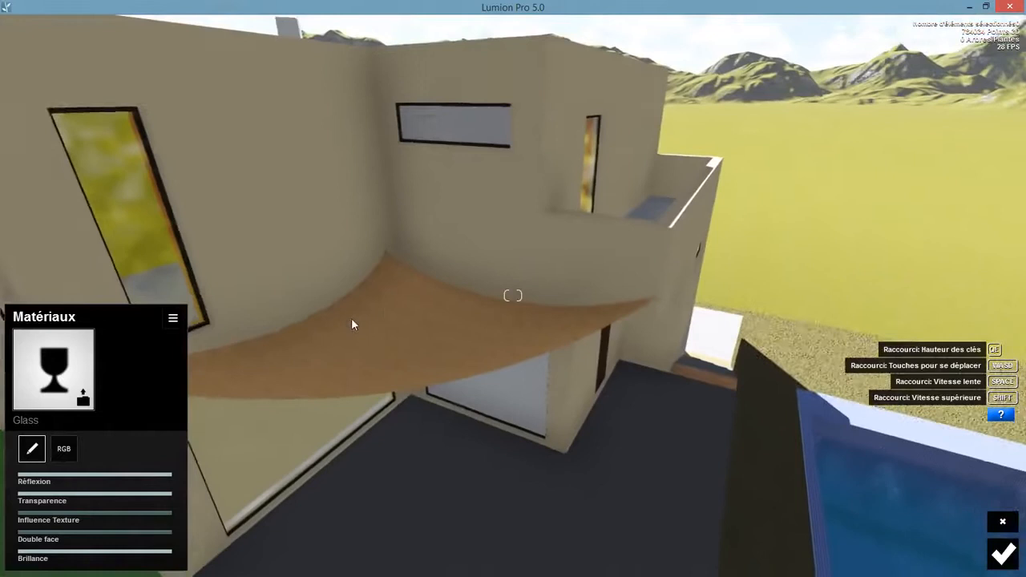
pyautogui.press('a')
pyautogui.moveTo(978, 386); pyautogui.dragTo(626, 282, button='right')
pyautogui.press('q')
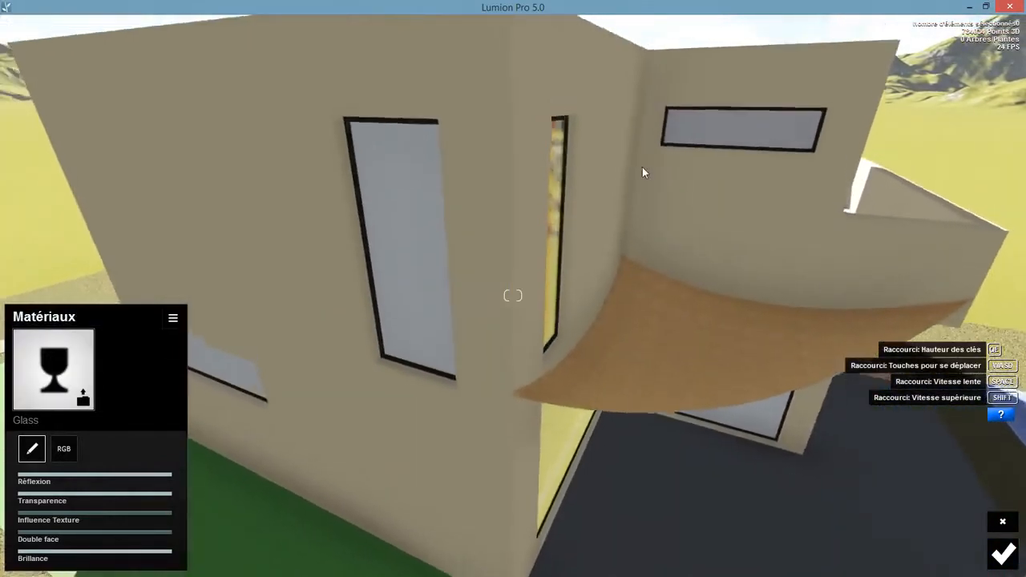
pyautogui.press('e')
pyautogui.press('e')
pyautogui.moveTo(740, 89); pyautogui.dragTo(710, 172, button='right')
pyautogui.click(710, 171)
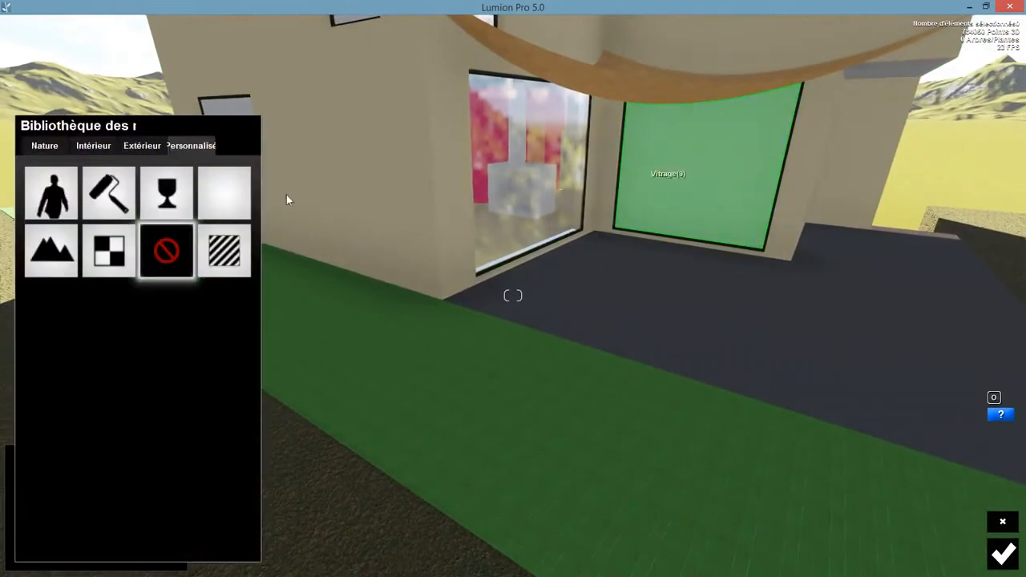
pyautogui.click(167, 198)
# Step: Apply the custom Glass material to the low horizontal window and the tall upper window on the shaded side facade
pyautogui.moveTo(613, 165); pyautogui.dragTo(581, 175, button='right')
pyautogui.press('w')
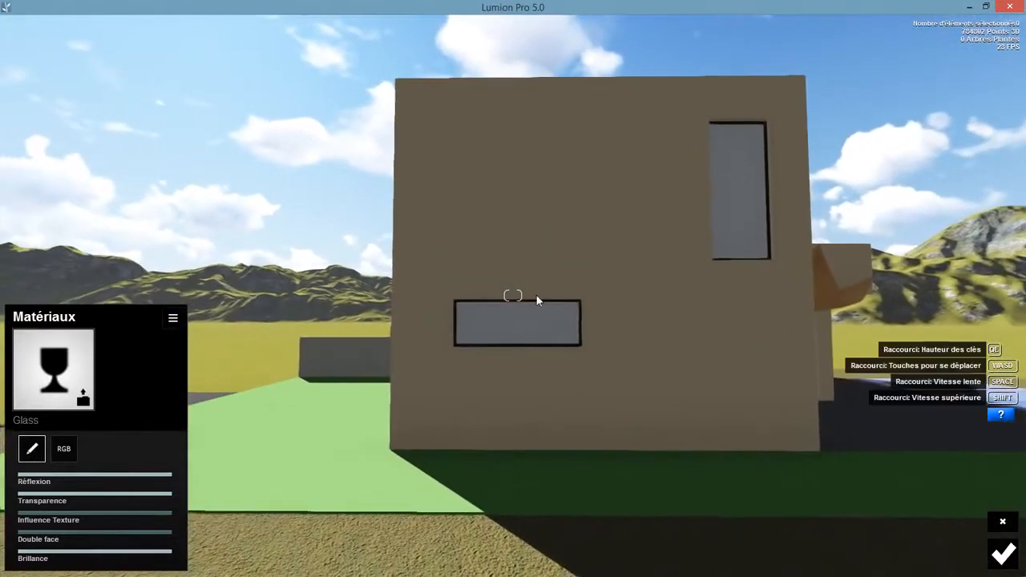
pyautogui.click(530, 316)
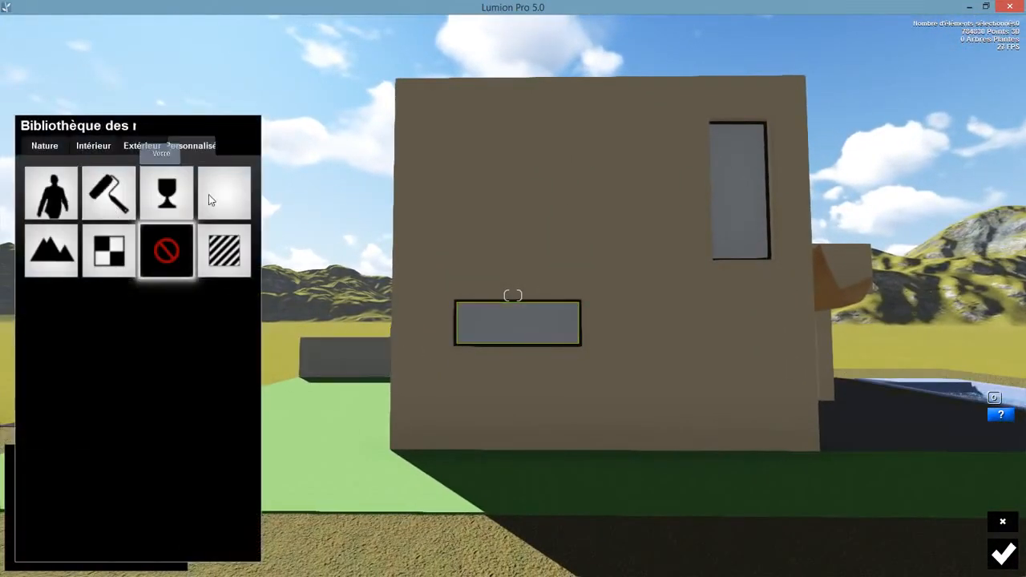
pyautogui.click(167, 193)
pyautogui.click(737, 206)
pyautogui.click(167, 193)
# Step: Apply the interior dark wood material Parquet_015_1024 to the entrance door on the lawn side
pyautogui.moveTo(481, 241); pyautogui.dragTo(609, 261, button='right')
pyautogui.press('w')
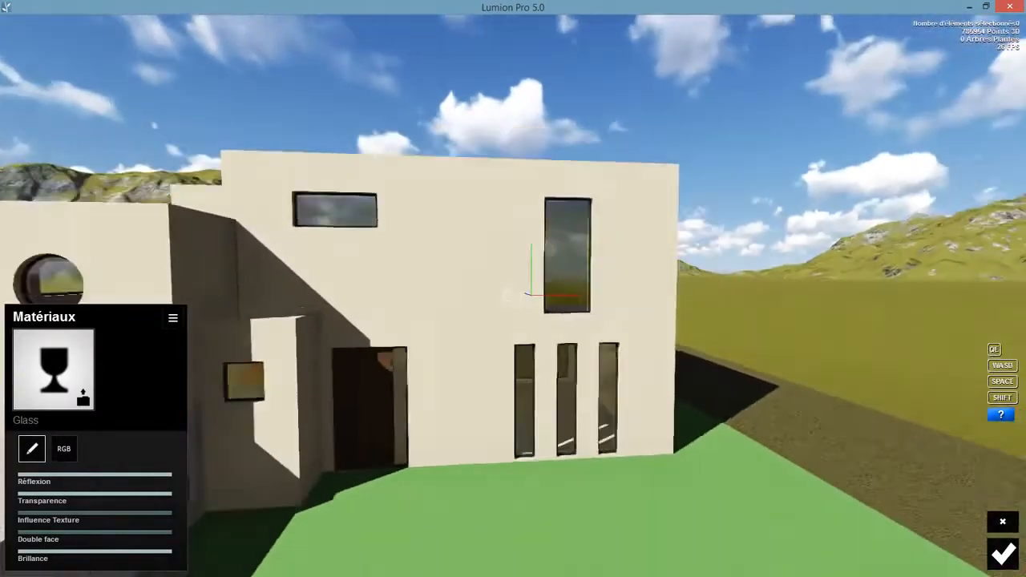
pyautogui.press('s')
pyautogui.moveTo(513, 295); pyautogui.dragTo(391, 281, button='right')
pyautogui.press('w')
pyautogui.press('w')
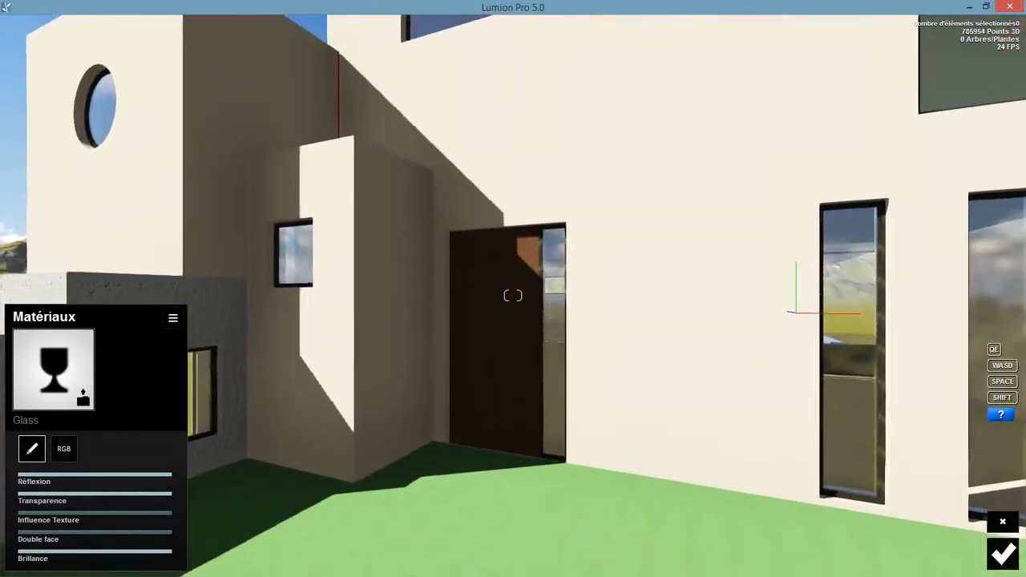
pyautogui.click(508, 333)
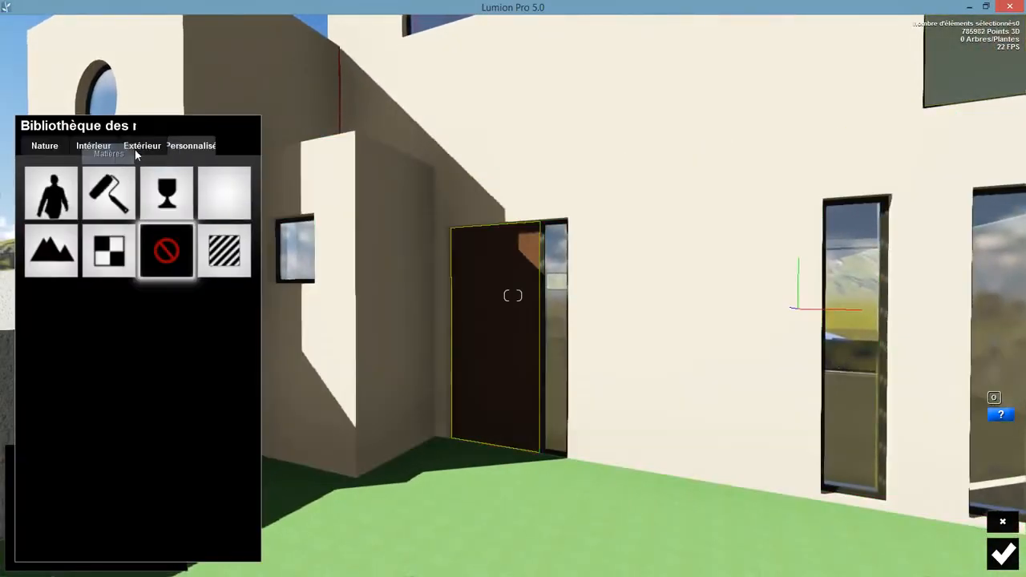
pyautogui.click(90, 148)
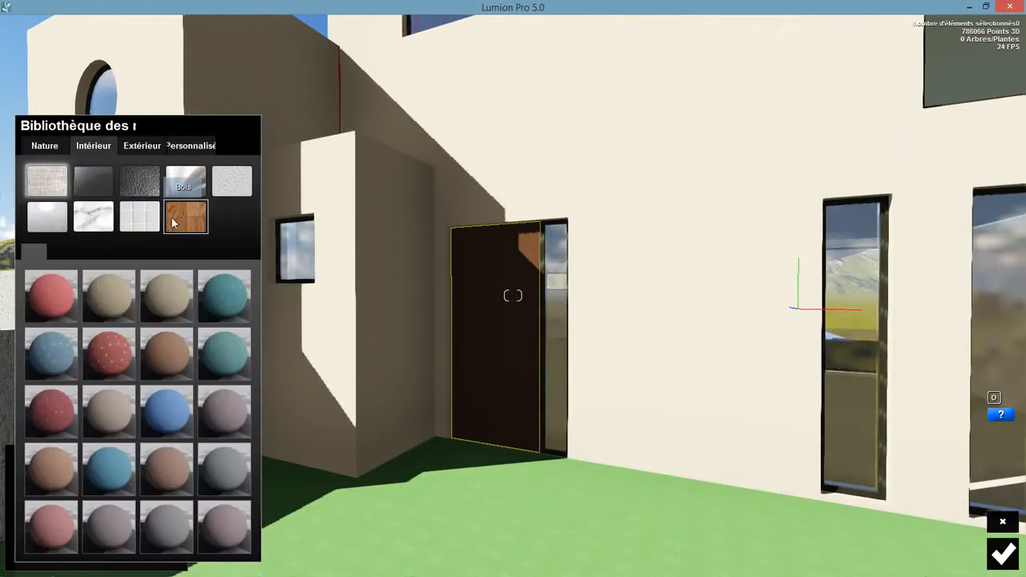
pyautogui.moveTo(167, 274); pyautogui.dragTo(165, 448, button='right')
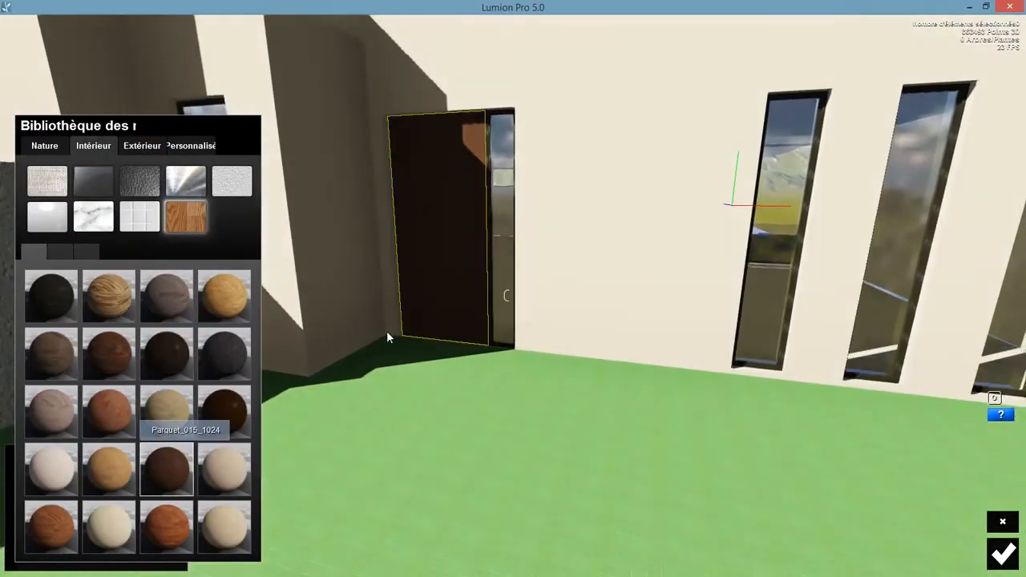
# Step: Apply the grey exterior plaster Exterior_Walls_Alt_027_017 to the block with the round window above the garage, with its scale set to about 1.9
pyautogui.press('s')
pyautogui.moveTo(518, 229); pyautogui.dragTo(384, 229, button='right')
pyautogui.moveTo(512, 296); pyautogui.dragTo(698, 288, button='right')
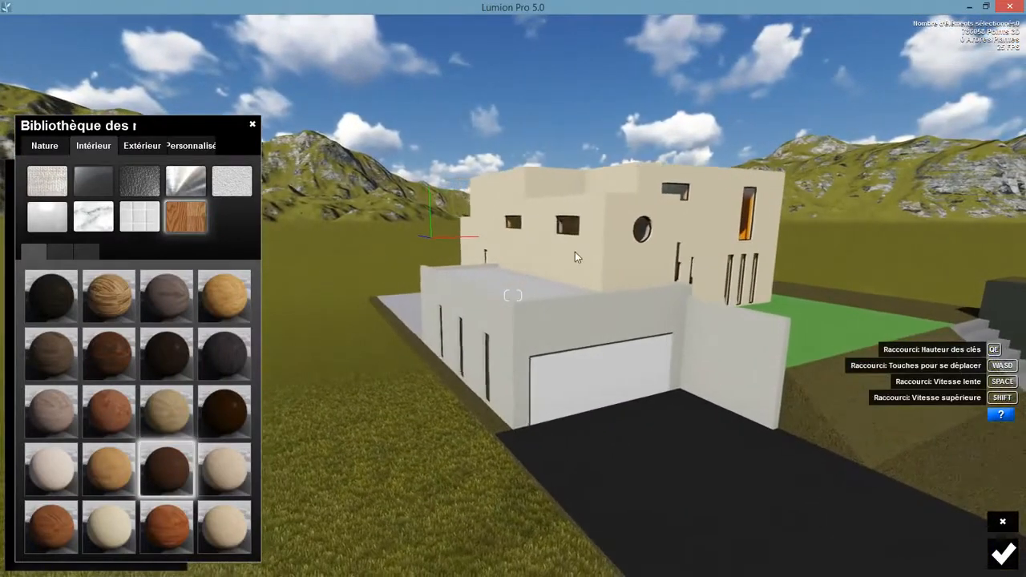
pyautogui.click(583, 254)
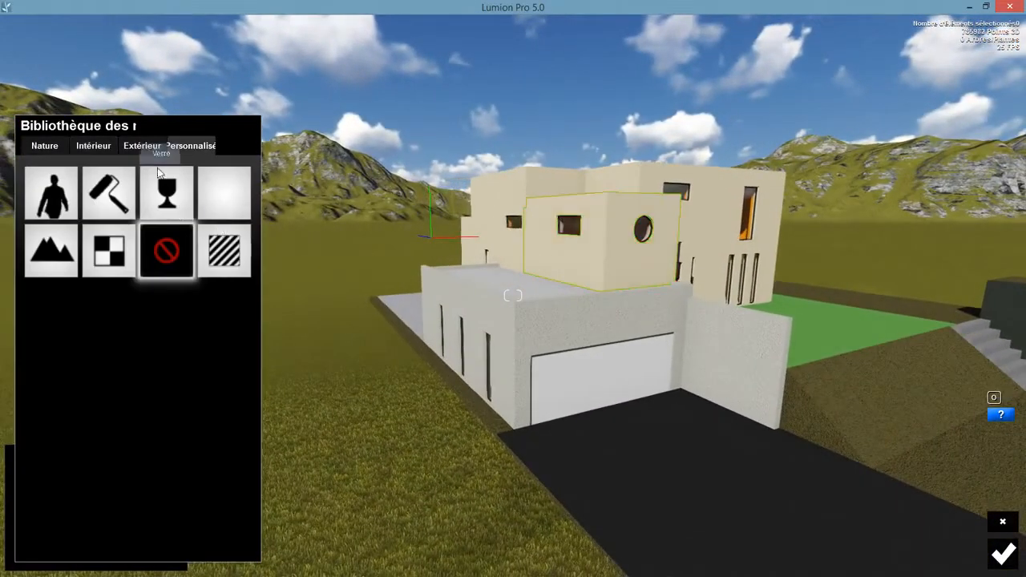
pyautogui.click(132, 147)
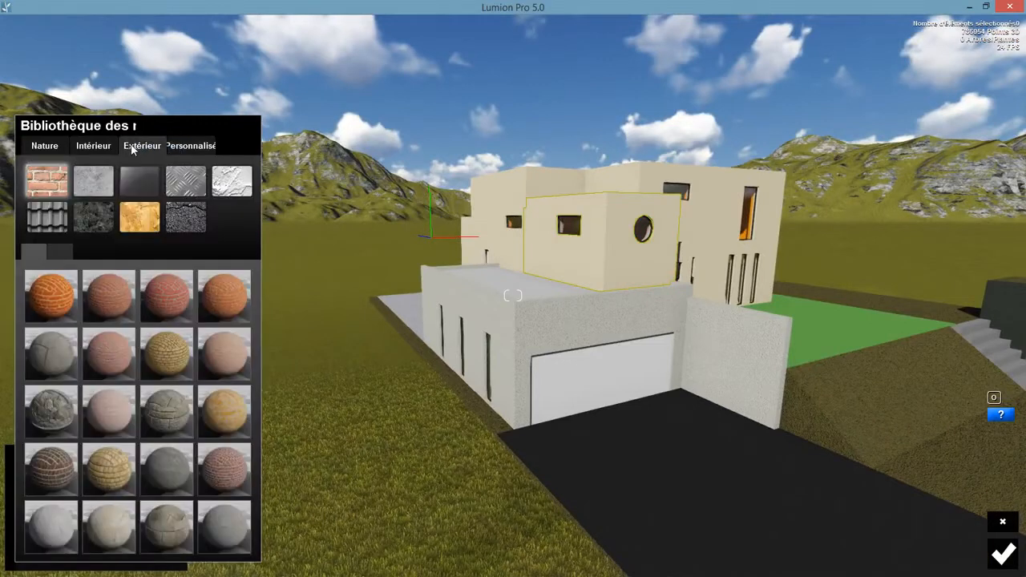
pyautogui.click(235, 185)
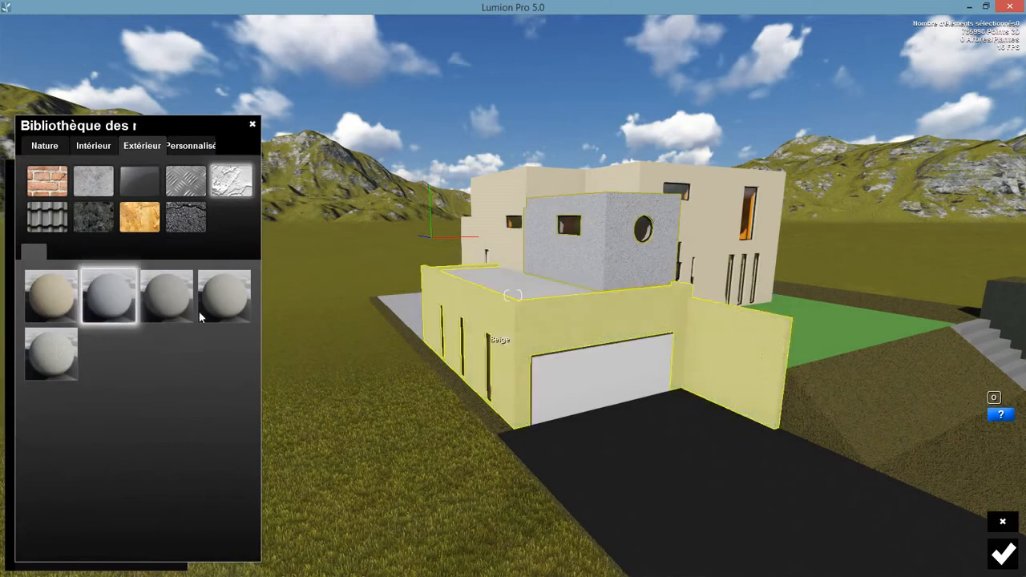
pyautogui.click(99, 300)
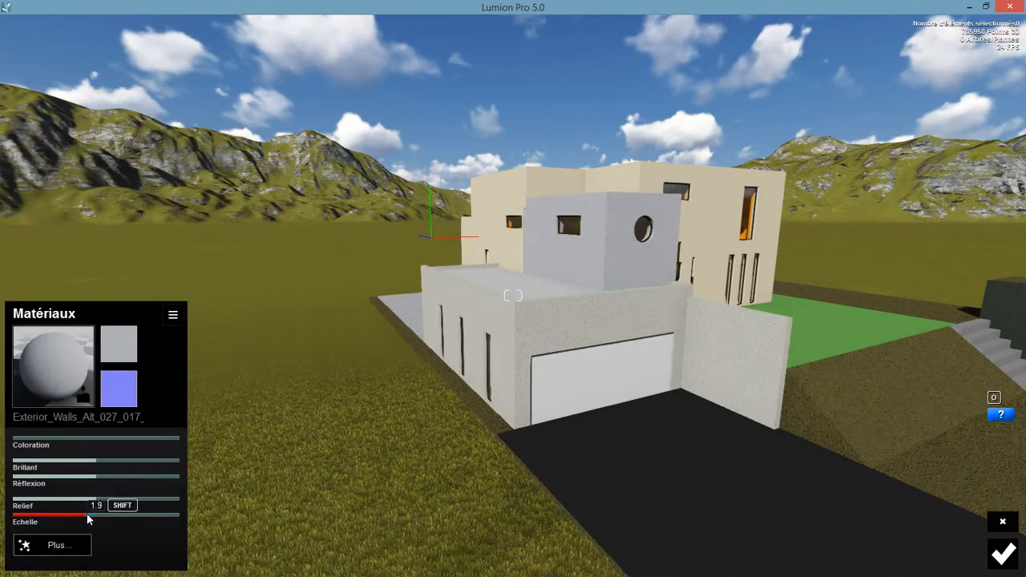
# Step: Apply a grey exterior metal material to the chimney on the flat roof and save the material changes
pyautogui.press('s')
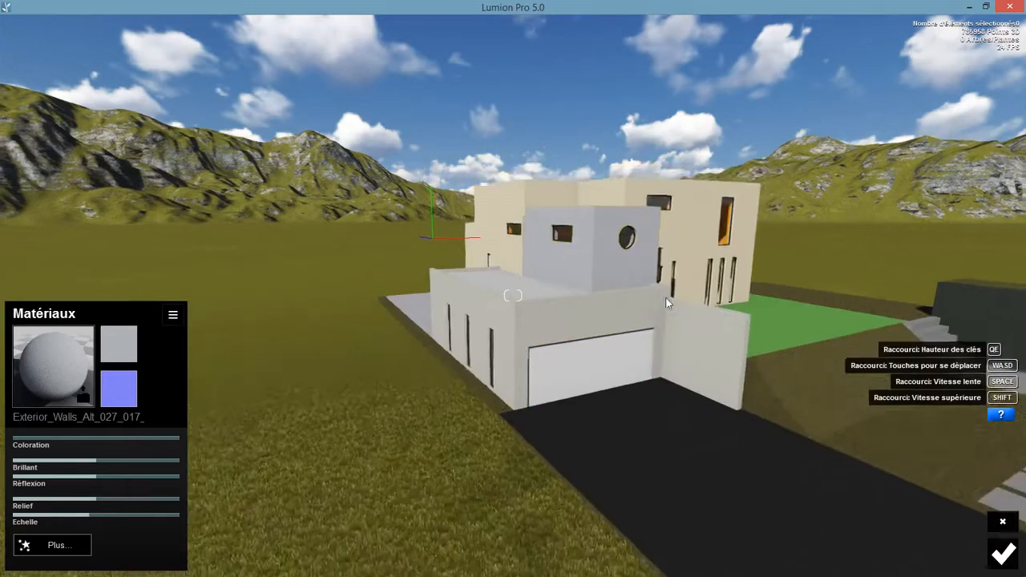
pyautogui.moveTo(665, 296); pyautogui.dragTo(726, 290, button='right')
pyautogui.moveTo(511, 296); pyautogui.dragTo(605, 325, button='right')
pyautogui.press('s')
pyautogui.press('w')
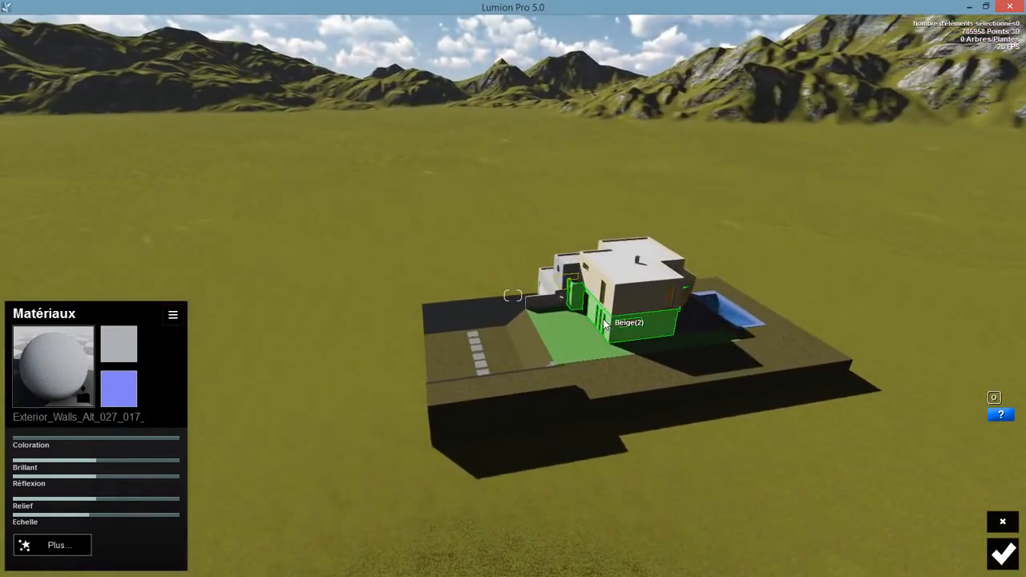
pyautogui.press('w')
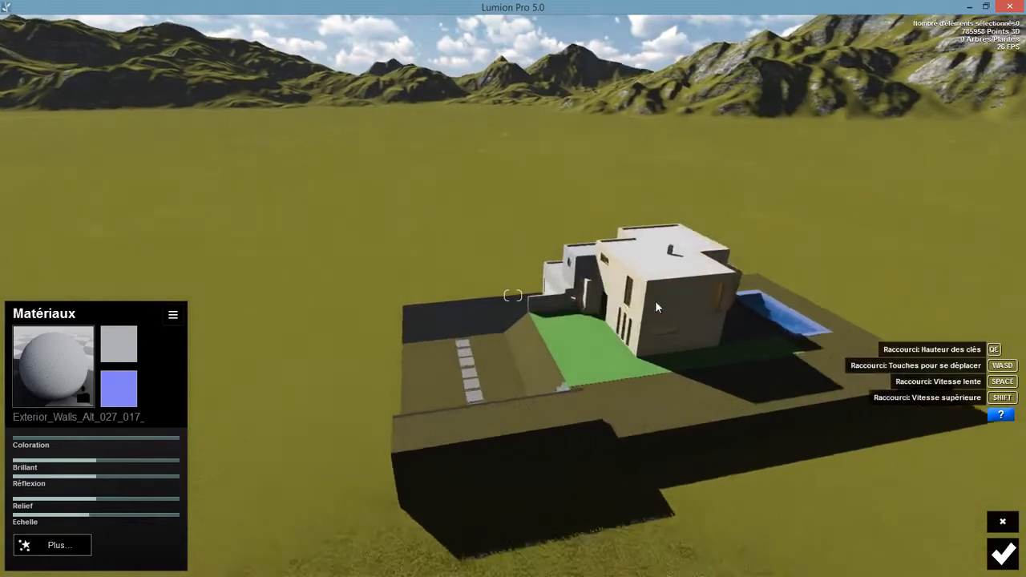
pyautogui.press('w')
pyautogui.moveTo(513, 295)
pyautogui.mouseDown(button='right')
pyautogui.moveTo(514, 268)
pyautogui.moveTo(568, 215)
pyautogui.moveTo(513, 296)
pyautogui.mouseUp(button='right')
pyautogui.press('w')
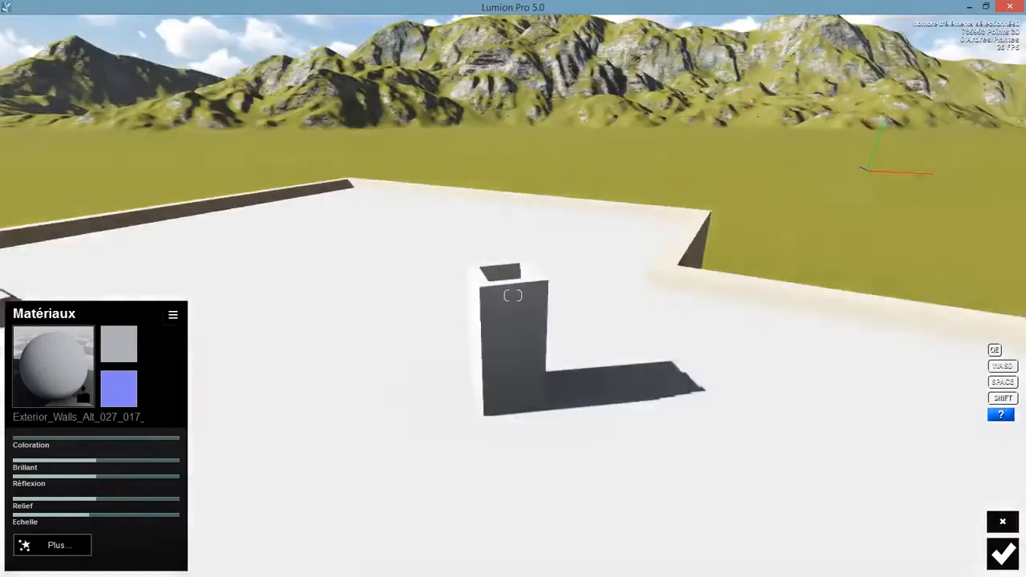
pyautogui.scroll(-5, 513, 295)
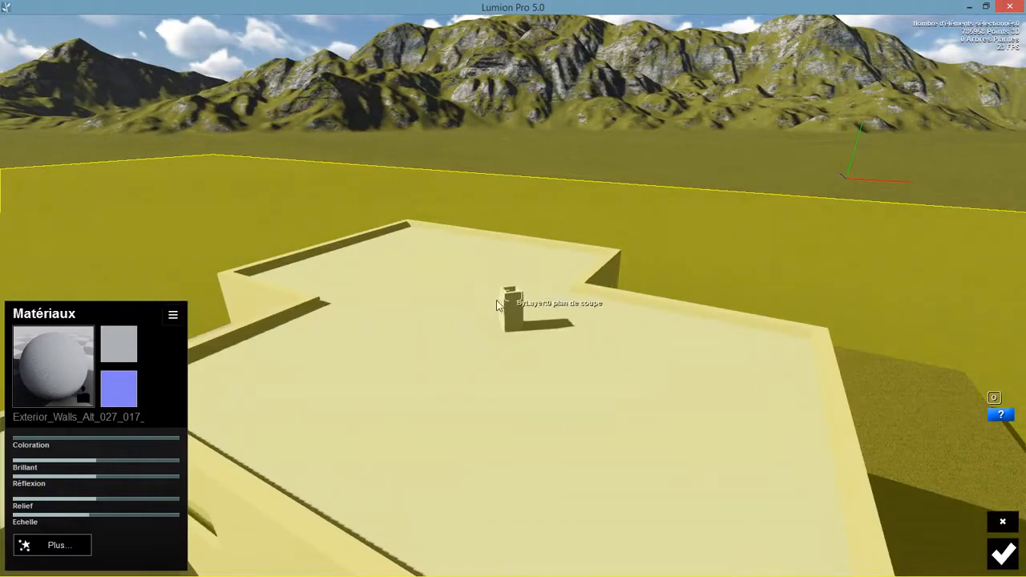
pyautogui.press('e')
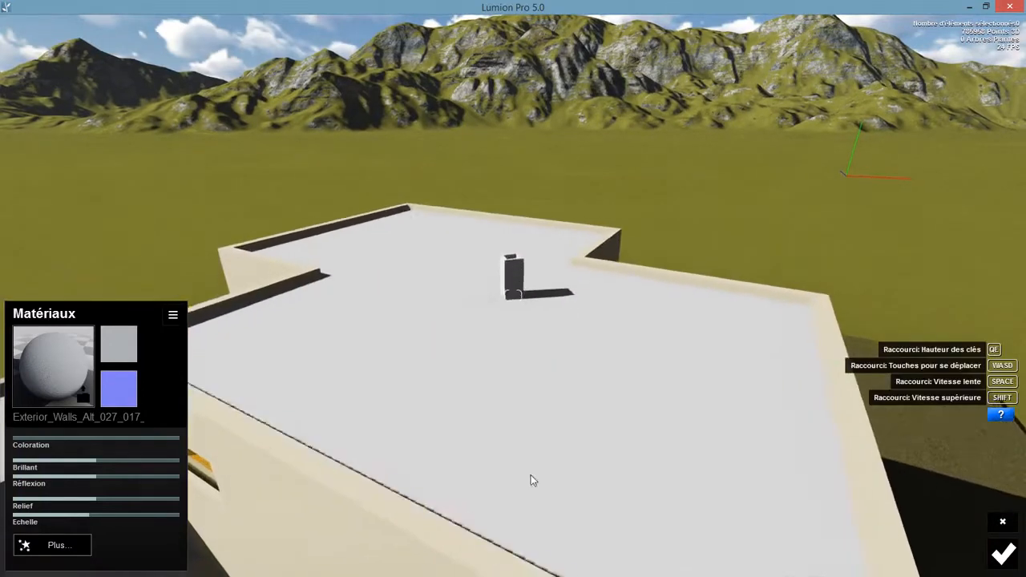
pyautogui.moveTo(524, 488); pyautogui.dragTo(521, 411, button='right')
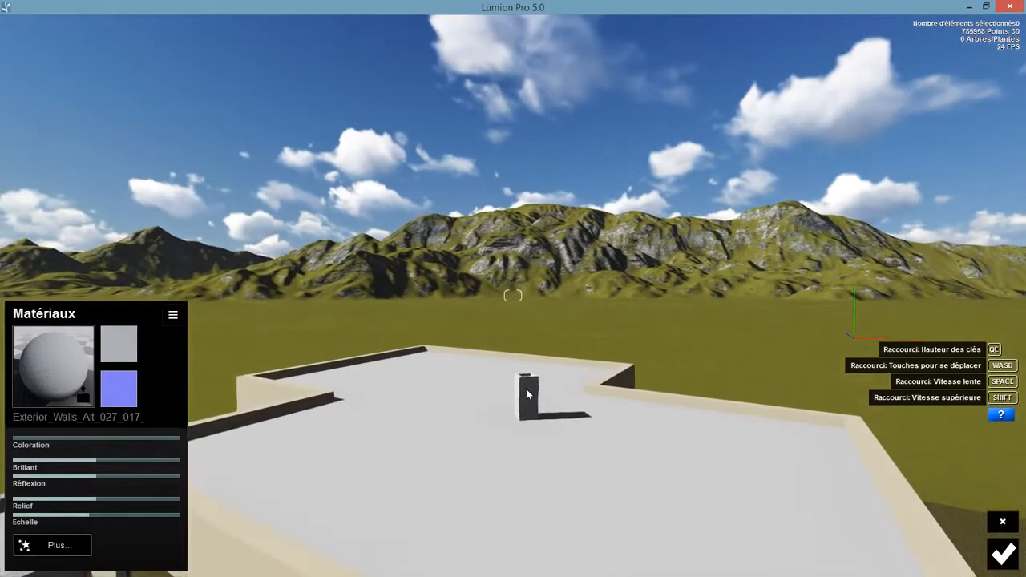
pyautogui.click(526, 389)
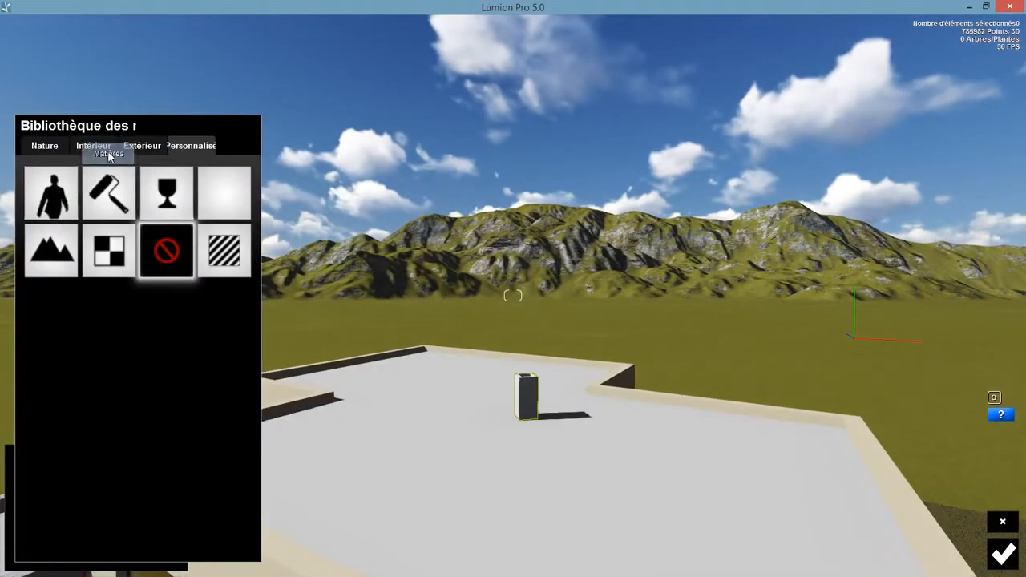
pyautogui.click(140, 147)
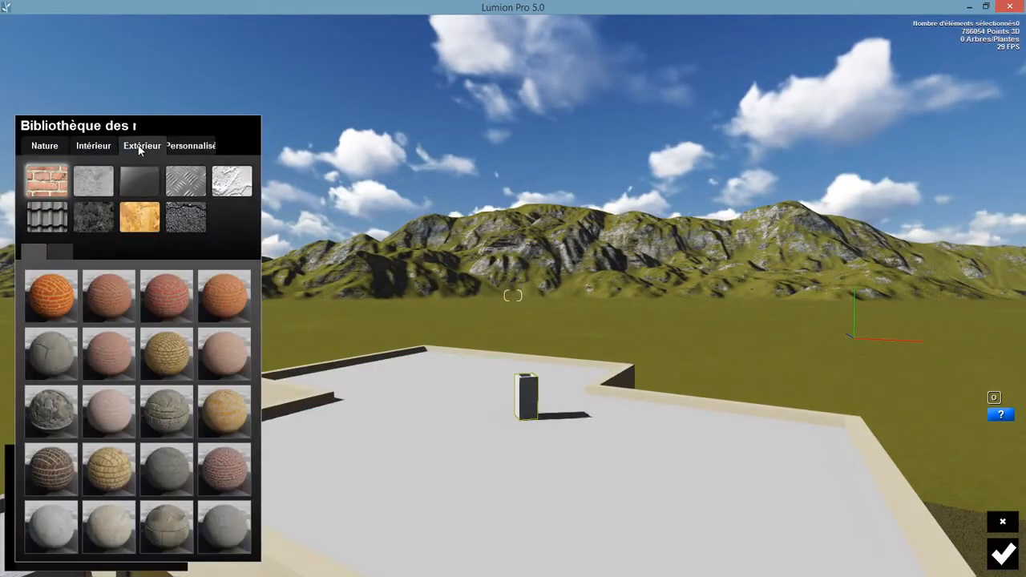
pyautogui.click(184, 182)
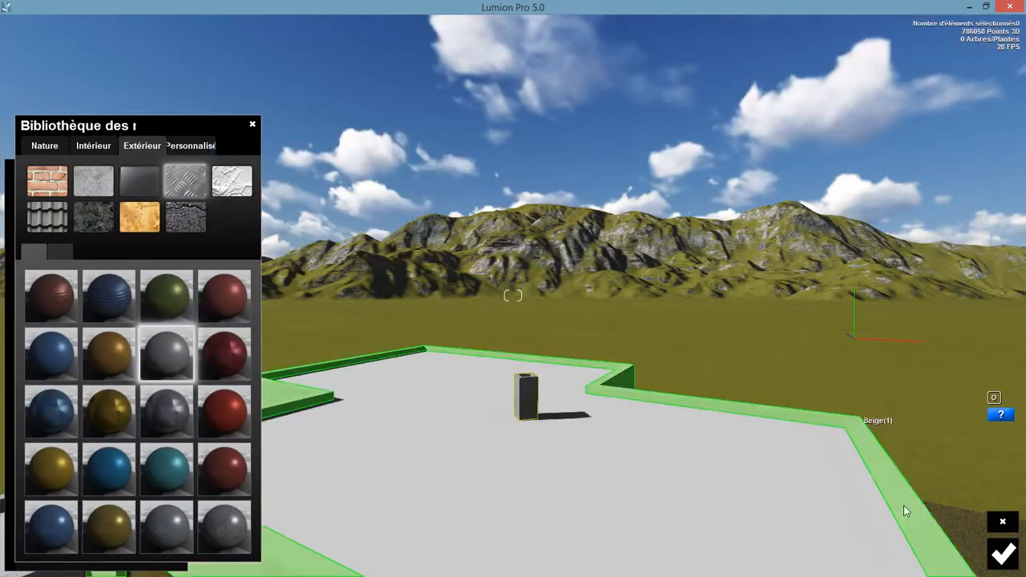
pyautogui.click(1002, 553)
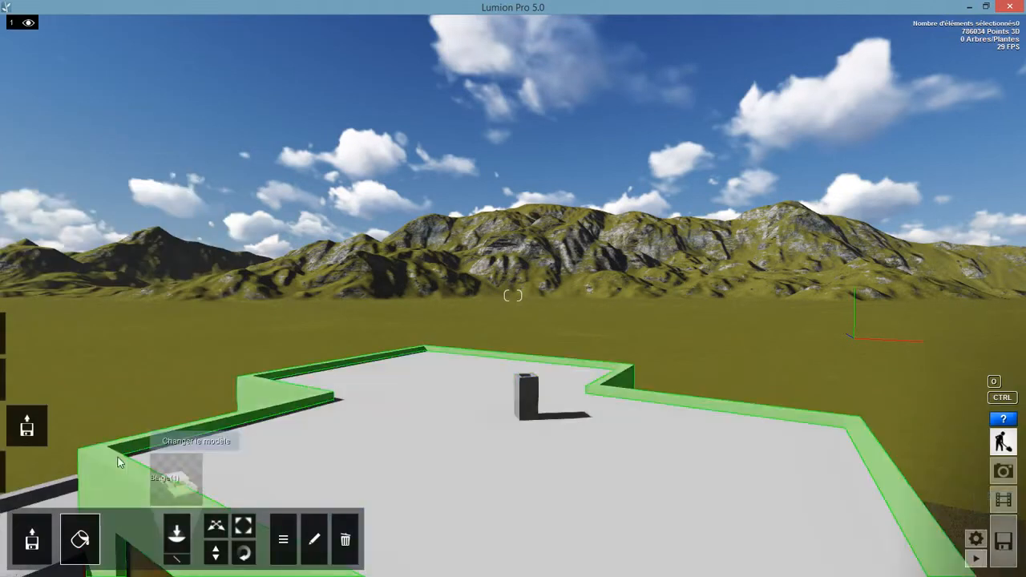
# Step: Apply a plain grey exterior concrete material to the green ground surface in front of the entrance, trying Concrete_004_1024 as well
pyautogui.scroll(-8, 283, 283)
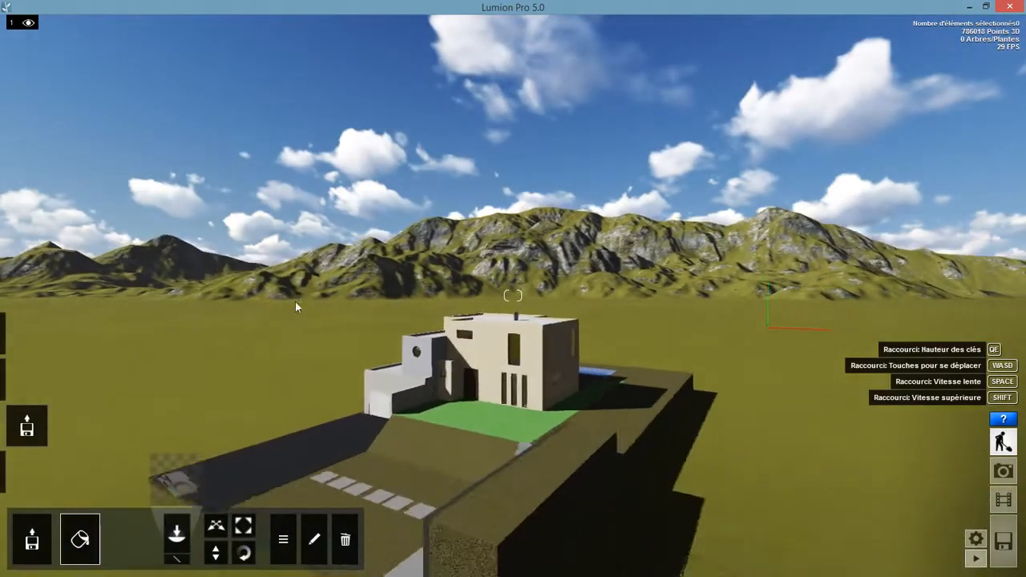
pyautogui.press('a')
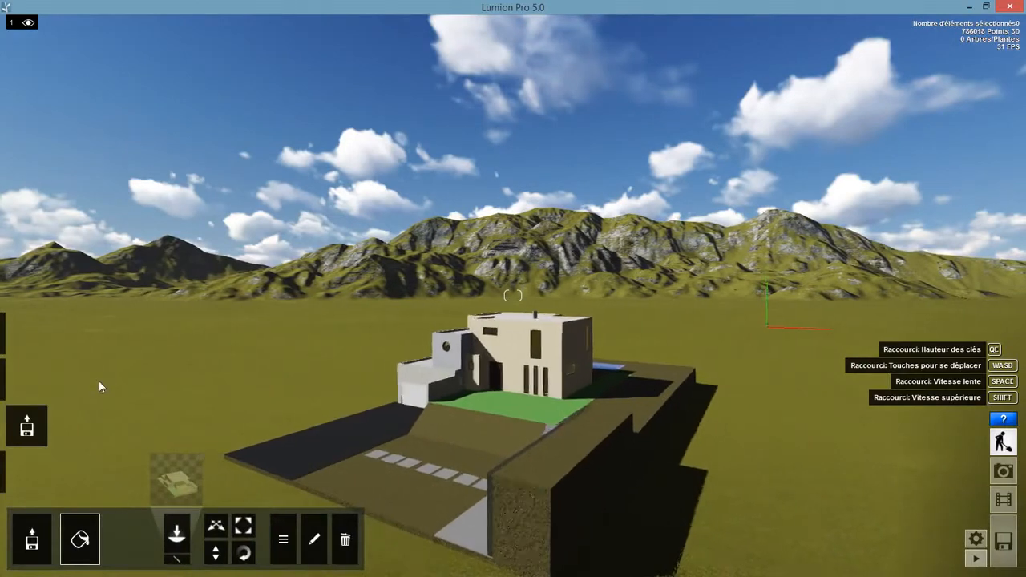
pyautogui.moveTo(108, 379); pyautogui.dragTo(277, 390, button='right')
pyautogui.press('a')
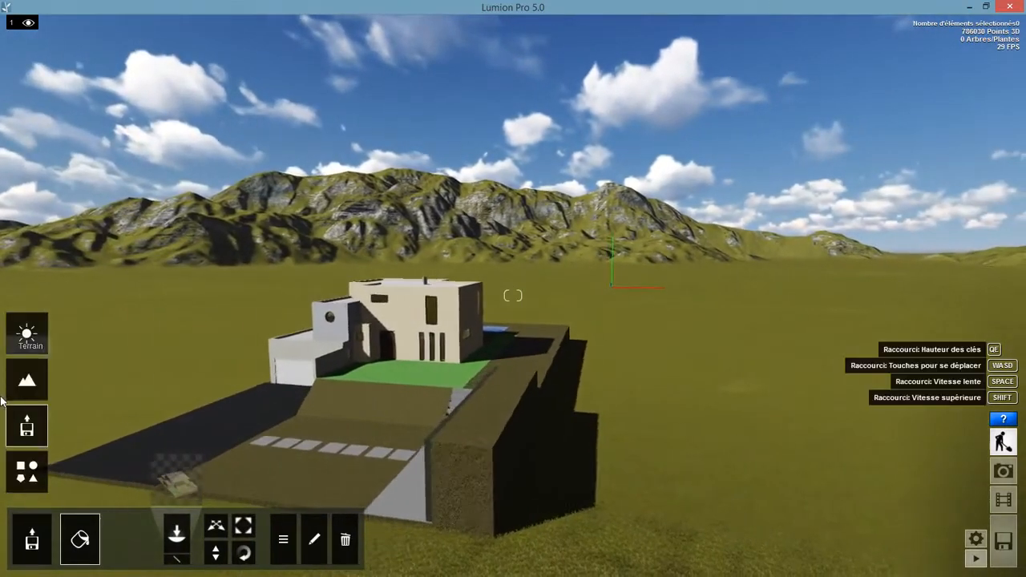
pyautogui.press('w')
pyautogui.moveTo(441, 385); pyautogui.dragTo(341, 437, button='right')
pyautogui.press('w')
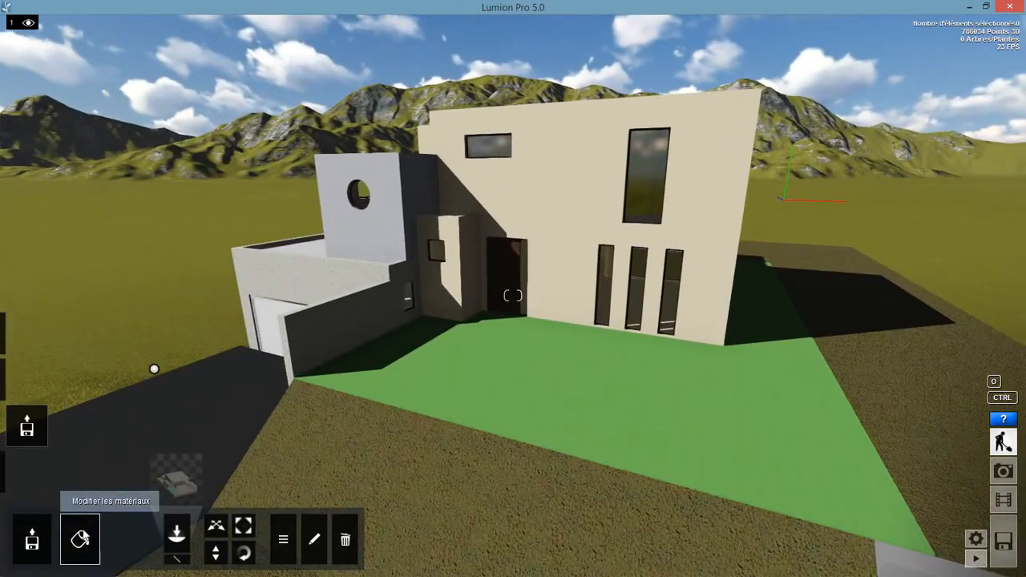
pyautogui.click(583, 407)
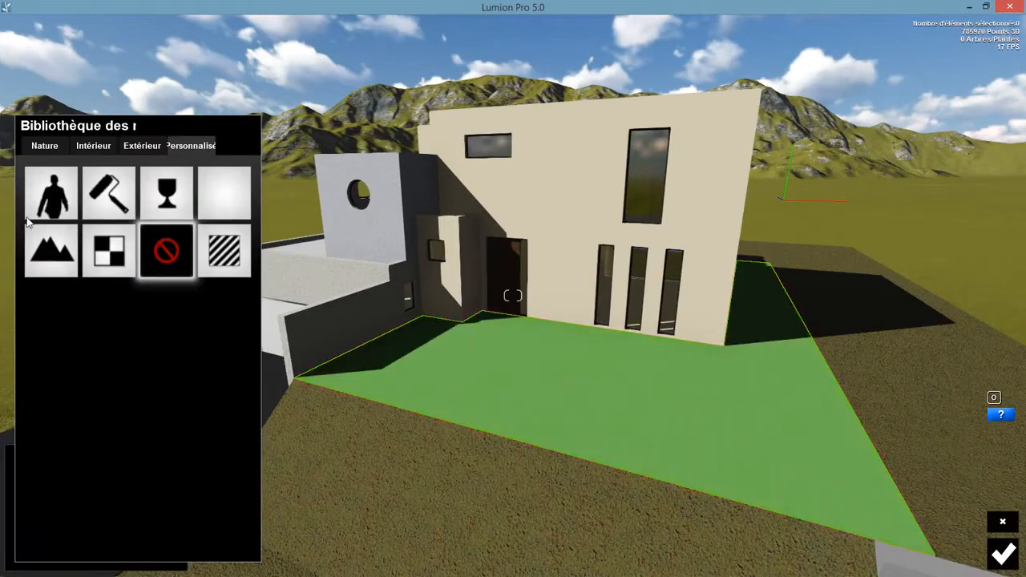
pyautogui.click(136, 146)
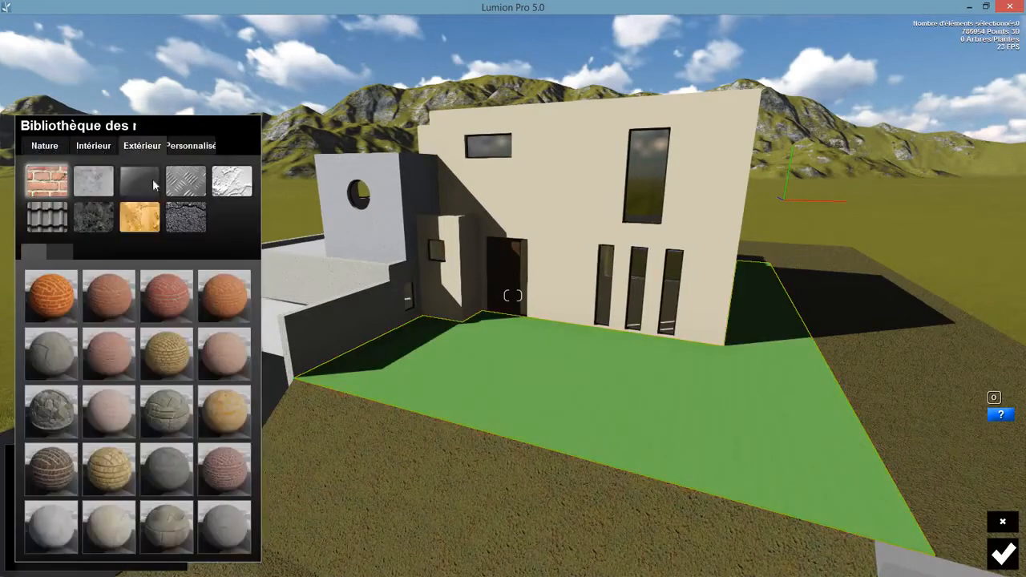
pyautogui.click(91, 183)
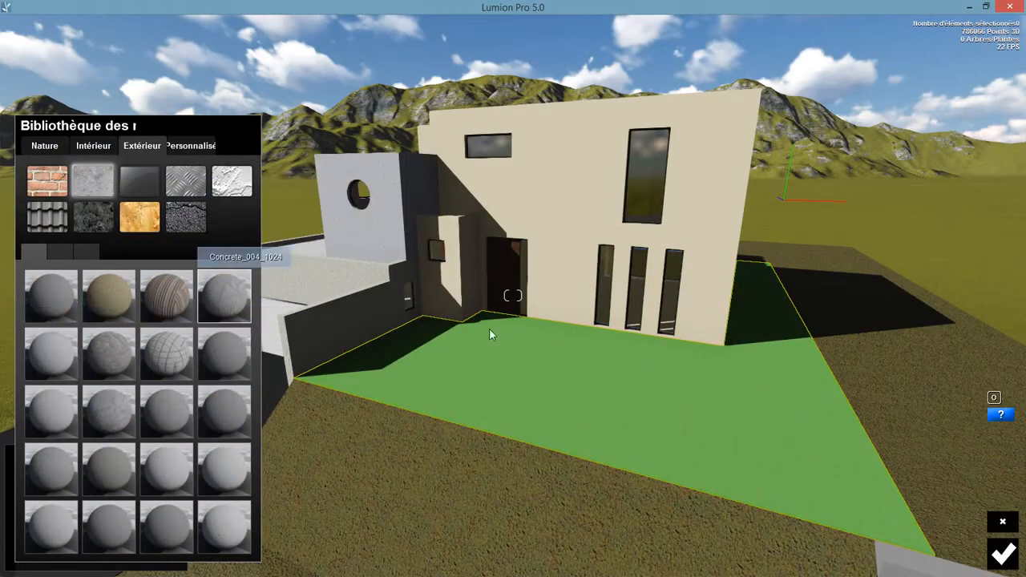
pyautogui.click(614, 372)
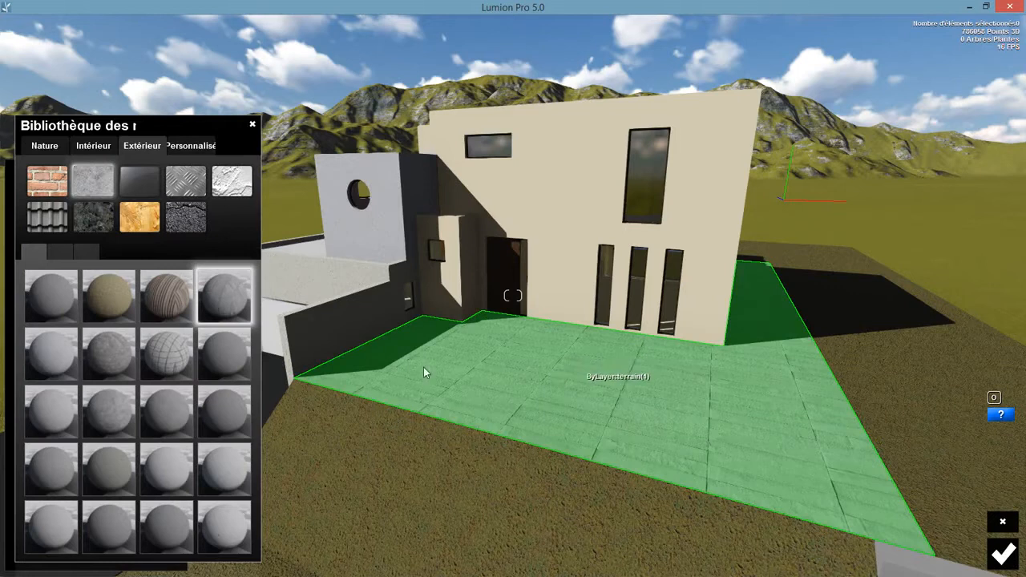
pyautogui.click(221, 353)
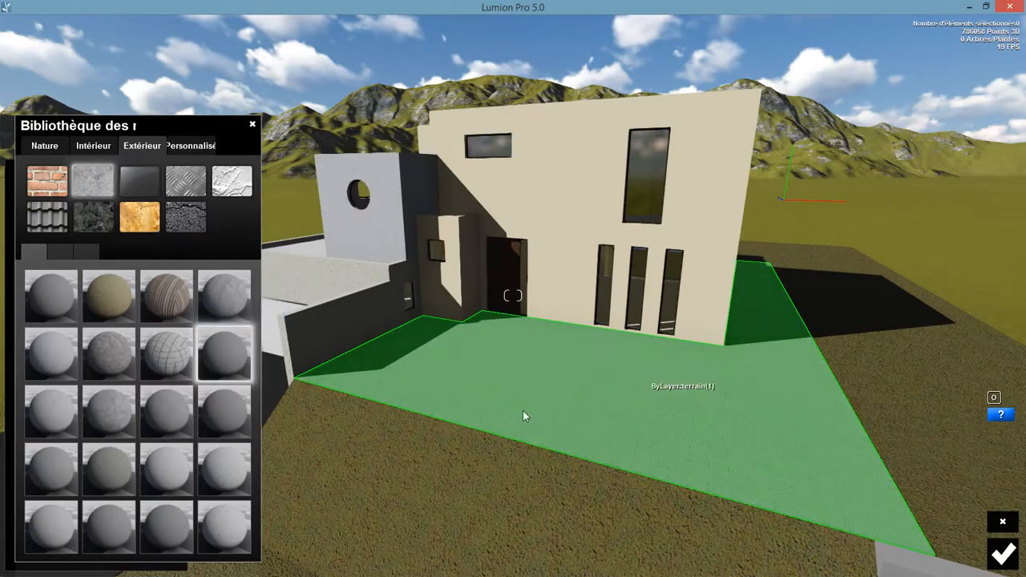
pyautogui.click(553, 412)
# Step: Change the entrance ground's material to exterior concrete Concrete_032_1024, set its scale to about 4.4 and save the material changes
pyautogui.click(62, 252)
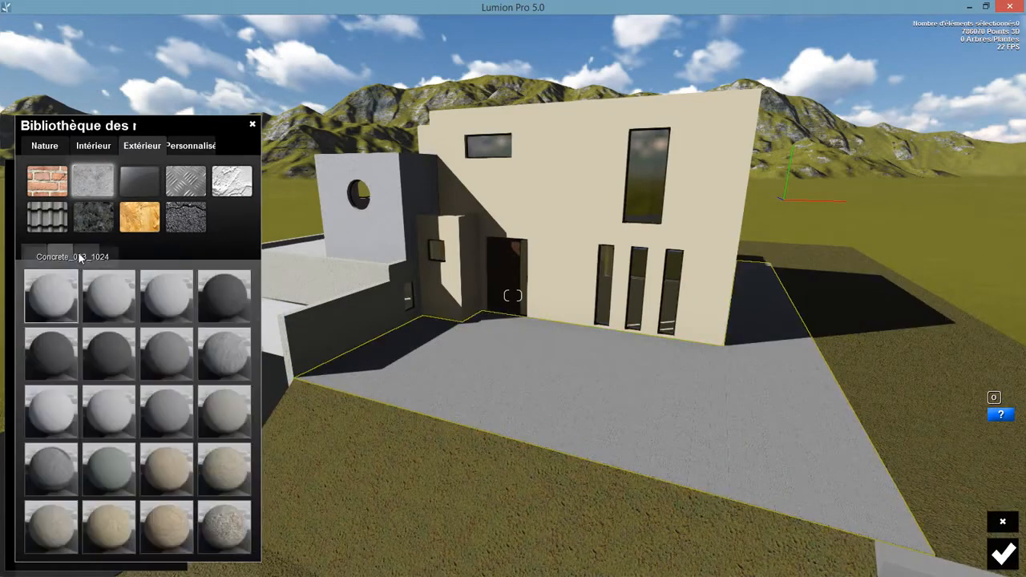
pyautogui.click(64, 293)
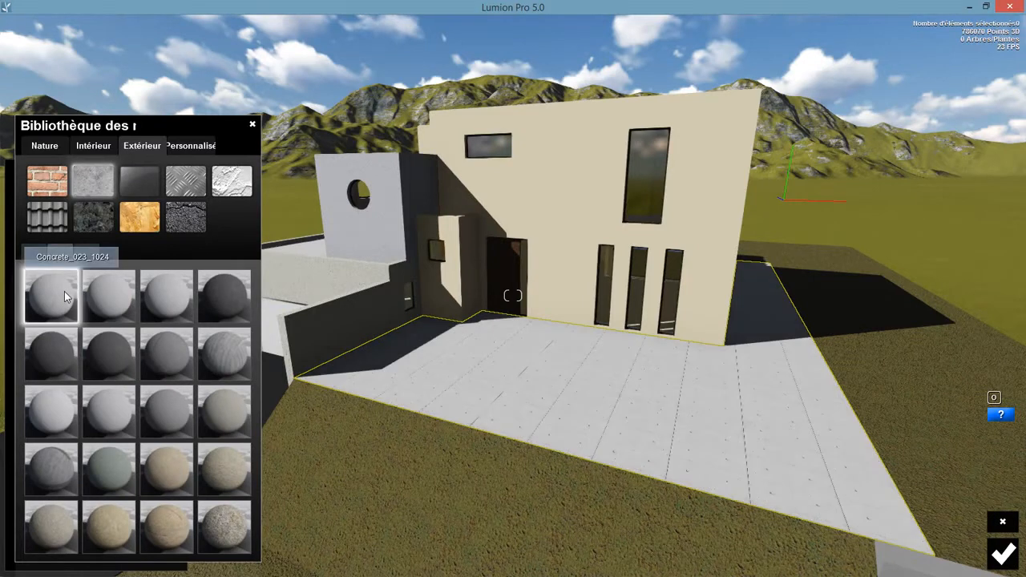
pyautogui.click(169, 355)
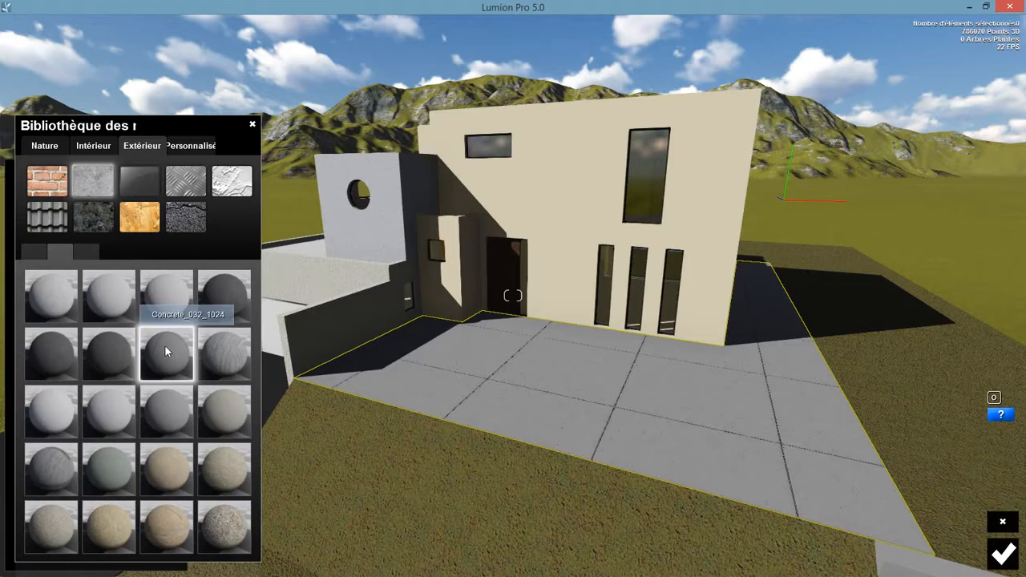
pyautogui.click(164, 344)
pyautogui.moveTo(64, 522); pyautogui.dragTo(117, 525)
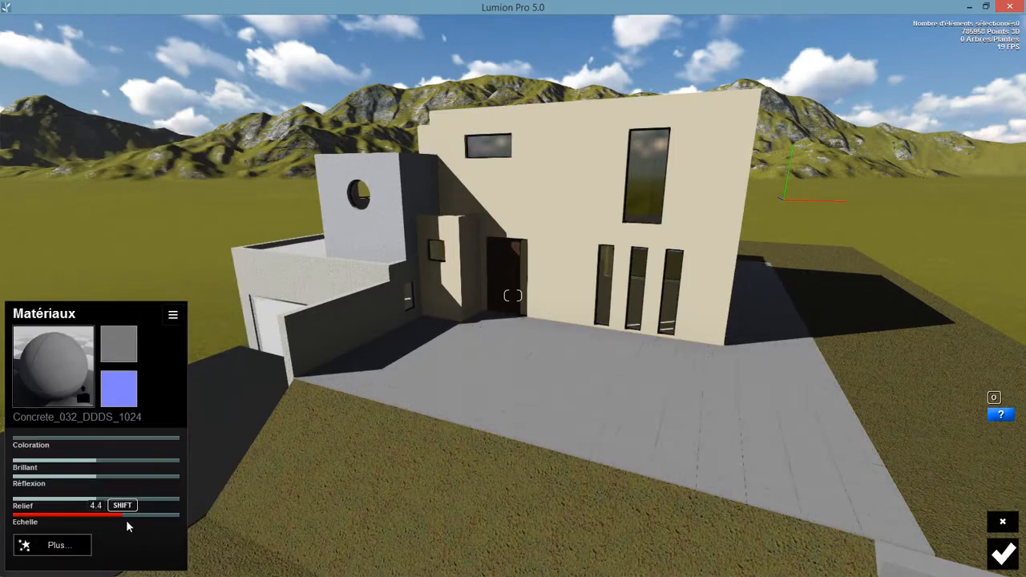
pyautogui.moveTo(127, 525); pyautogui.dragTo(129, 523)
pyautogui.moveTo(496, 343); pyautogui.dragTo(407, 396, button='right')
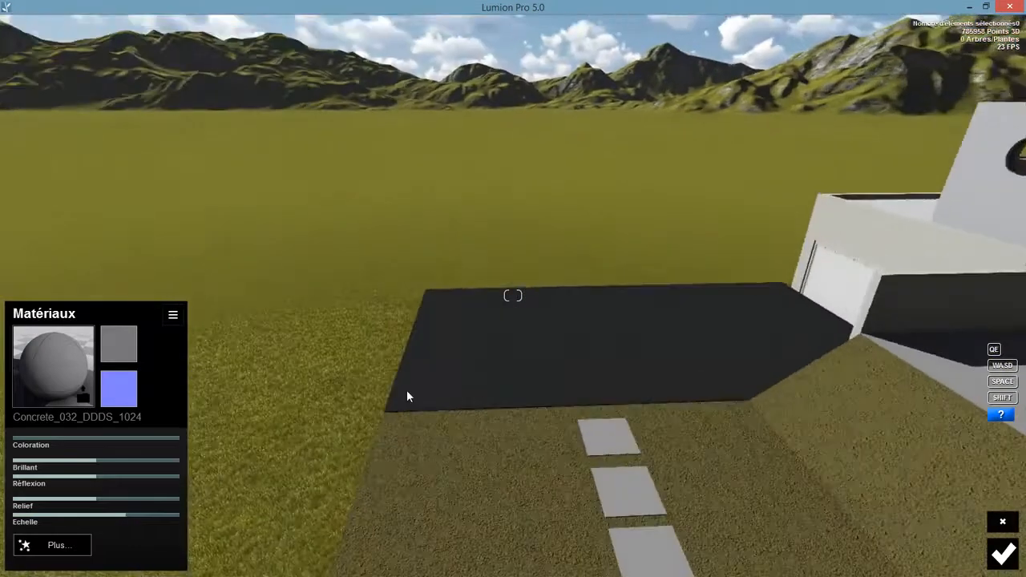
pyautogui.click(1002, 553)
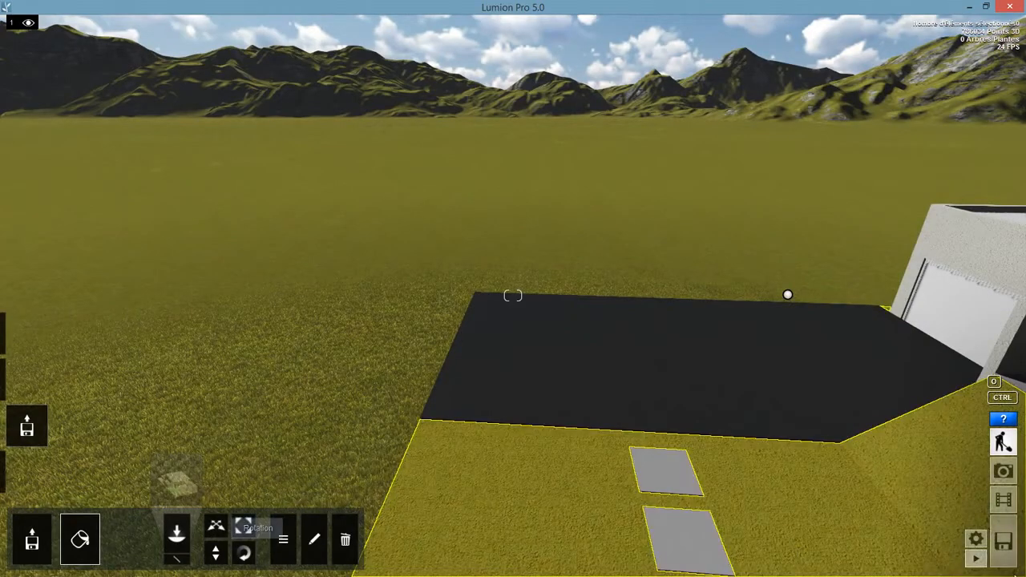
# Step: Save the scene under the name "maison autocad 3d" and return to build mode
pyautogui.click(1002, 541)
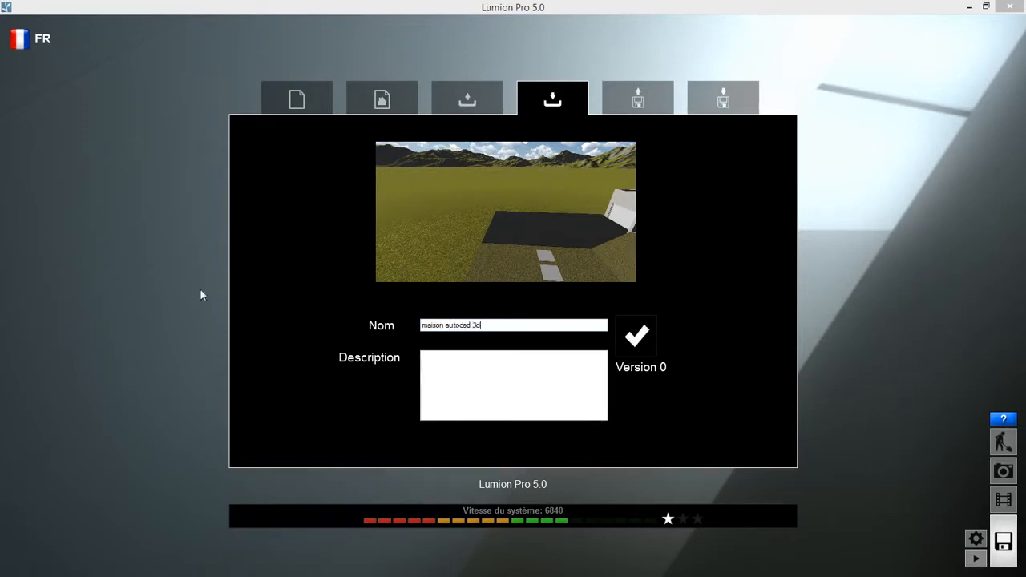
pyautogui.click(648, 342)
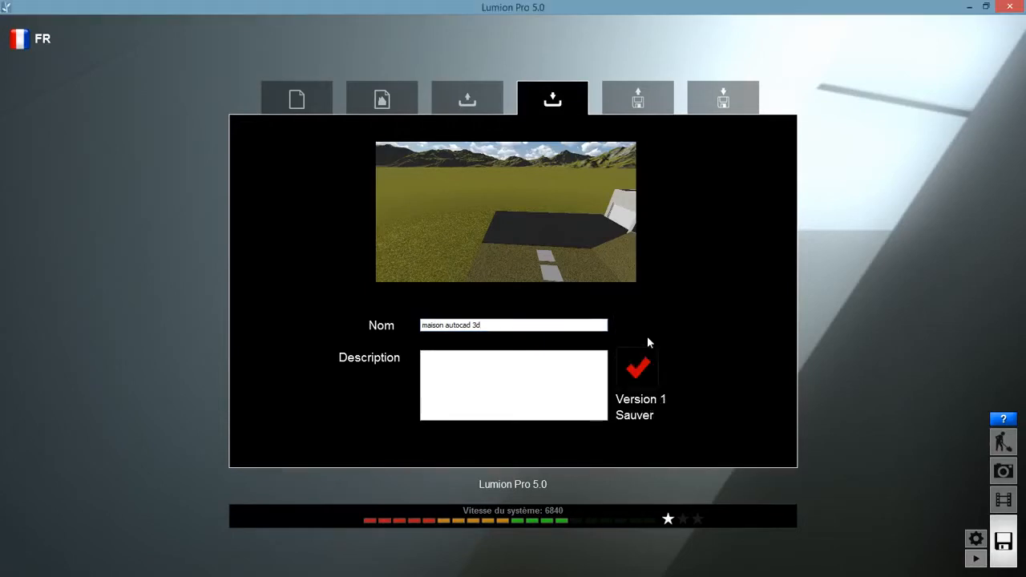
pyautogui.click(1003, 440)
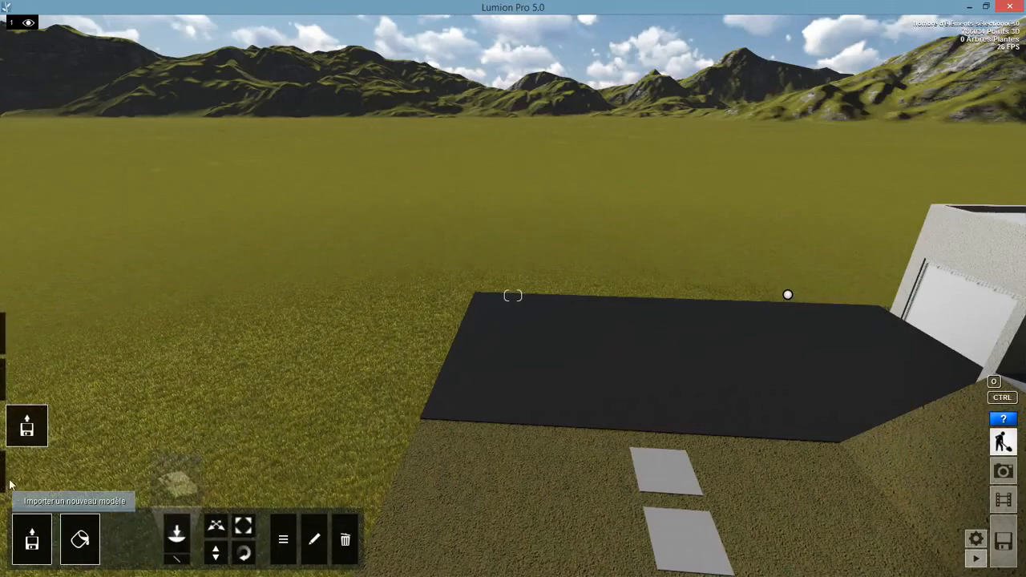
# Step: Choose the white-blossomed tree RedDeliciousApple_RT_Spring from the nature library as the object to place
pyautogui.moveTo(44, 476)
pyautogui.click(26, 425)
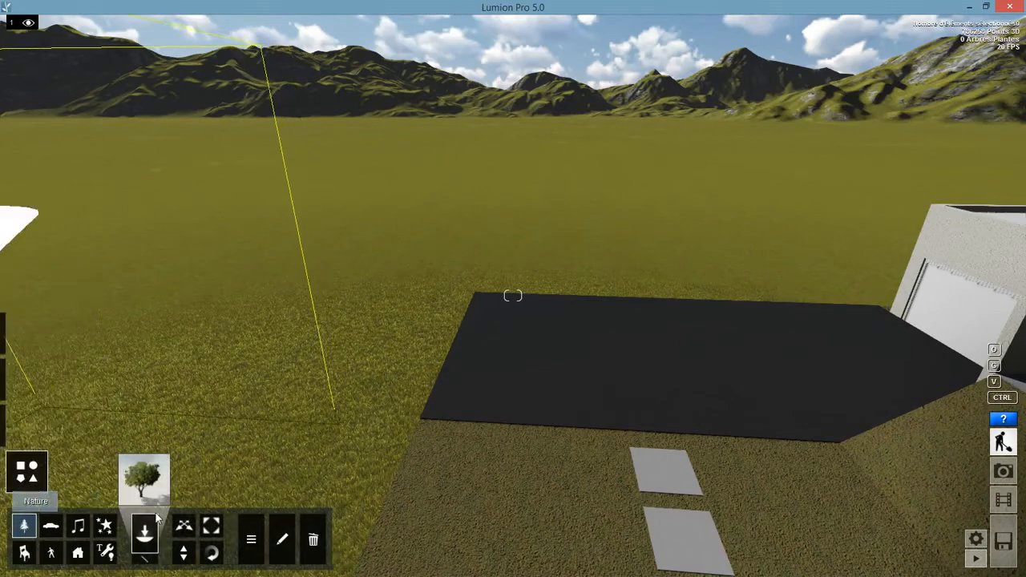
pyautogui.click(191, 436)
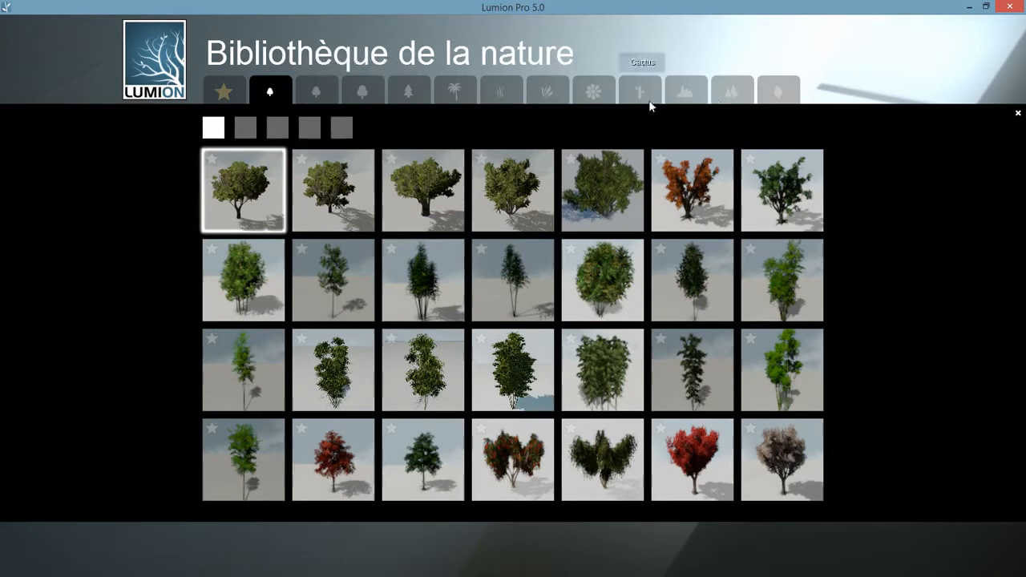
pyautogui.click(284, 132)
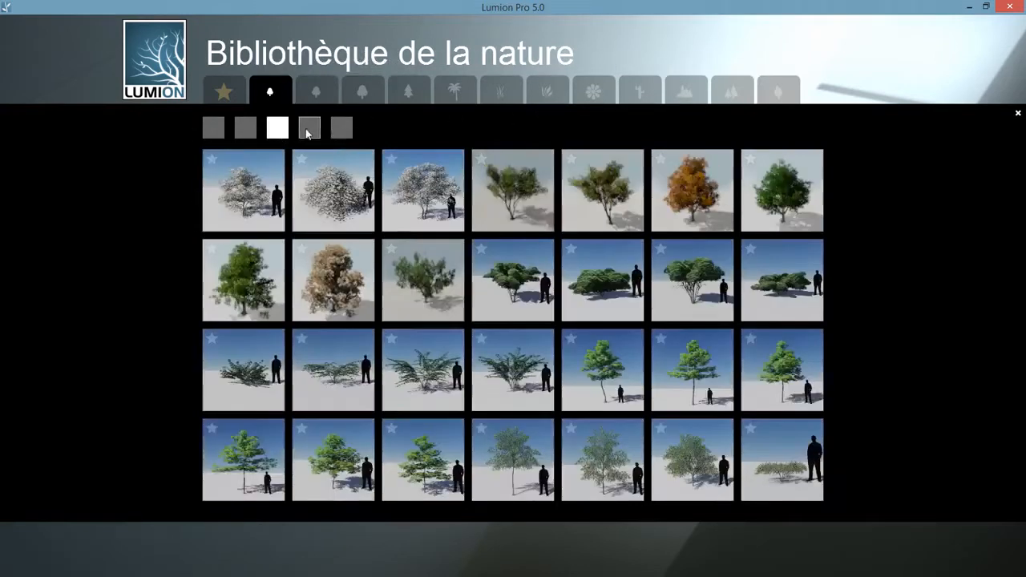
pyautogui.click(311, 132)
pyautogui.click(341, 129)
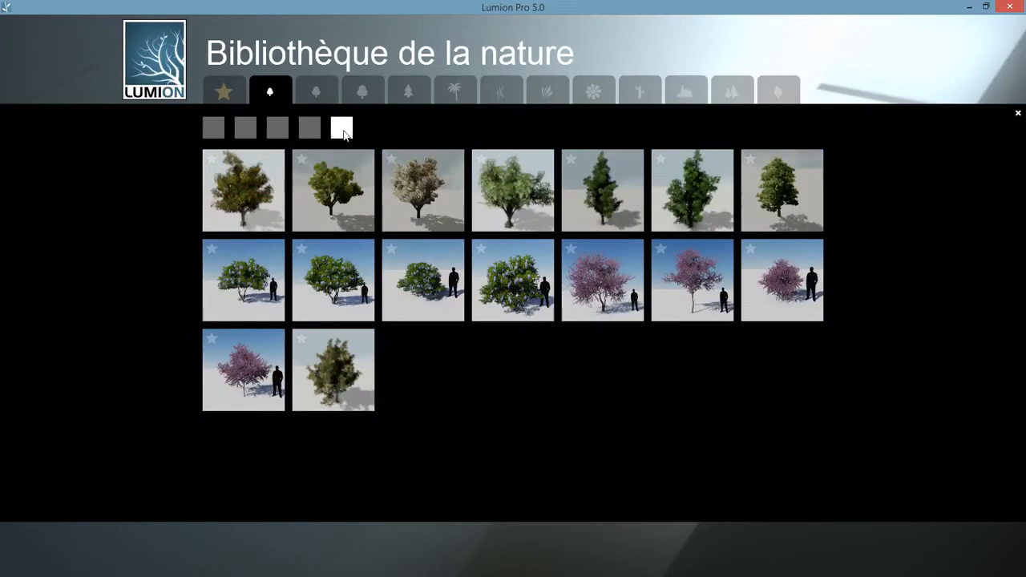
pyautogui.click(423, 190)
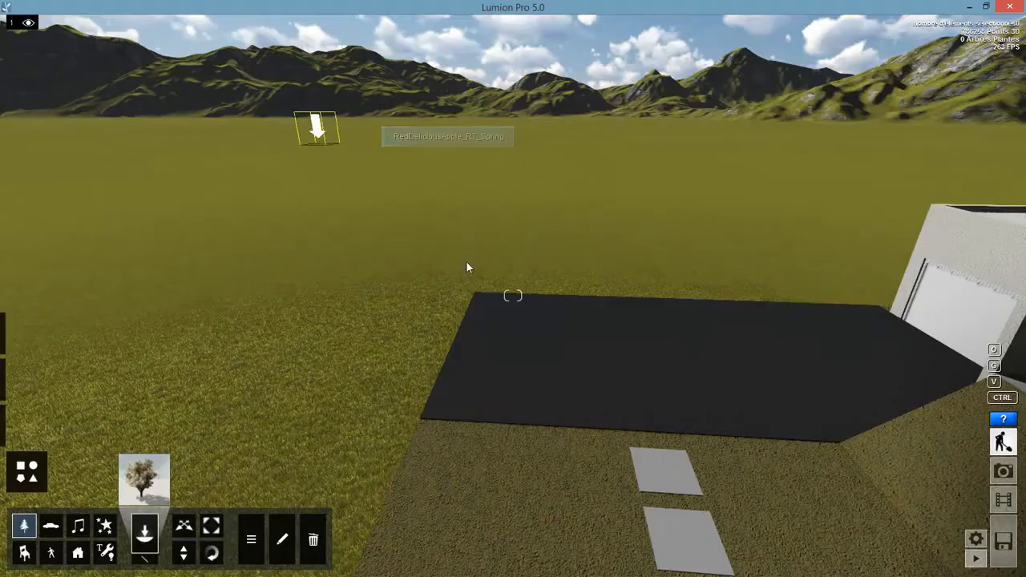
# Step: Mass-place five of the white-blossomed trees along a line about 19.8 m long on the grass beside the garage
pyautogui.moveTo(373, 260); pyautogui.dragTo(481, 160, button='right')
pyautogui.press('w')
pyautogui.press('s')
pyautogui.moveTo(336, 241); pyautogui.dragTo(476, 271, button='right')
pyautogui.press('w')
pyautogui.moveTo(274, 113); pyautogui.dragTo(442, 114, button='right')
pyautogui.moveTo(219, 6); pyautogui.dragTo(627, 246, button='middle')
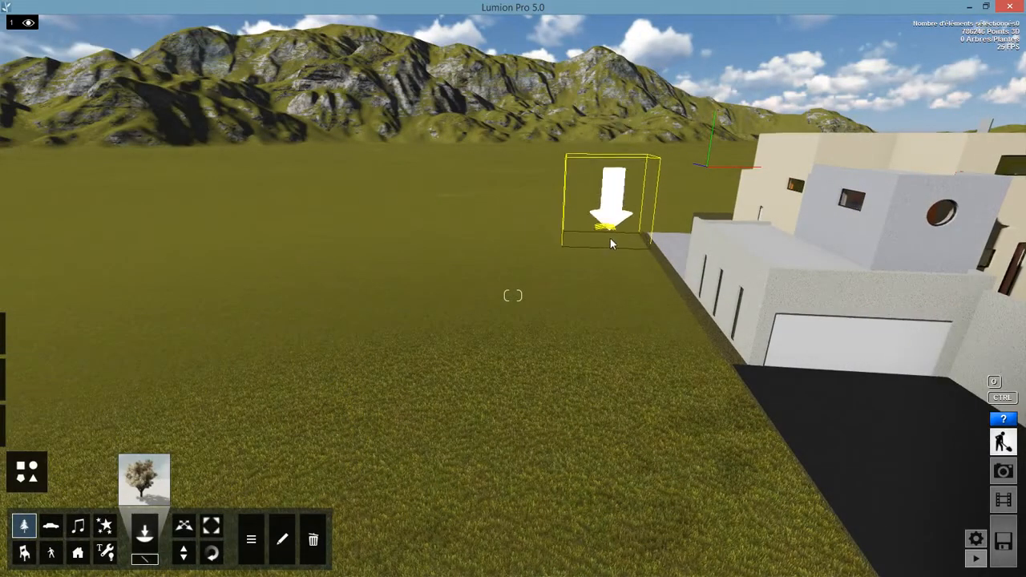
pyautogui.click(610, 239)
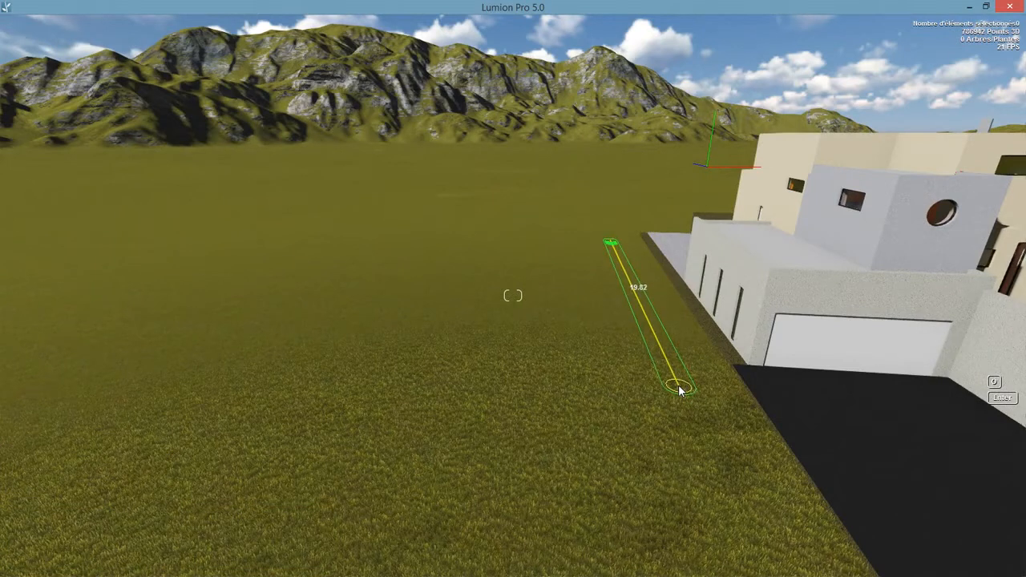
pyautogui.click(678, 390)
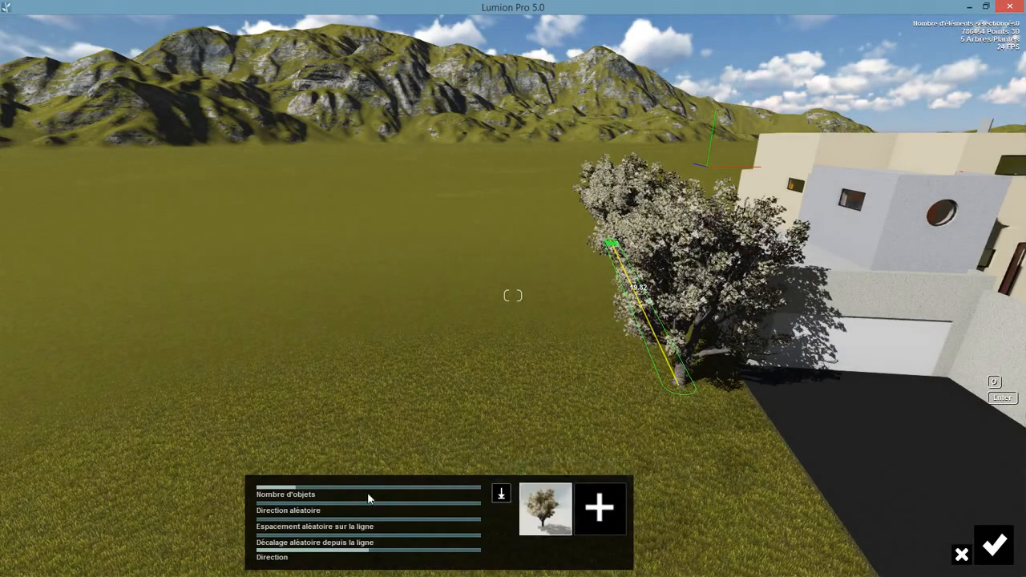
pyautogui.moveTo(513, 295); pyautogui.dragTo(473, 313, button='right')
pyautogui.press('Return')
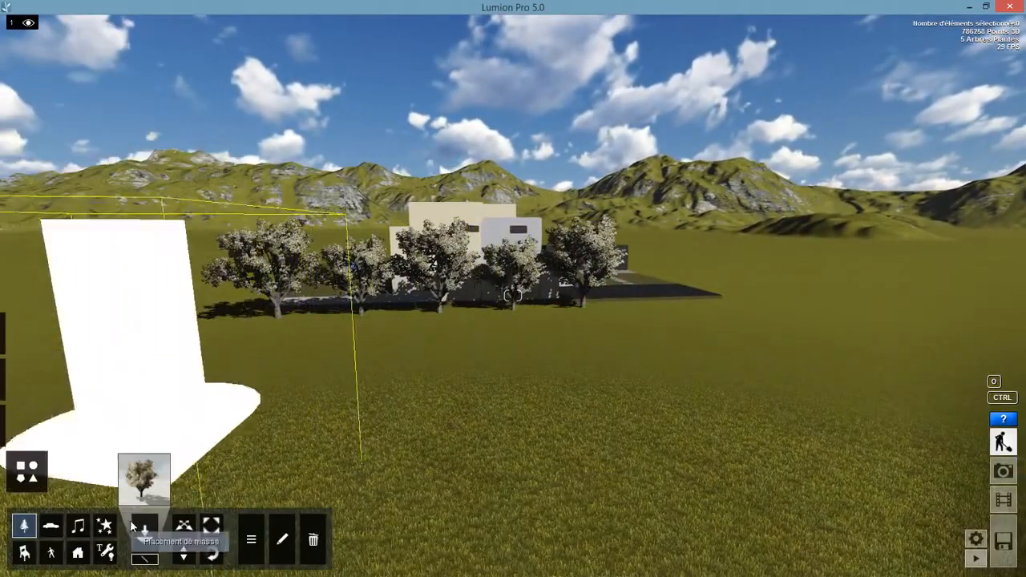
# Step: Move each of the five blossomed trees farther out onto the grass, away from the side of the house
pyautogui.click(183, 535)
pyautogui.moveTo(277, 319); pyautogui.dragTo(273, 339)
pyautogui.moveTo(361, 319); pyautogui.dragTo(364, 335)
pyautogui.moveTo(438, 328); pyautogui.dragTo(437, 339)
pyautogui.moveTo(517, 310); pyautogui.dragTo(521, 332)
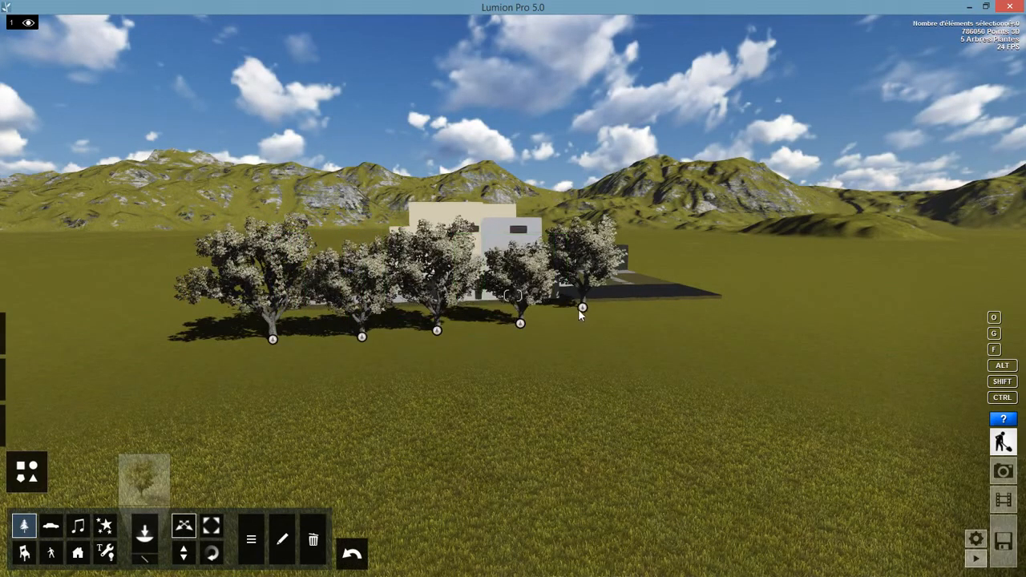
pyautogui.moveTo(585, 309); pyautogui.dragTo(597, 320)
# Step: Activate layer 2, name it "autres" and hide layer 1
pyautogui.moveTo(522, 319); pyautogui.dragTo(489, 322, button='right')
pyautogui.moveTo(27, 423)
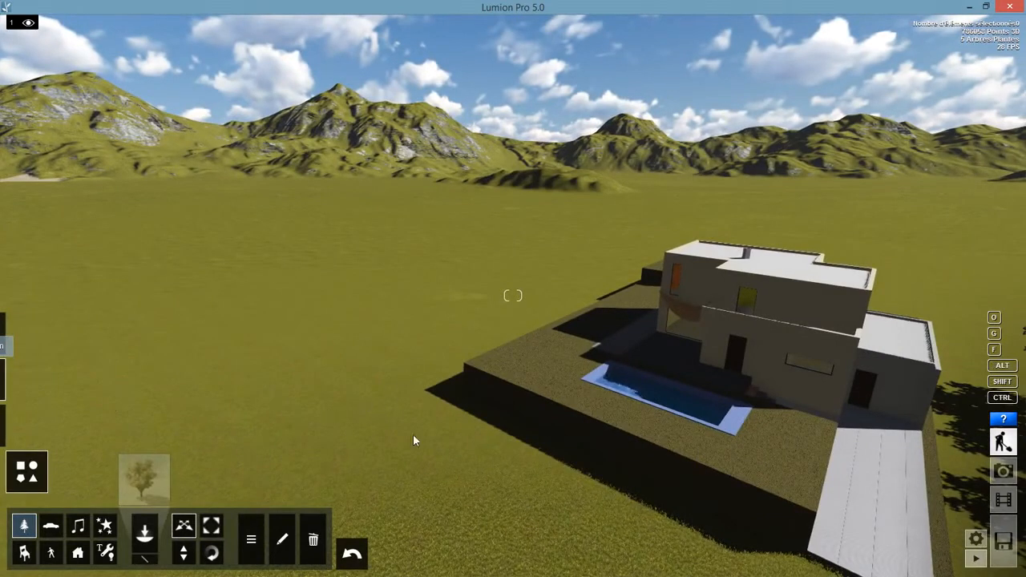
pyautogui.moveTo(215, 154); pyautogui.dragTo(357, 317, button='right')
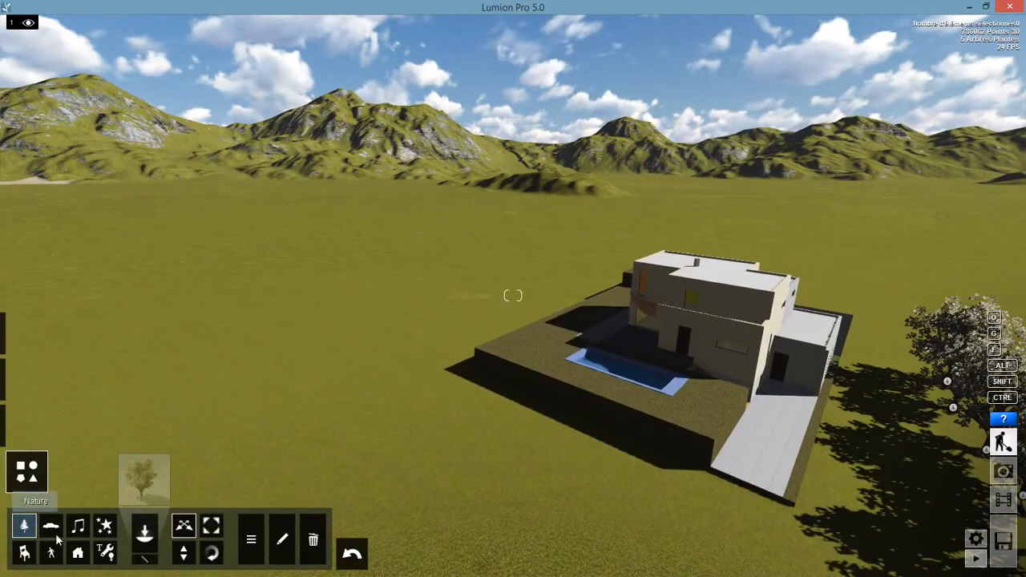
pyautogui.moveTo(28, 24)
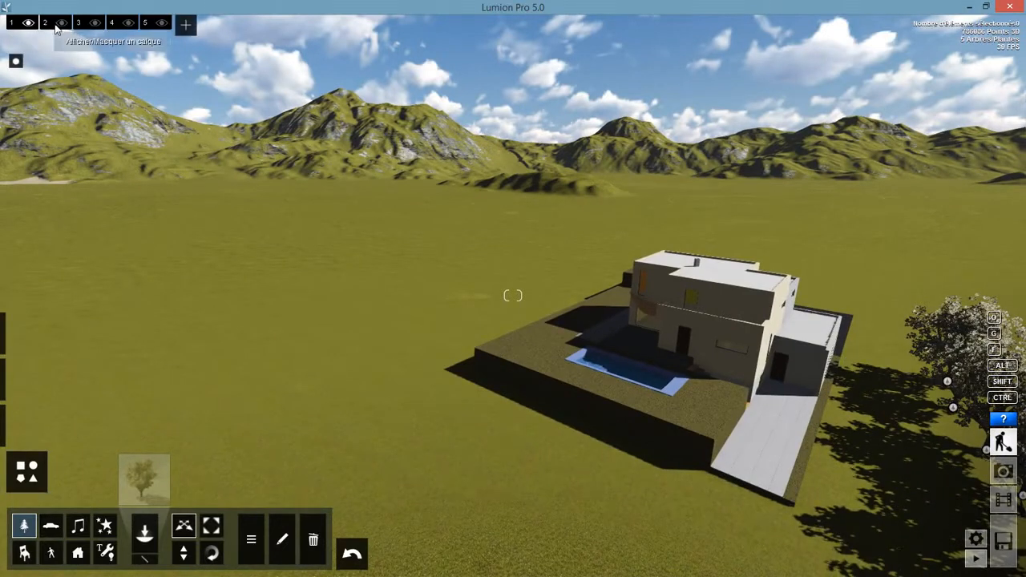
pyautogui.click(48, 26)
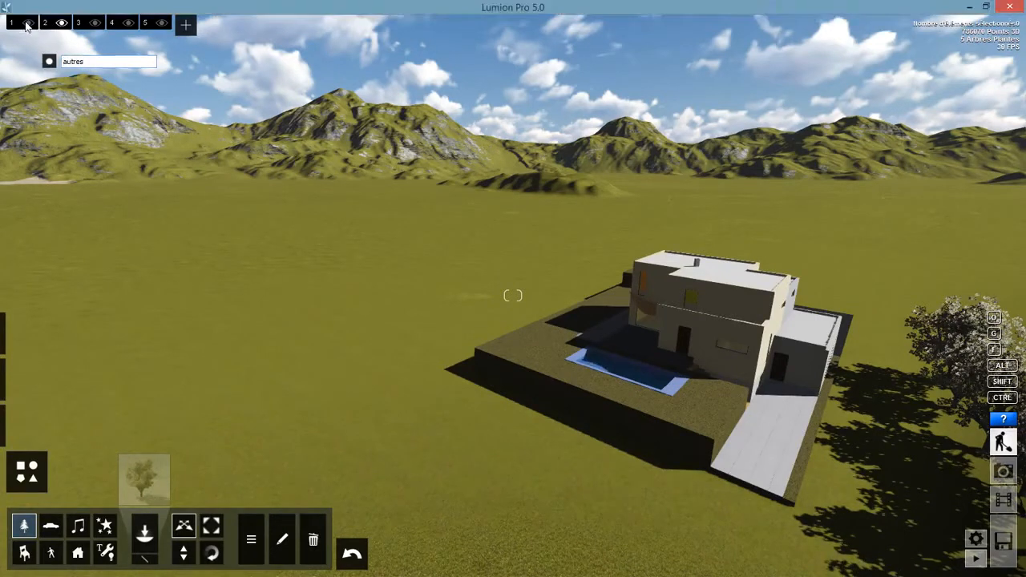
pyautogui.click(28, 23)
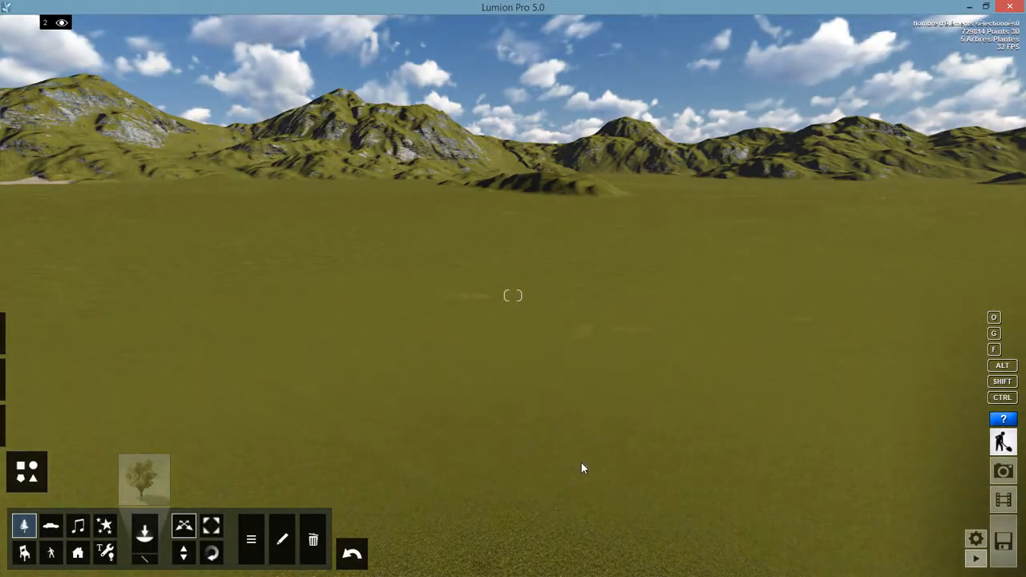
# Step: Choose a green leafy tree from the nature library and place one on the open grass
pyautogui.click(143, 478)
pyautogui.click(336, 202)
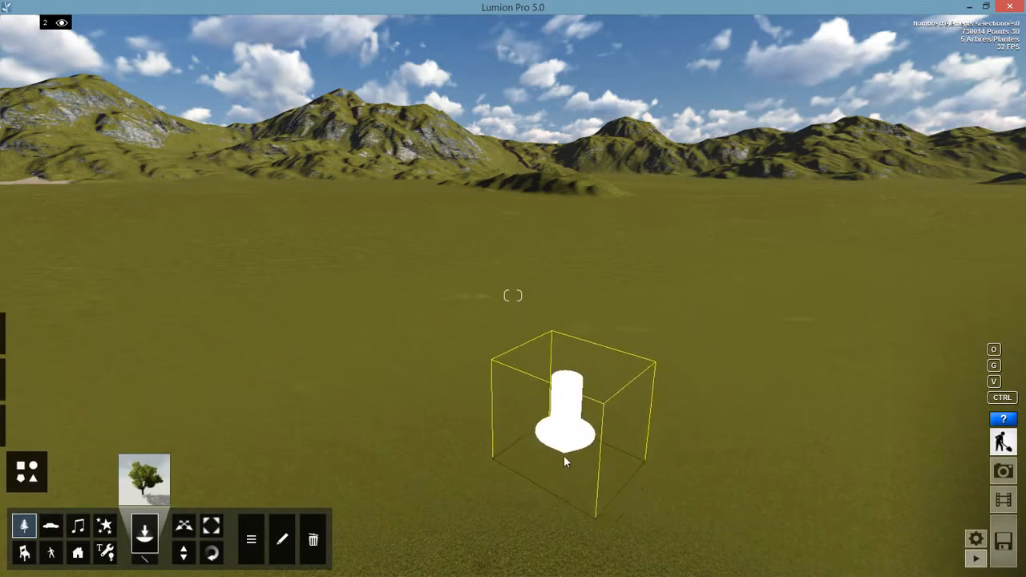
pyautogui.click(563, 455)
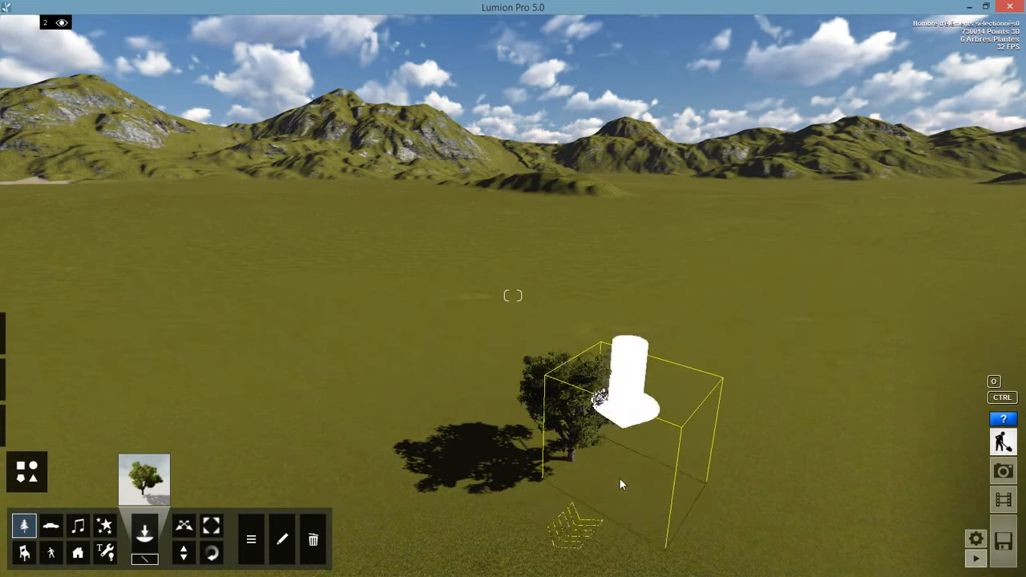
# Step: Mass-place five trees in a line beside the single tree, mixing the white-blossomed and green species, and accept the placement
pyautogui.click(619, 479)
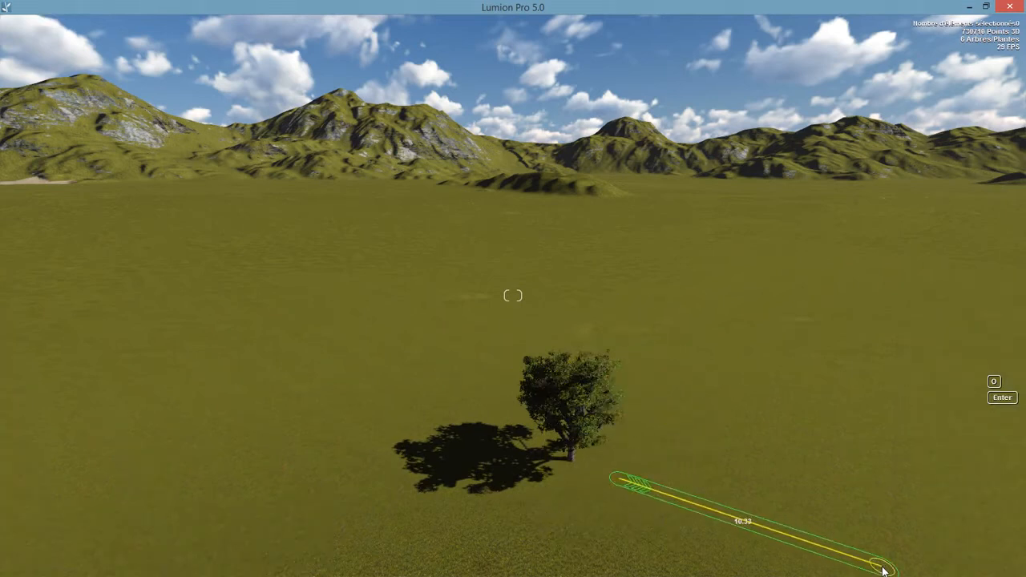
pyautogui.scroll(2, 881, 569)
pyautogui.click(916, 549)
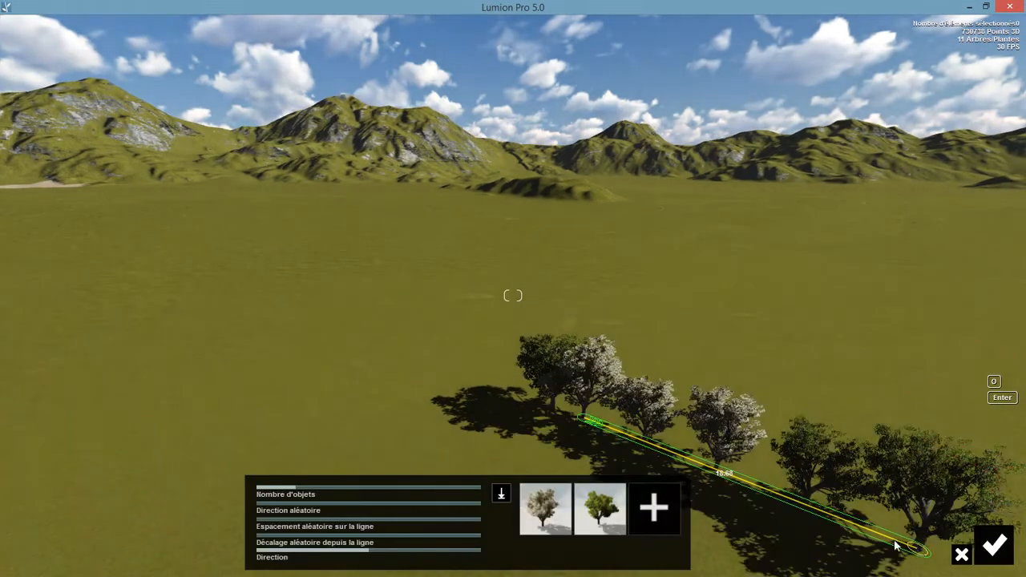
pyautogui.click(994, 545)
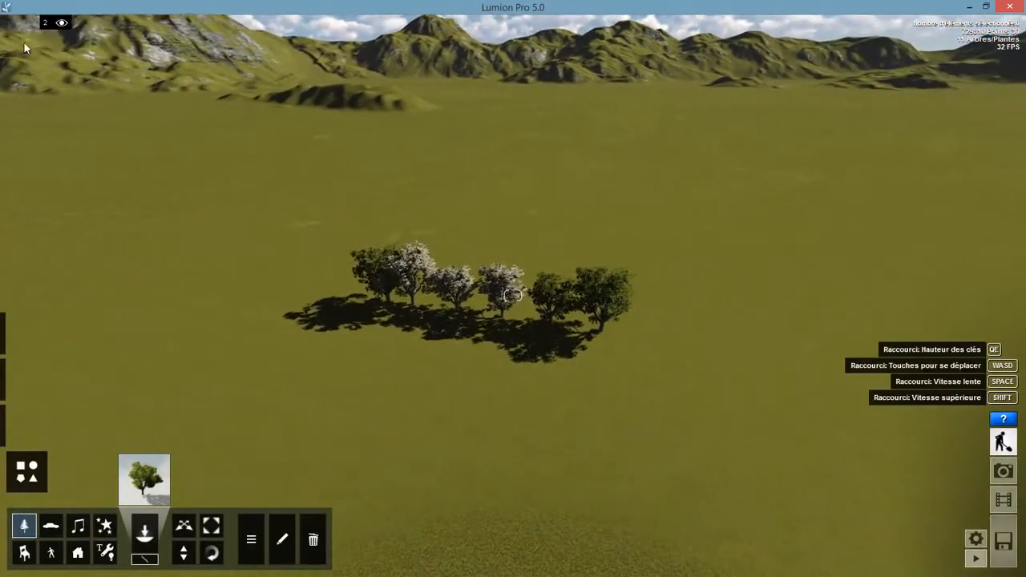
# Step: Show layer 1 again and move the six new trees closer to the pool-side edge of the house plot
pyautogui.click(30, 26)
pyautogui.scroll(3, 405, 261)
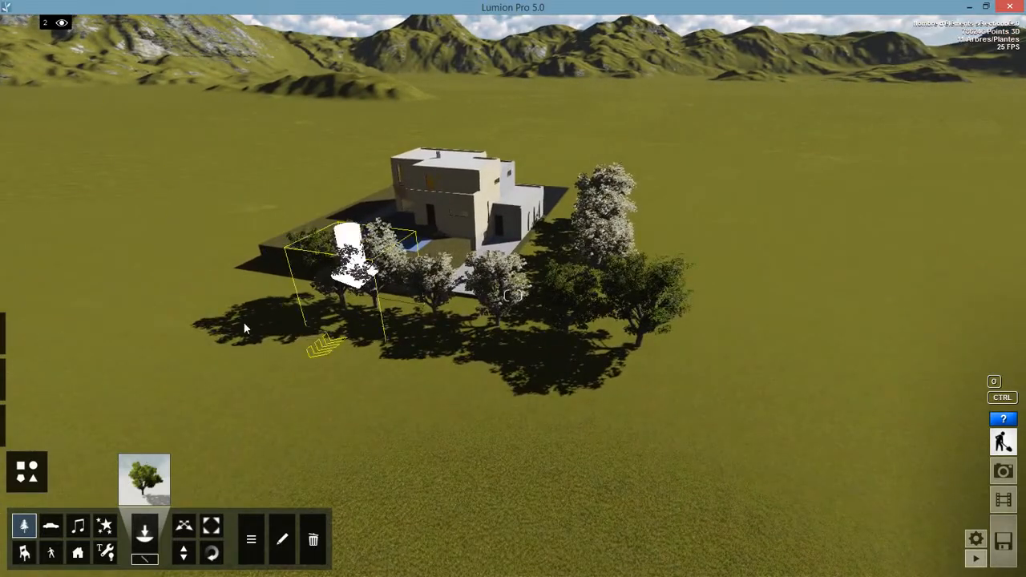
pyautogui.click(184, 525)
pyautogui.moveTo(342, 304); pyautogui.dragTo(273, 274)
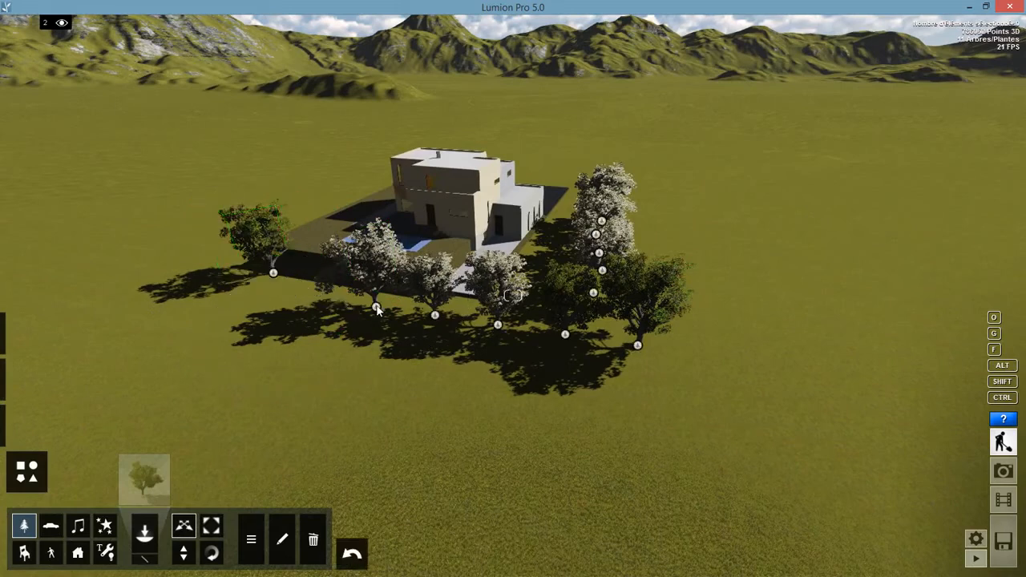
pyautogui.moveTo(376, 307); pyautogui.dragTo(302, 282)
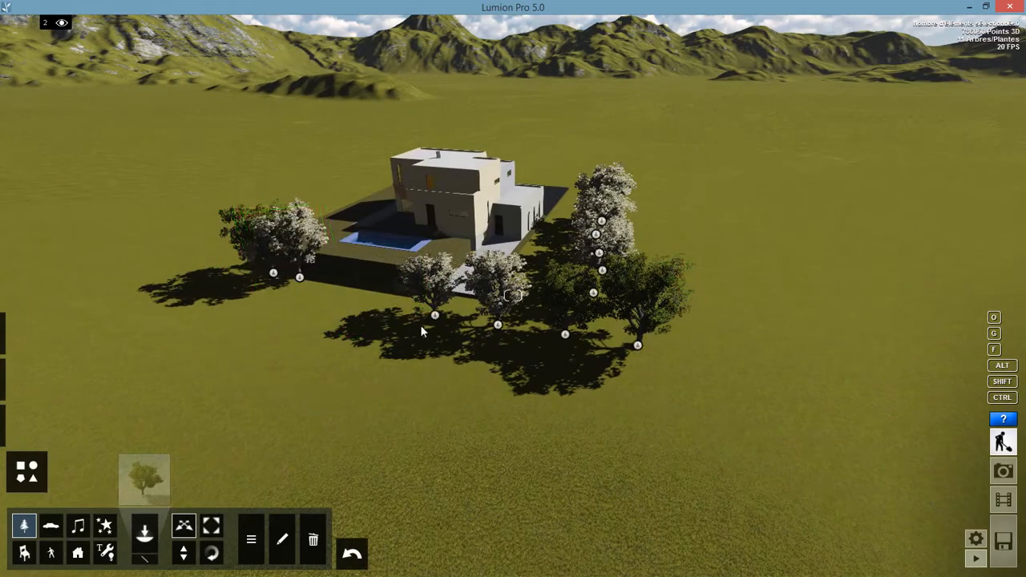
pyautogui.moveTo(434, 315); pyautogui.dragTo(335, 210)
pyautogui.moveTo(497, 324); pyautogui.dragTo(336, 282)
pyautogui.moveTo(565, 342); pyautogui.dragTo(375, 290)
pyautogui.moveTo(638, 351); pyautogui.dragTo(435, 317)
# Step: Duplicate the apple tree nearest the paved path onto the grass on the path's other side
pyautogui.press('w')
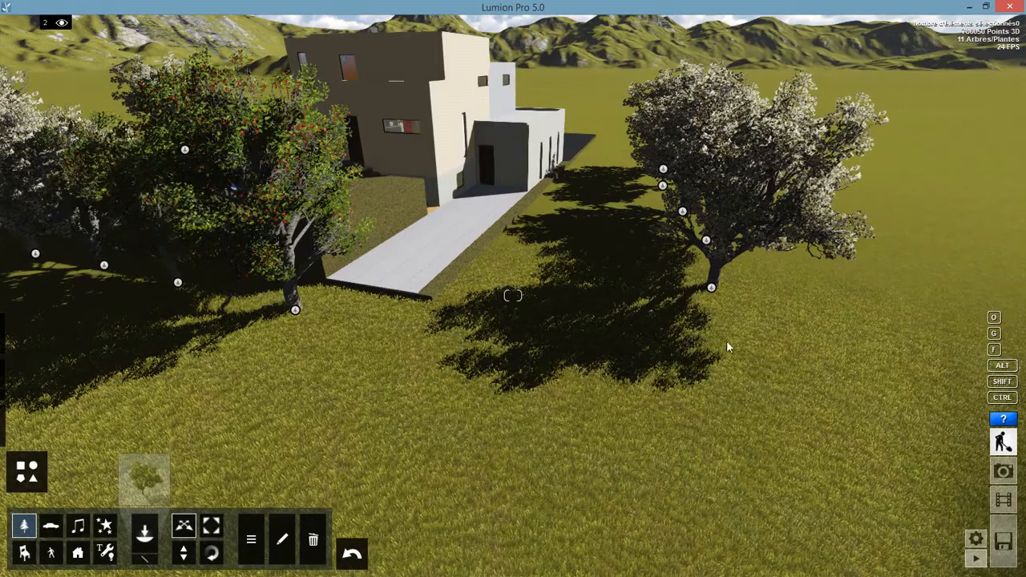
pyautogui.keyDown('alt'); pyautogui.moveTo(297, 313); pyautogui.dragTo(535, 349); pyautogui.keyUp('alt')
# Step: Choose the freestanding basketball hoop from the exterior library and place it at the outer end of the paved path
pyautogui.moveTo(511, 336); pyautogui.dragTo(481, 328, button='right')
pyautogui.press('w')
pyautogui.press('w')
pyautogui.moveTo(513, 296); pyautogui.dragTo(533, 255, button='right')
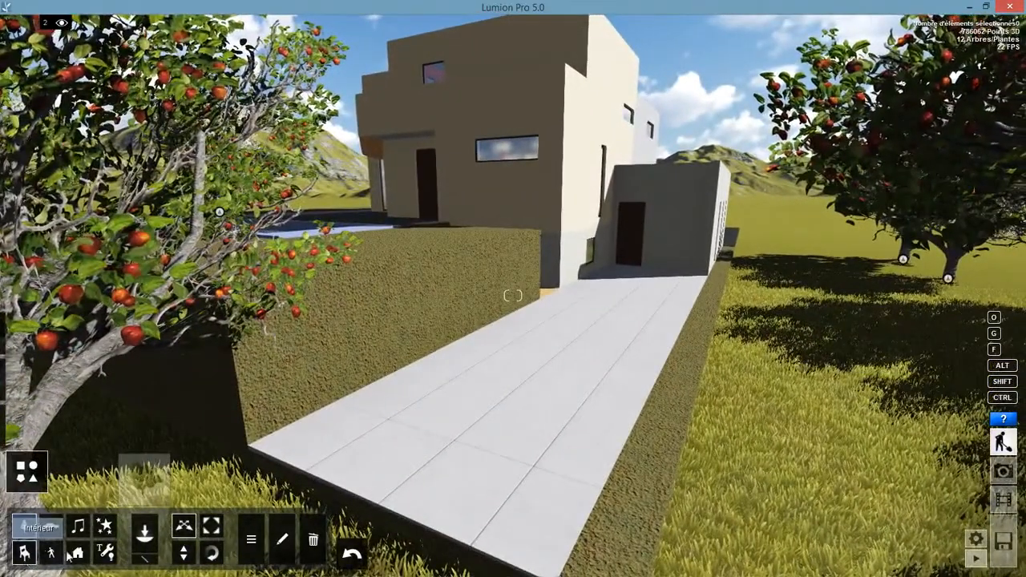
pyautogui.click(77, 552)
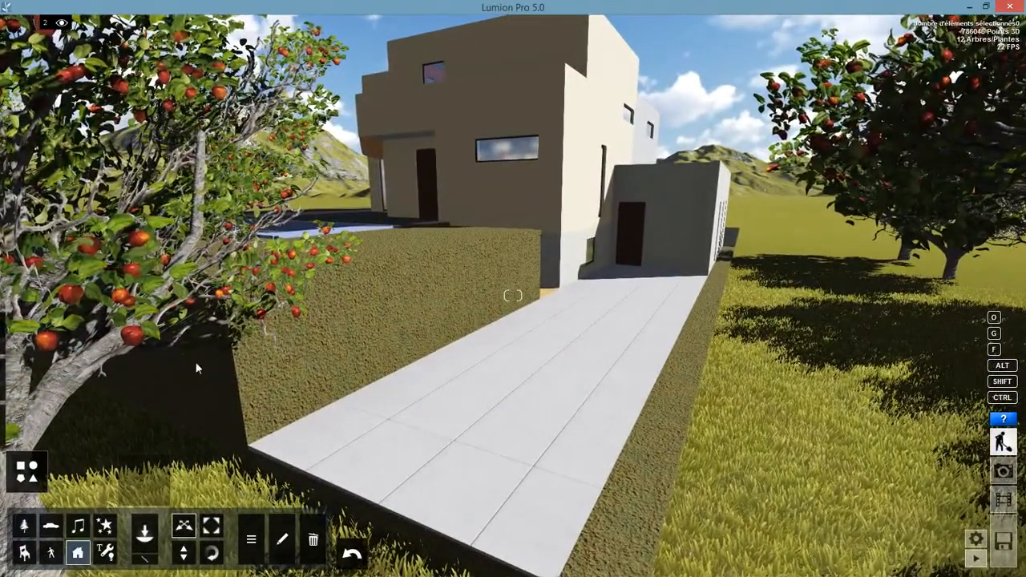
pyautogui.click(144, 480)
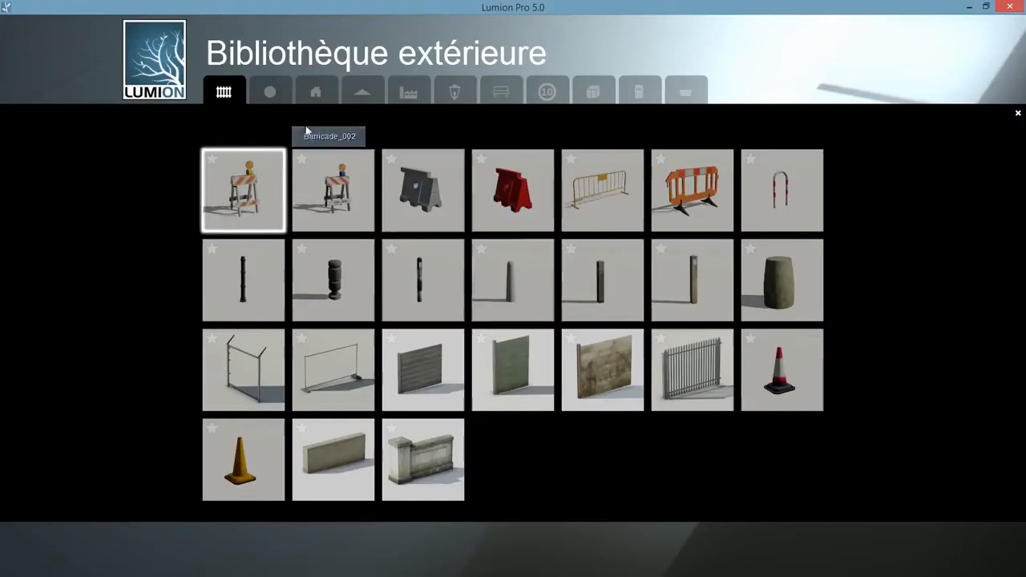
pyautogui.click(273, 93)
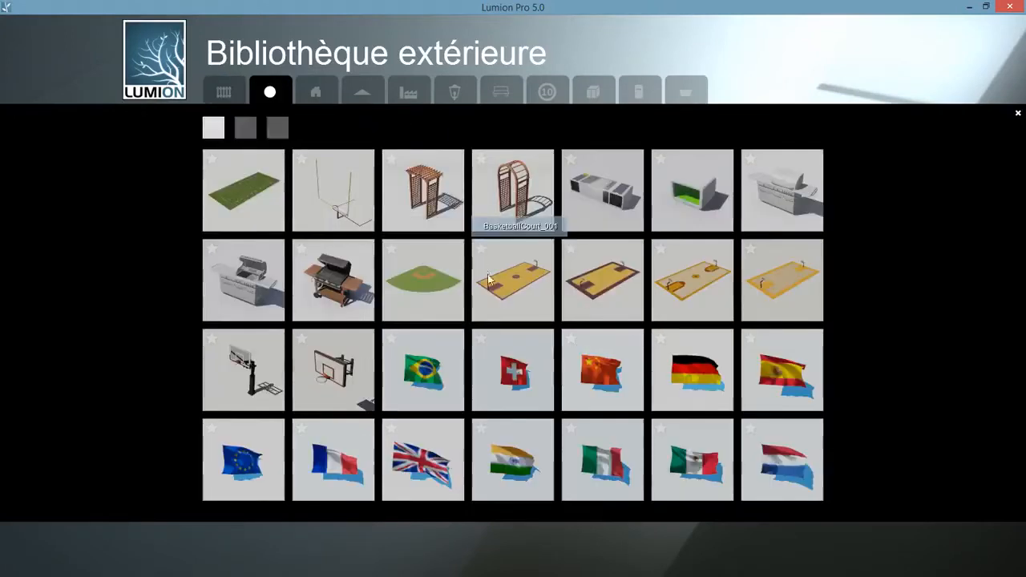
pyautogui.click(250, 130)
pyautogui.click(277, 130)
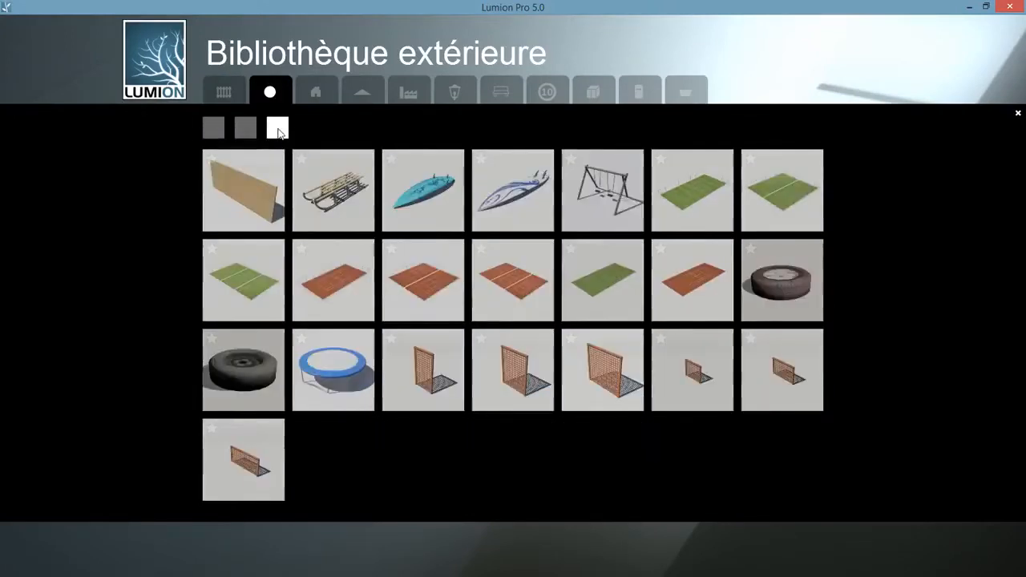
pyautogui.click(215, 127)
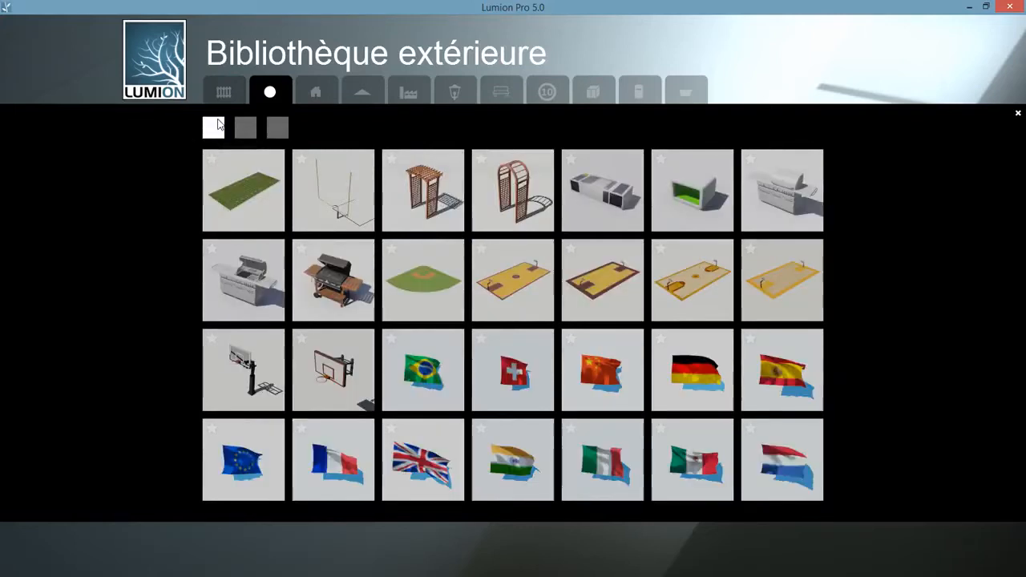
pyautogui.click(281, 376)
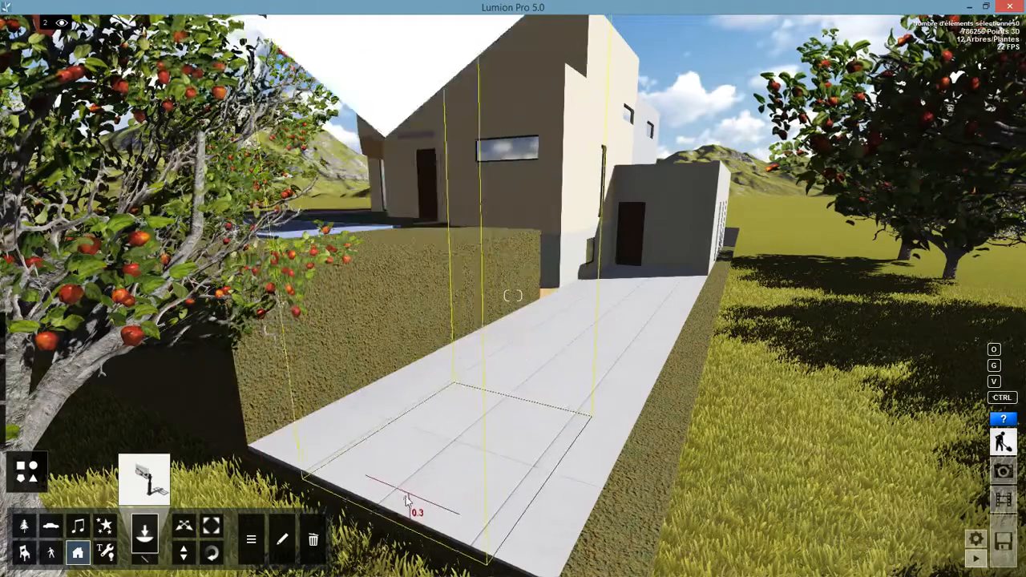
pyautogui.click(405, 483)
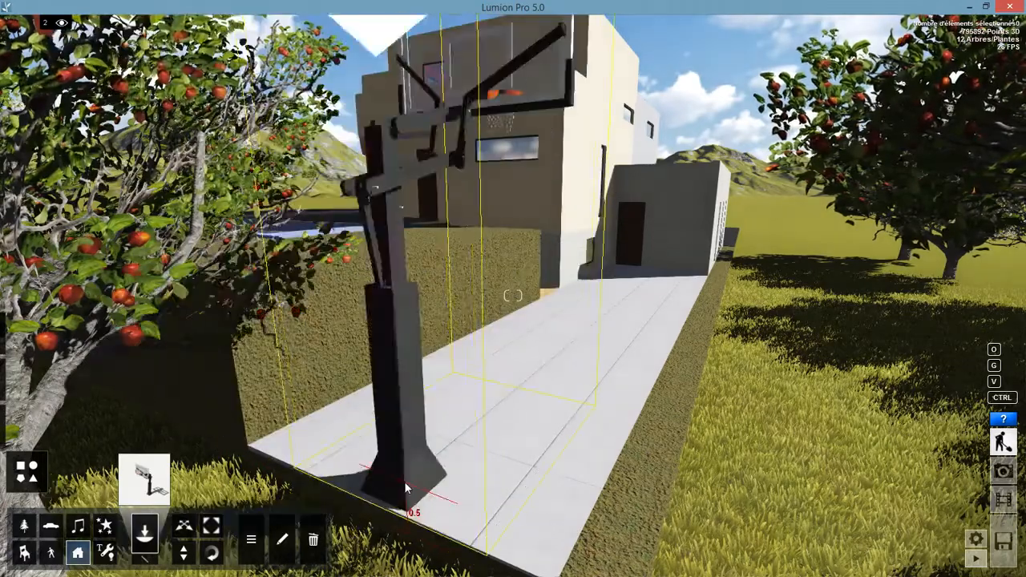
pyautogui.press('s')
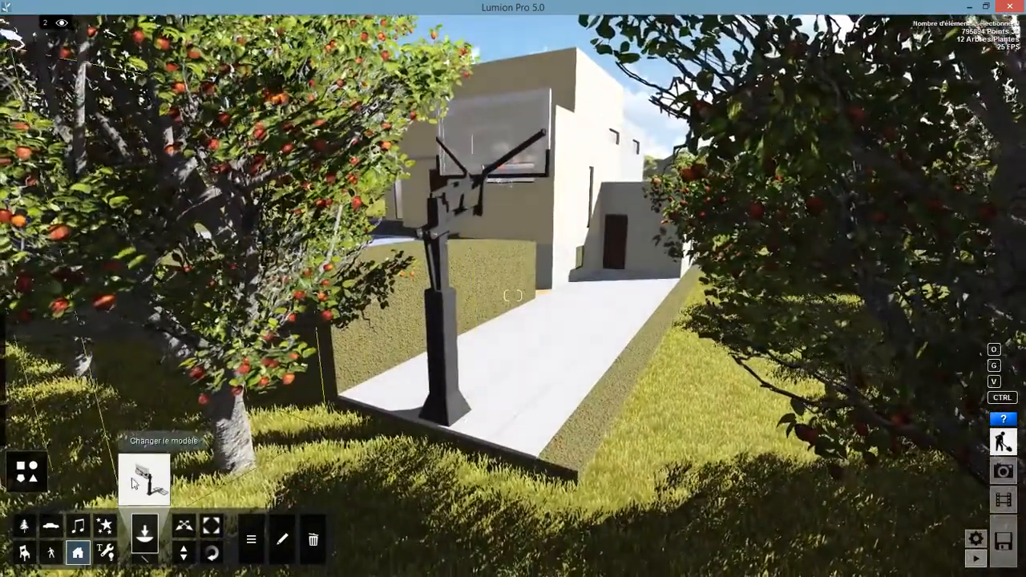
pyautogui.click(134, 483)
pyautogui.click(277, 128)
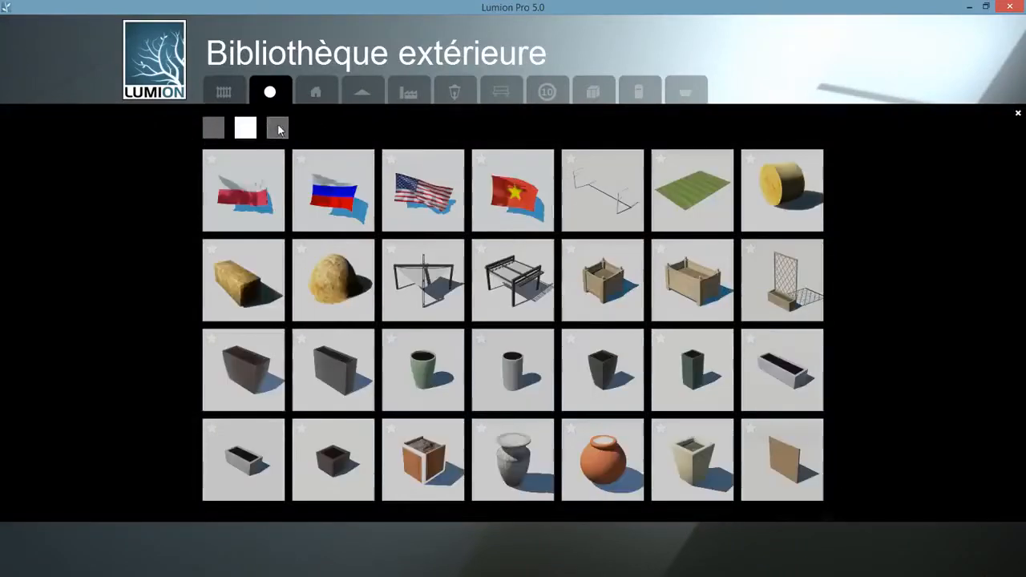
pyautogui.click(277, 128)
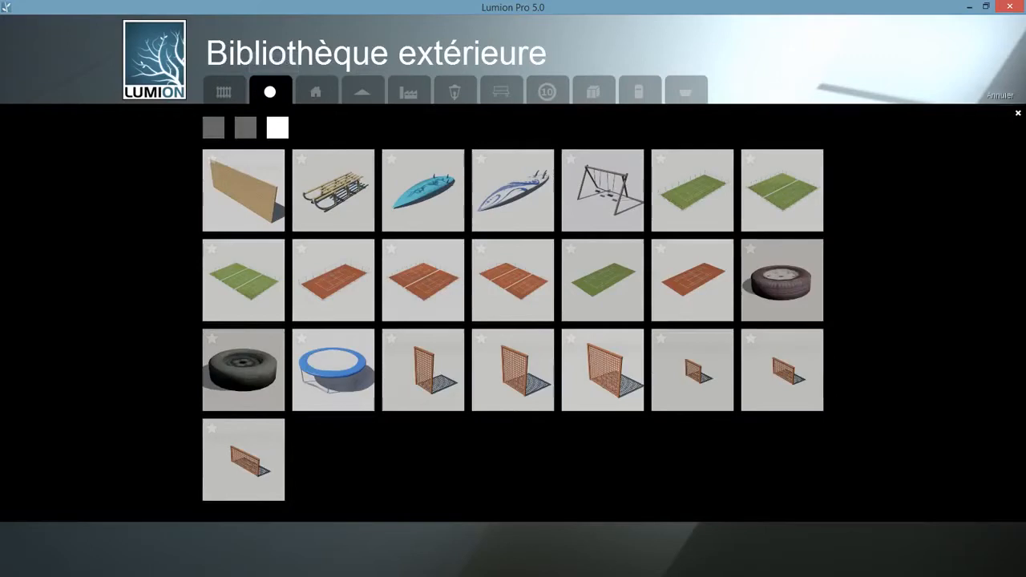
pyautogui.click(1018, 114)
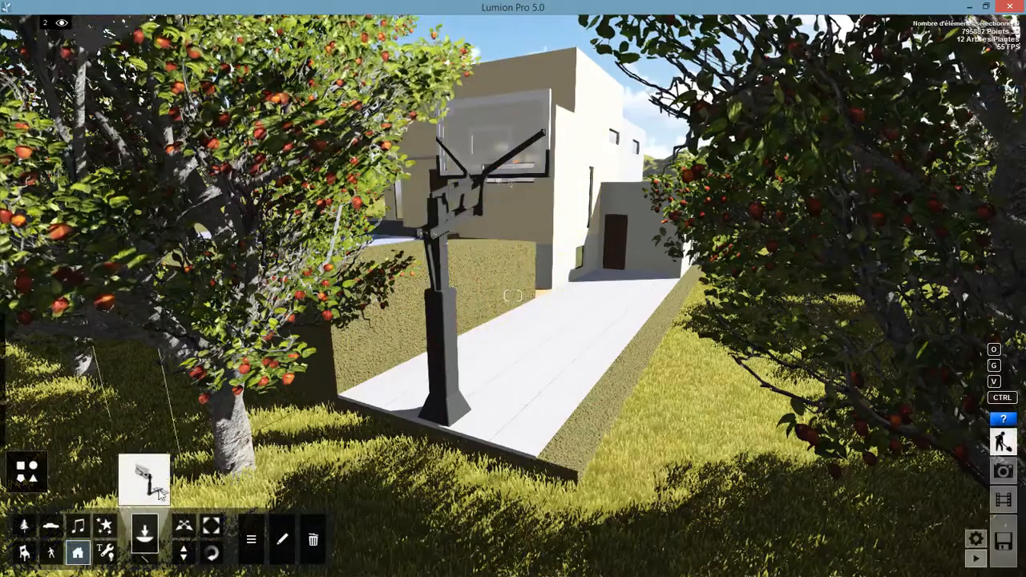
# Step: Choose the orange basketball from the interior library and place it on the paved path near the hoop
pyautogui.click(30, 553)
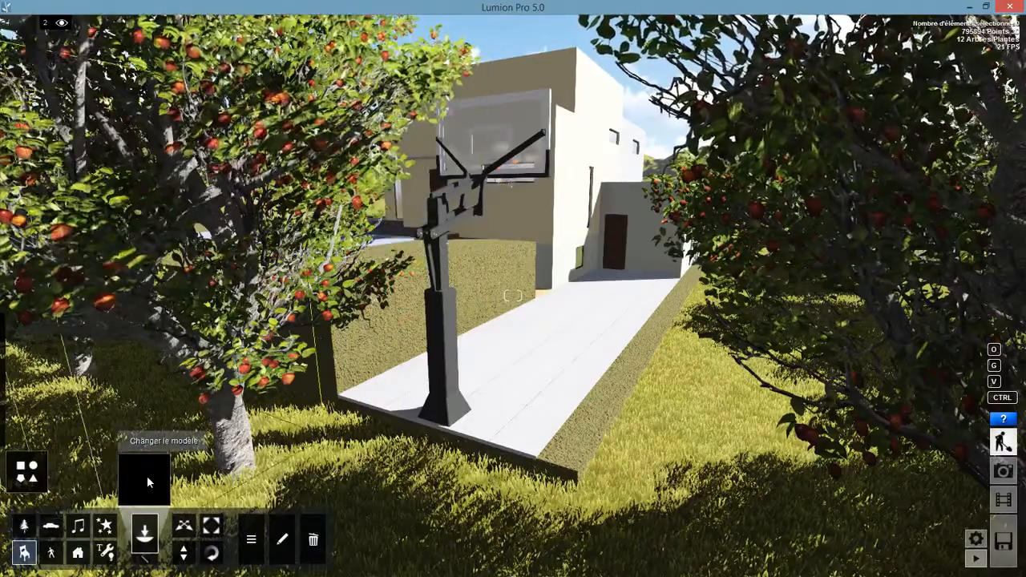
pyautogui.click(145, 478)
pyautogui.click(518, 207)
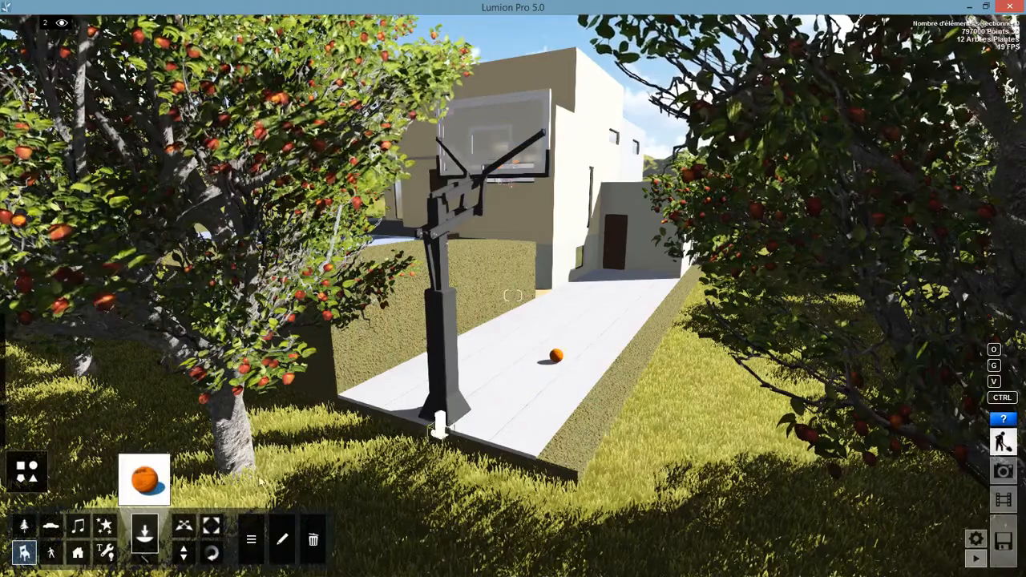
# Step: Choose the man in the red basketball outfit from the characters library and place him on the paved path near the ball
pyautogui.click(50, 553)
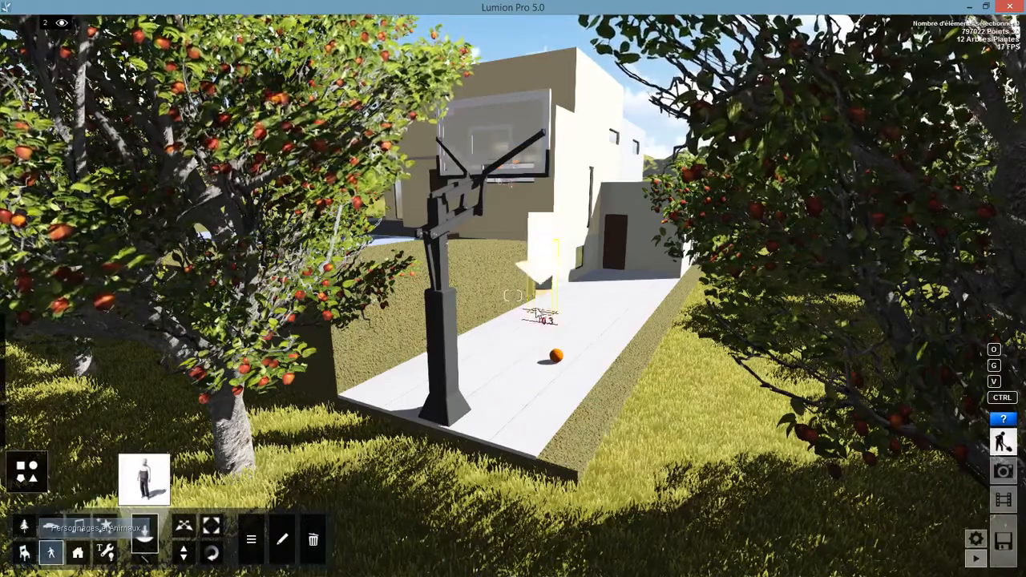
pyautogui.click(144, 478)
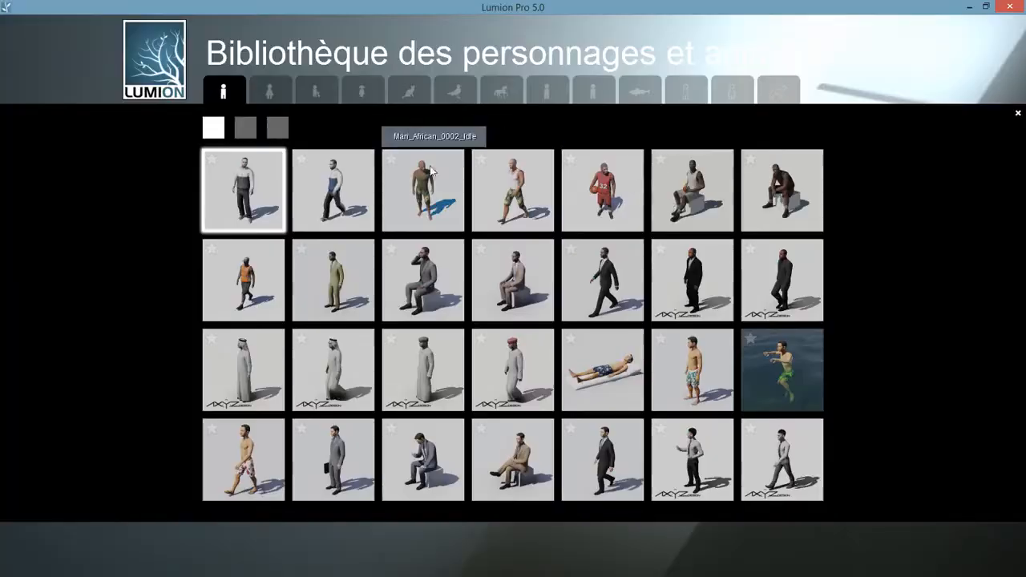
pyautogui.click(602, 190)
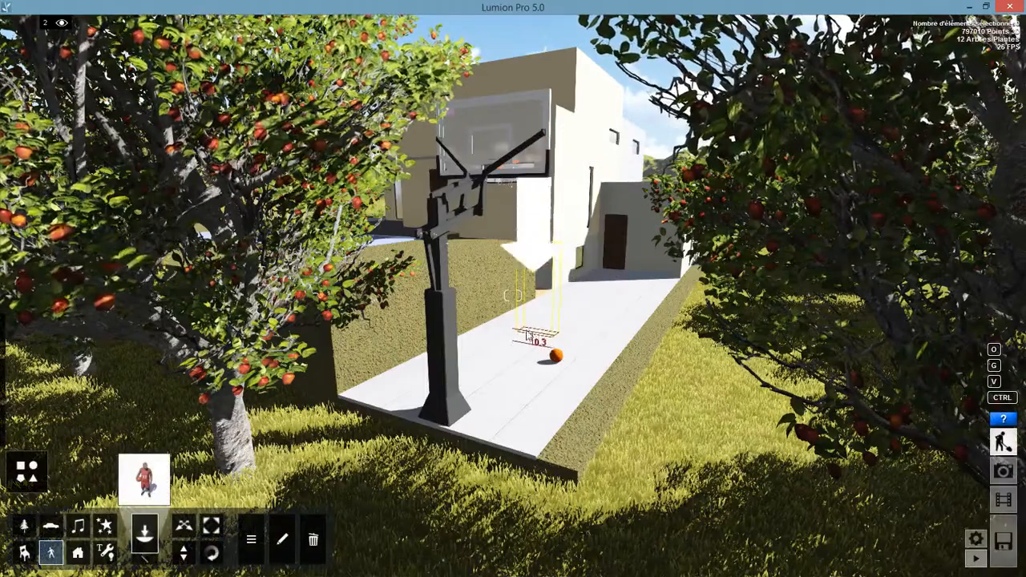
pyautogui.click(530, 332)
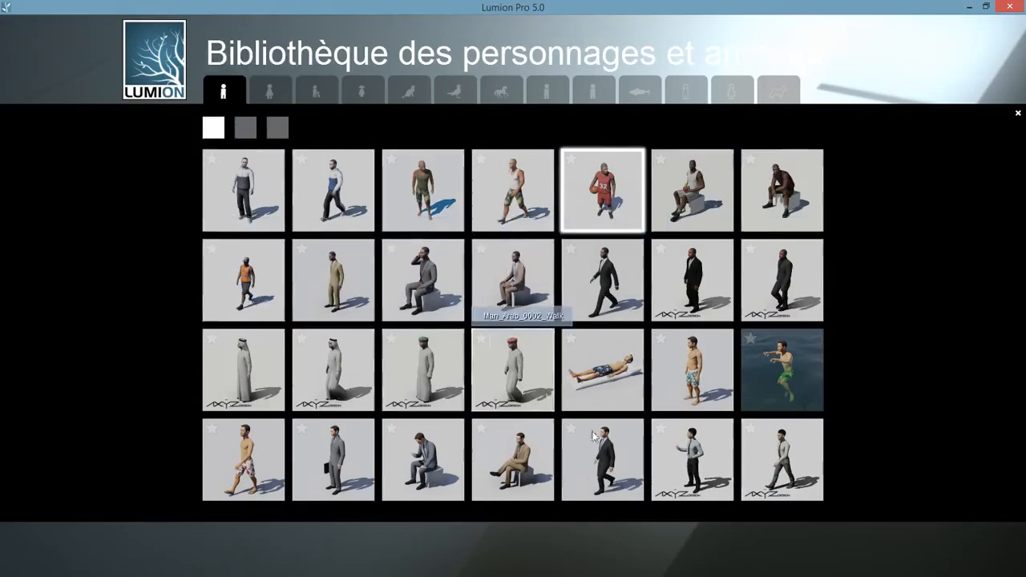
# Step: Place the reclining man in swimwear from the men's characters on the tiled end of the pool and rotate him to sit along the tiles
pyautogui.click(250, 129)
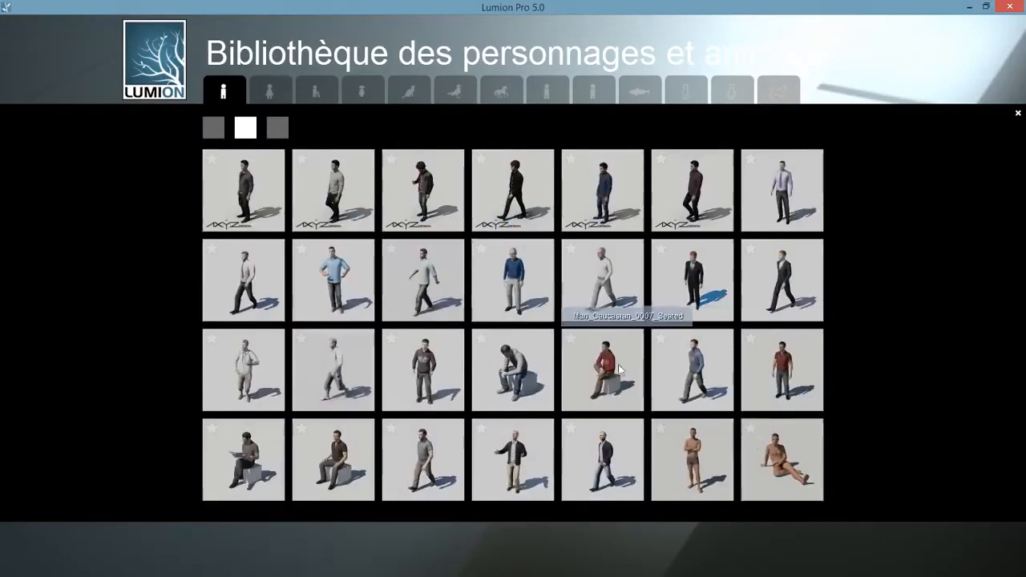
pyautogui.click(782, 454)
pyautogui.press('w')
pyautogui.press('s')
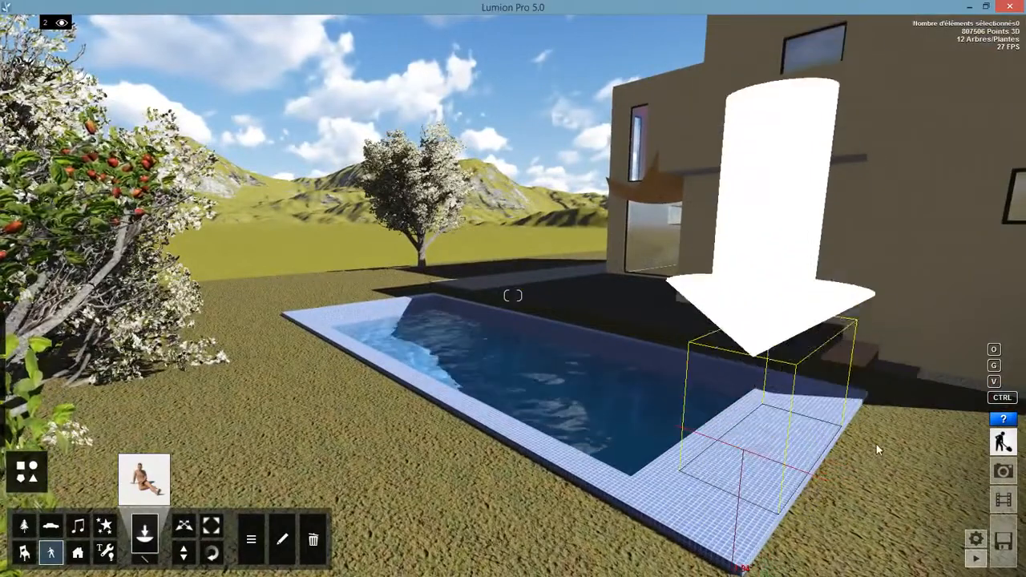
pyautogui.click(744, 456)
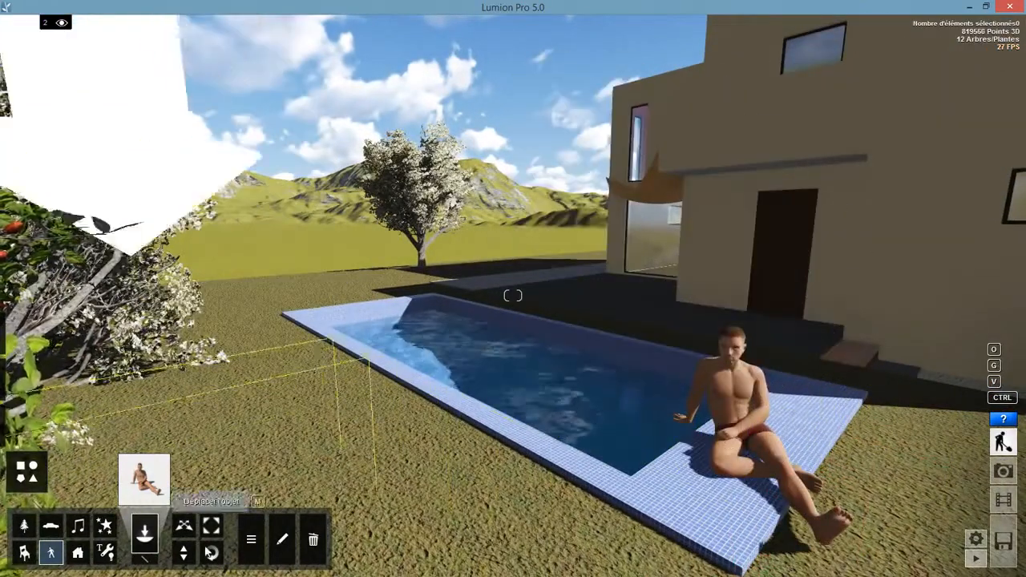
pyautogui.click(211, 553)
pyautogui.moveTo(743, 455); pyautogui.dragTo(714, 479)
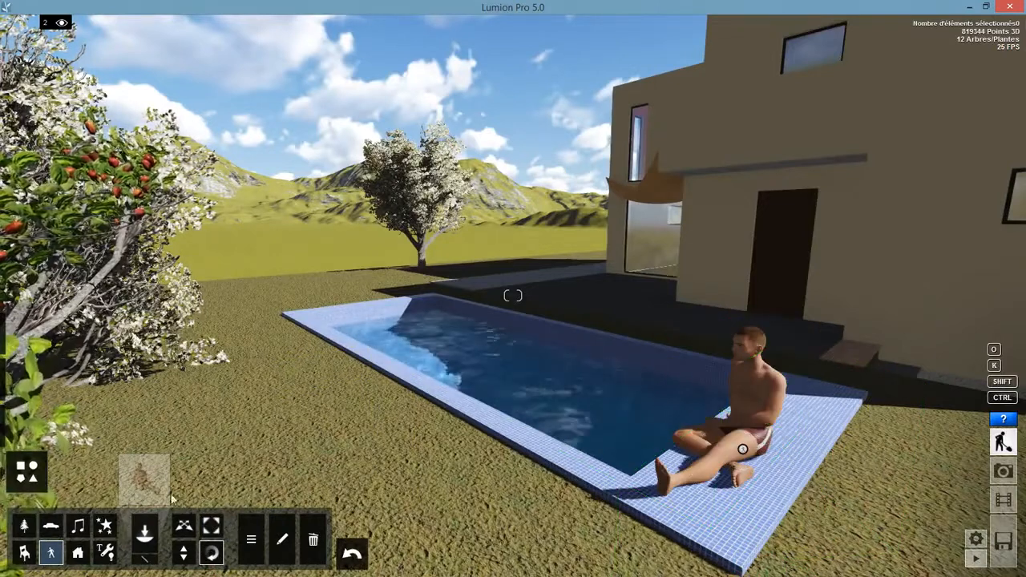
# Step: Choose the swimming woman from the women's characters, place her in the pool near the seated man and rotate her
pyautogui.click(144, 479)
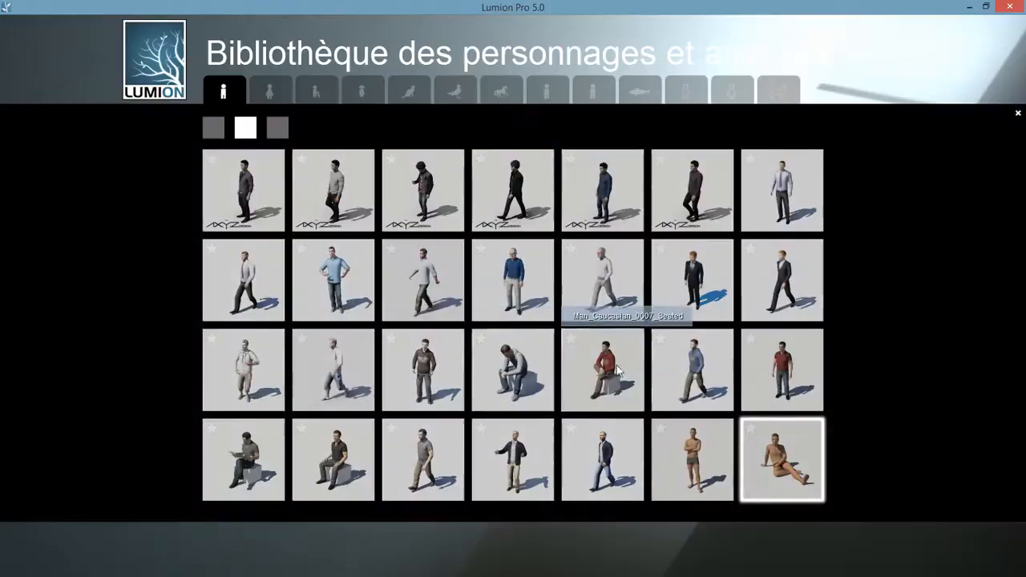
pyautogui.click(270, 90)
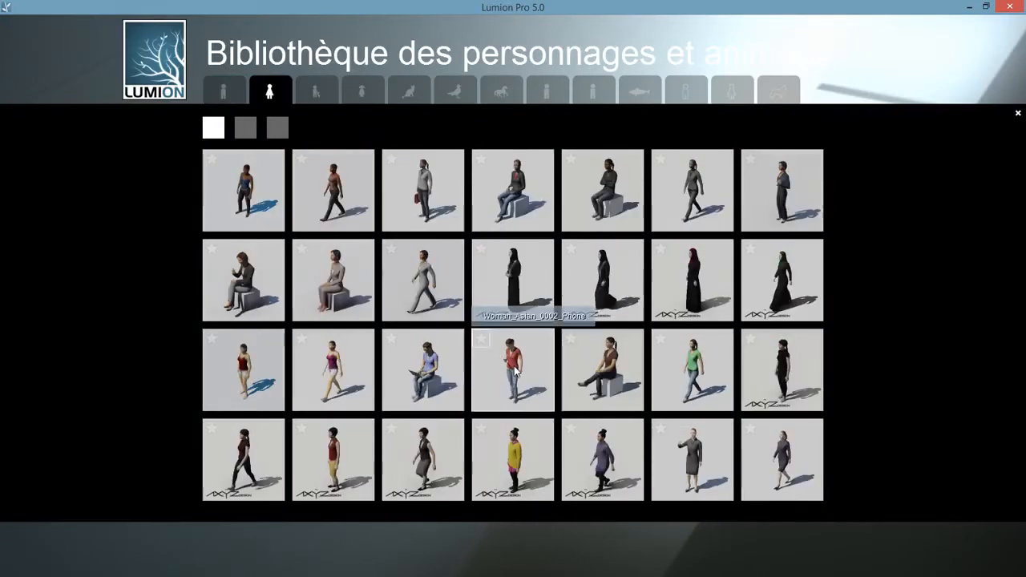
pyautogui.click(277, 129)
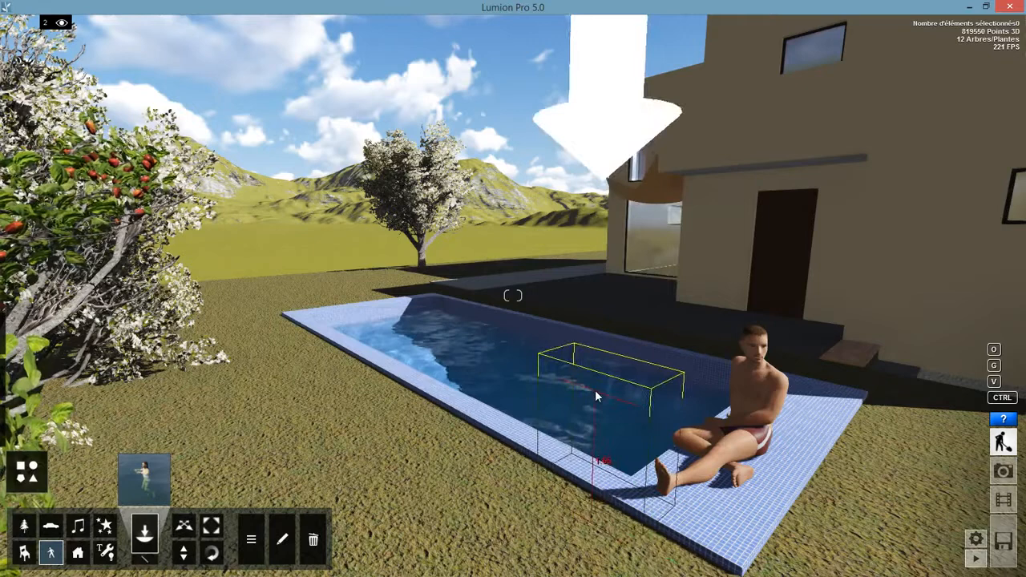
pyautogui.click(594, 390)
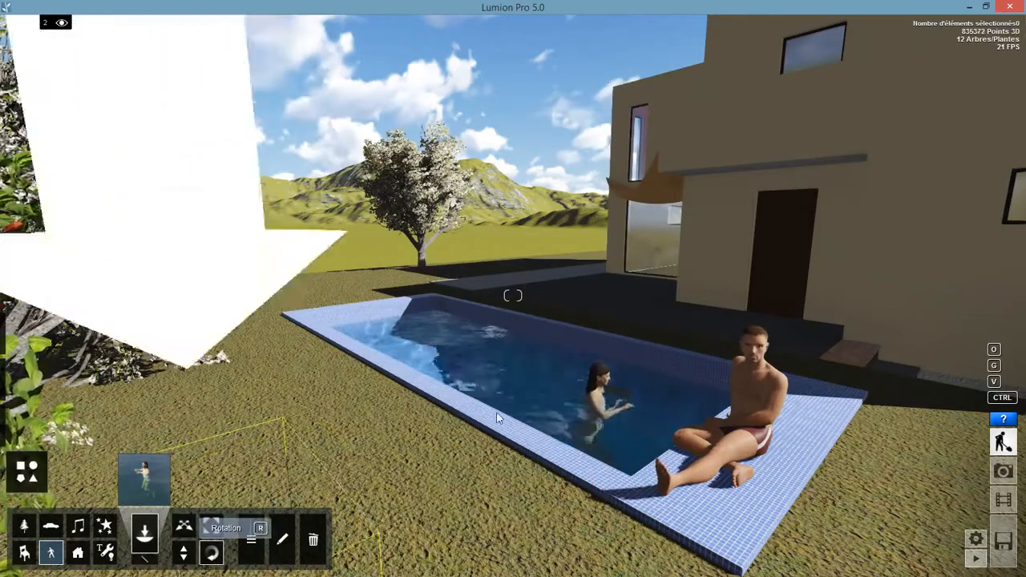
pyautogui.click(211, 552)
pyautogui.moveTo(600, 393); pyautogui.dragTo(764, 391)
# Step: Turn the seated man towards the swimming woman and move him to the grass-side long edge of the pool
pyautogui.moveTo(744, 452)
pyautogui.moveTo(743, 453); pyautogui.dragTo(800, 389)
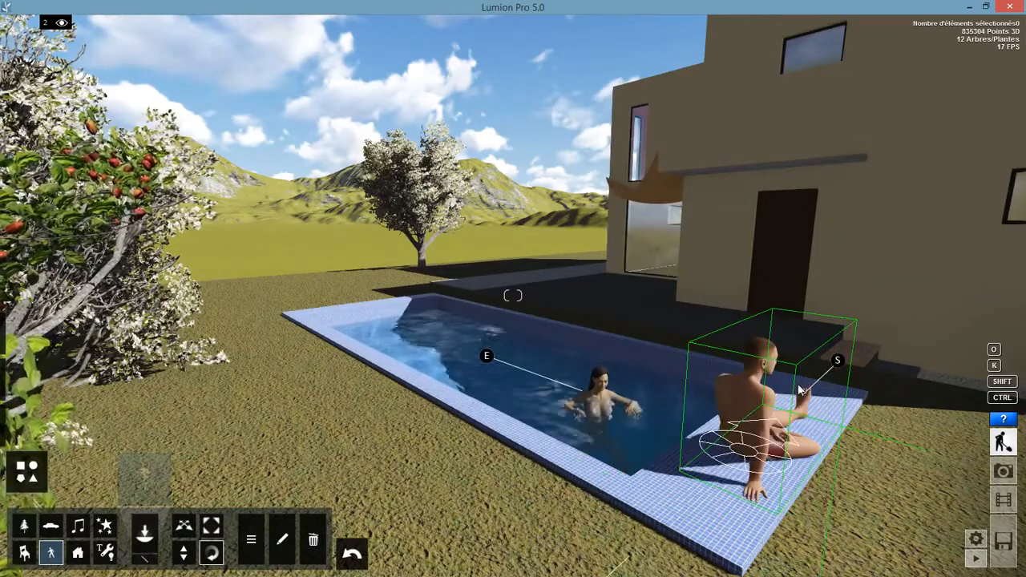
pyautogui.moveTo(845, 415); pyautogui.dragTo(509, 367)
pyautogui.click(183, 525)
pyautogui.moveTo(742, 449); pyautogui.dragTo(526, 503)
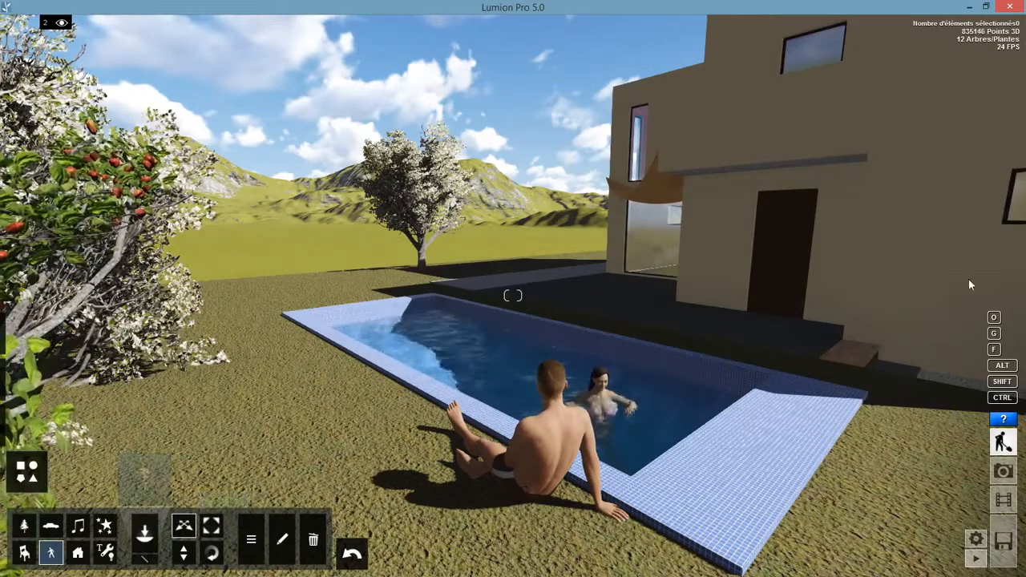
# Step: Choose the red sports car from the transport library and place it on the black driveway in front of the garage door
pyautogui.moveTo(513, 295); pyautogui.dragTo(537, 261, button='right')
pyautogui.press('w')
pyautogui.press('w')
pyautogui.press('w')
pyautogui.press('s')
pyautogui.moveTo(534, 383); pyautogui.dragTo(489, 442, button='right')
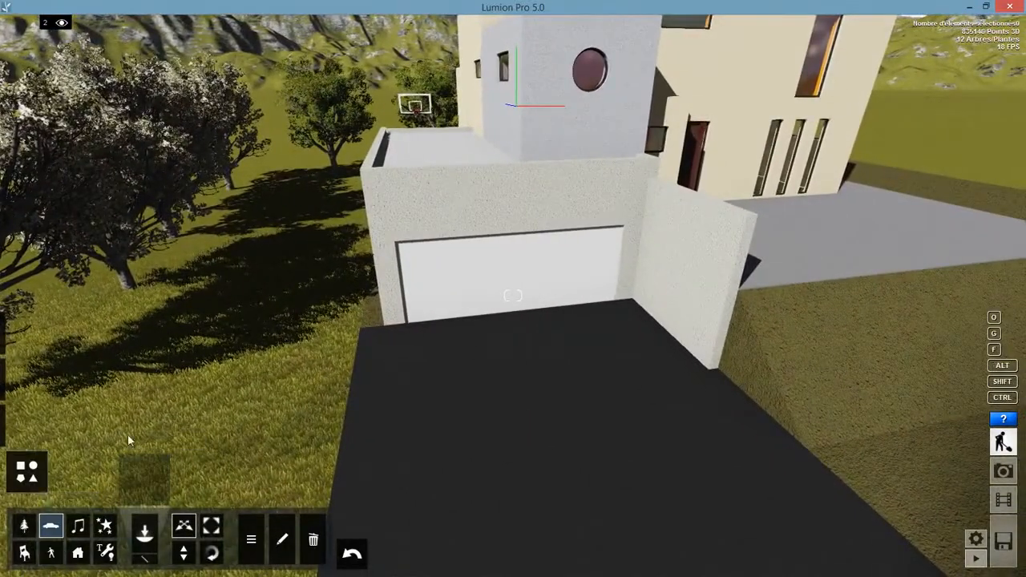
pyautogui.click(144, 477)
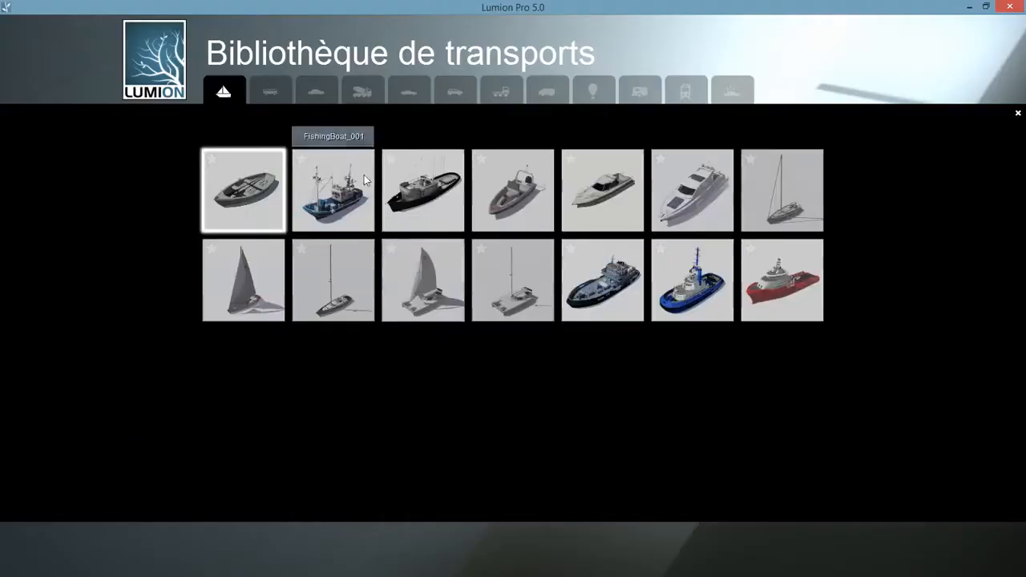
pyautogui.click(410, 93)
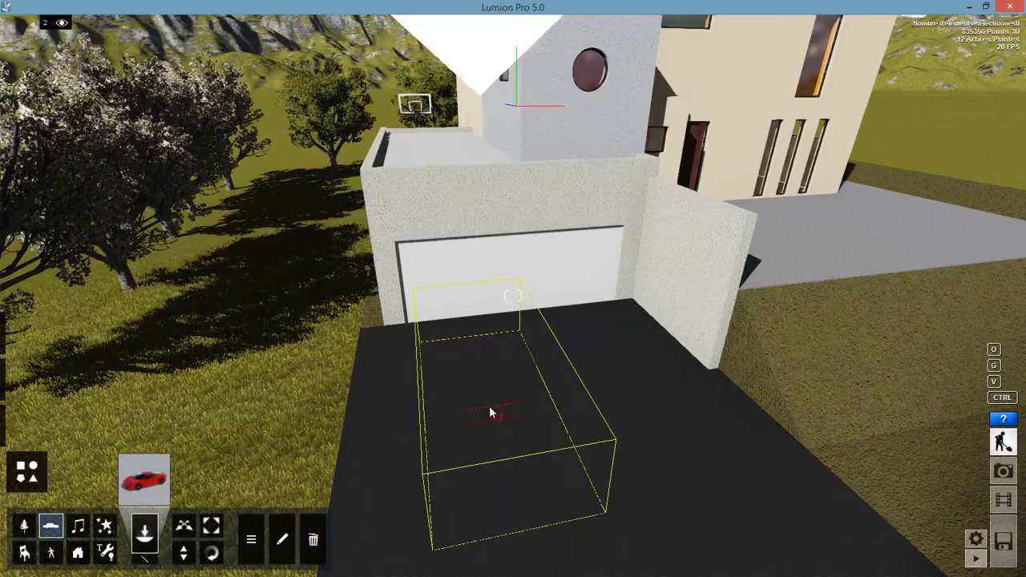
pyautogui.click(490, 408)
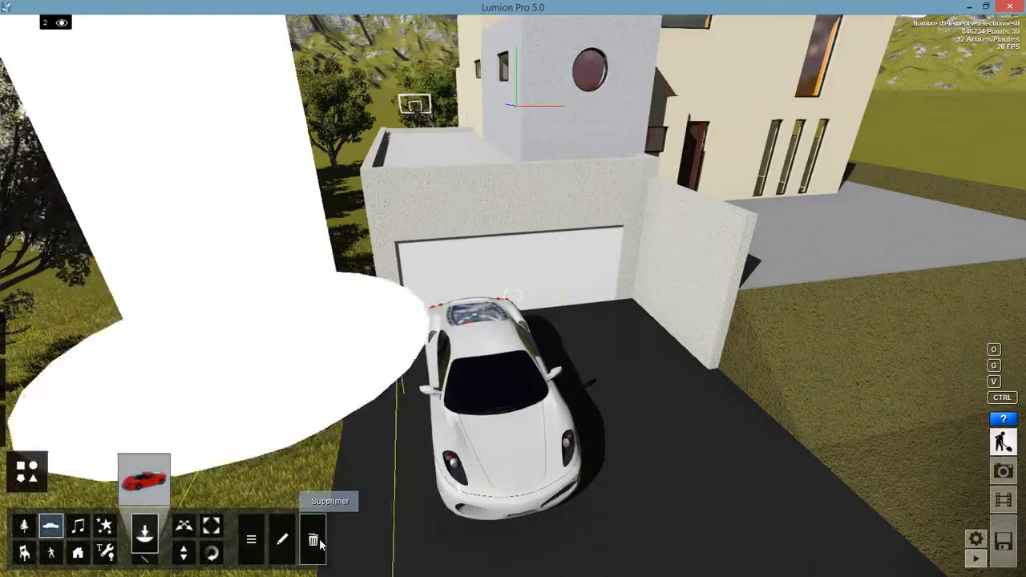
# Step: Edit the sports car's vehicle colour to red and darken its brightness slightly
pyautogui.click(285, 541)
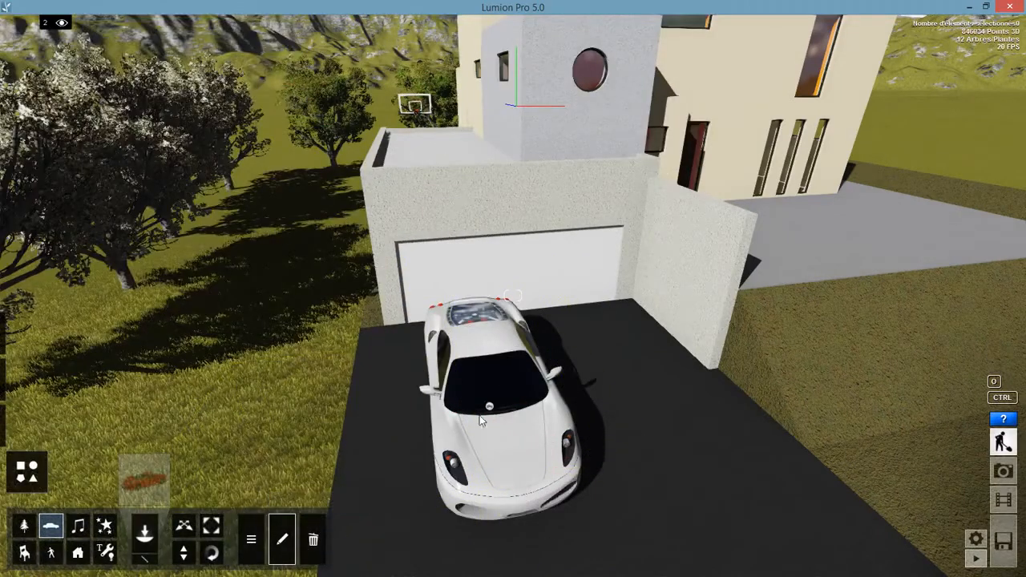
pyautogui.click(489, 406)
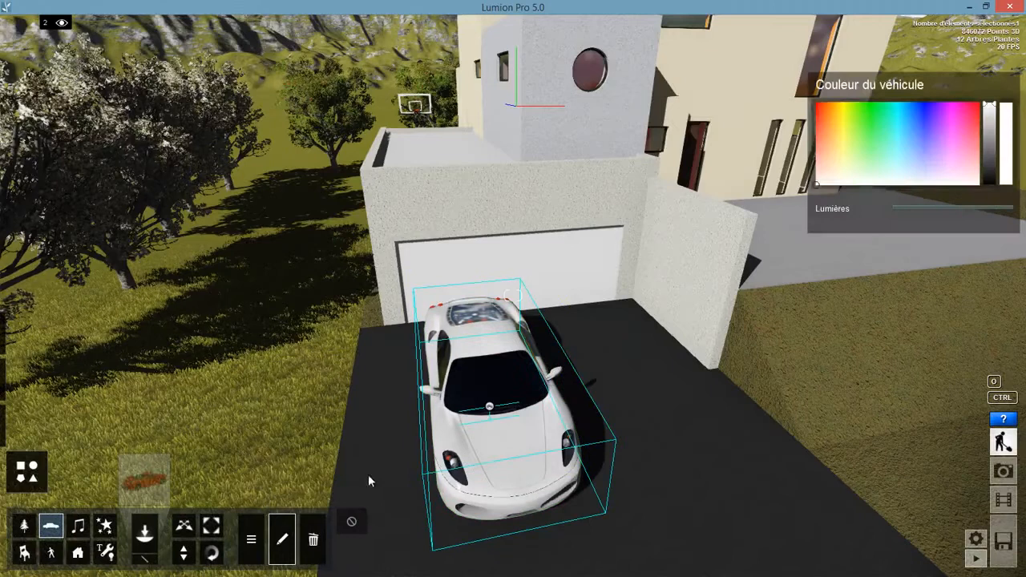
pyautogui.click(813, 106)
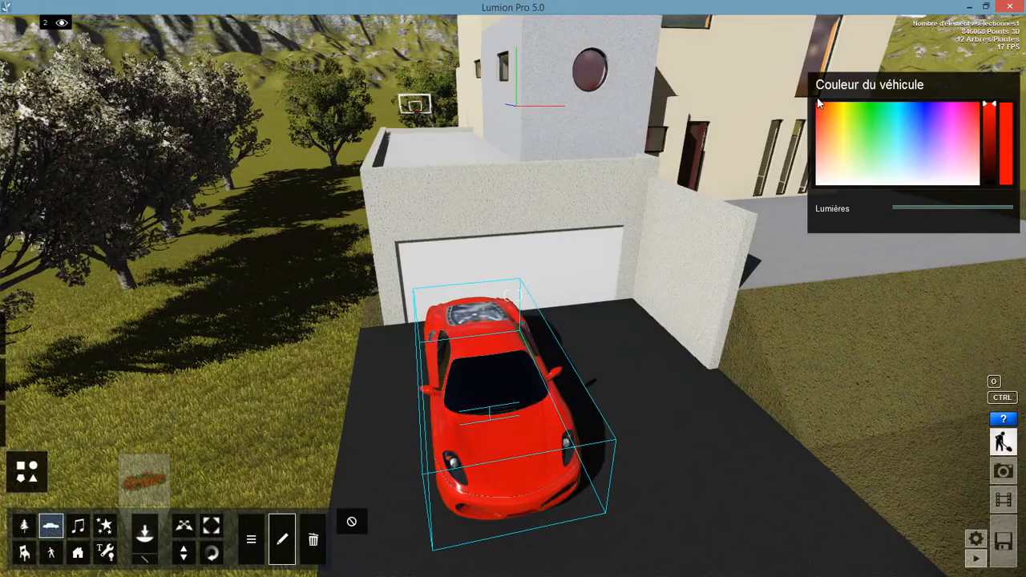
pyautogui.click(814, 107)
pyautogui.moveTo(996, 110); pyautogui.dragTo(995, 140)
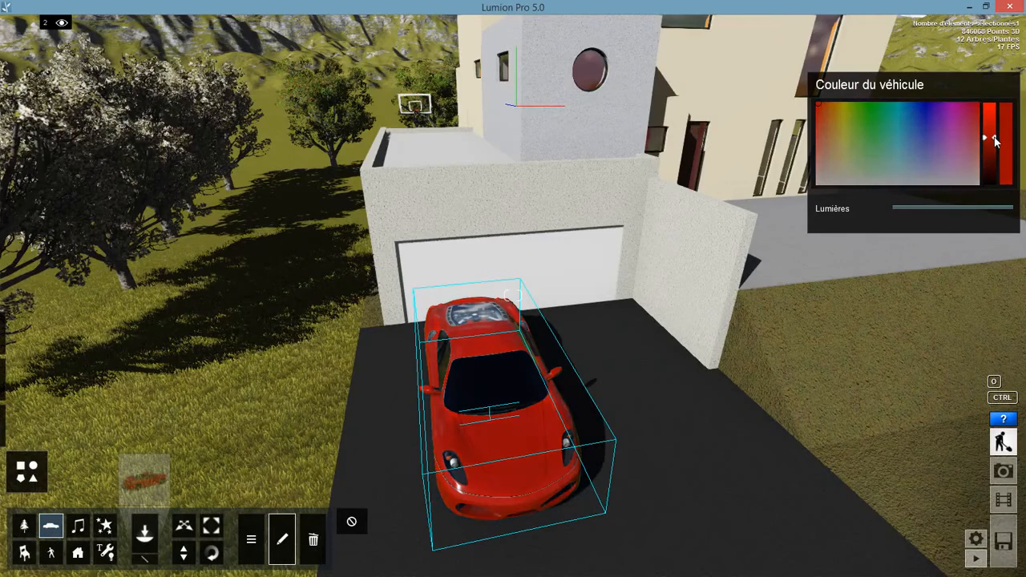
# Step: Deselect the car, then place the suited man on the phone beside it on the driveway and turn him away from the garage door
pyautogui.click(51, 551)
pyautogui.moveTo(579, 418); pyautogui.dragTo(615, 412, button='right')
pyautogui.press('w')
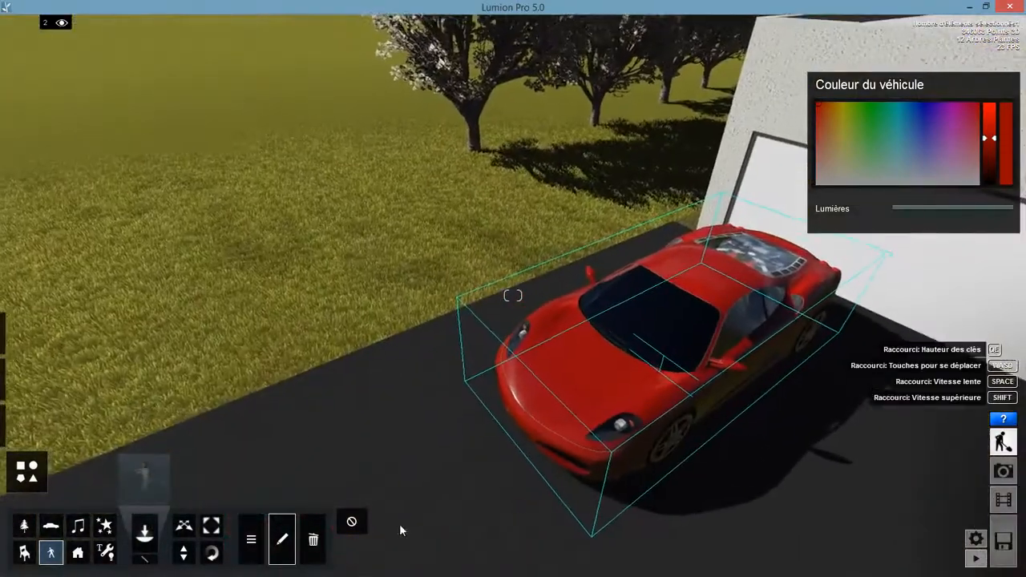
pyautogui.click(351, 522)
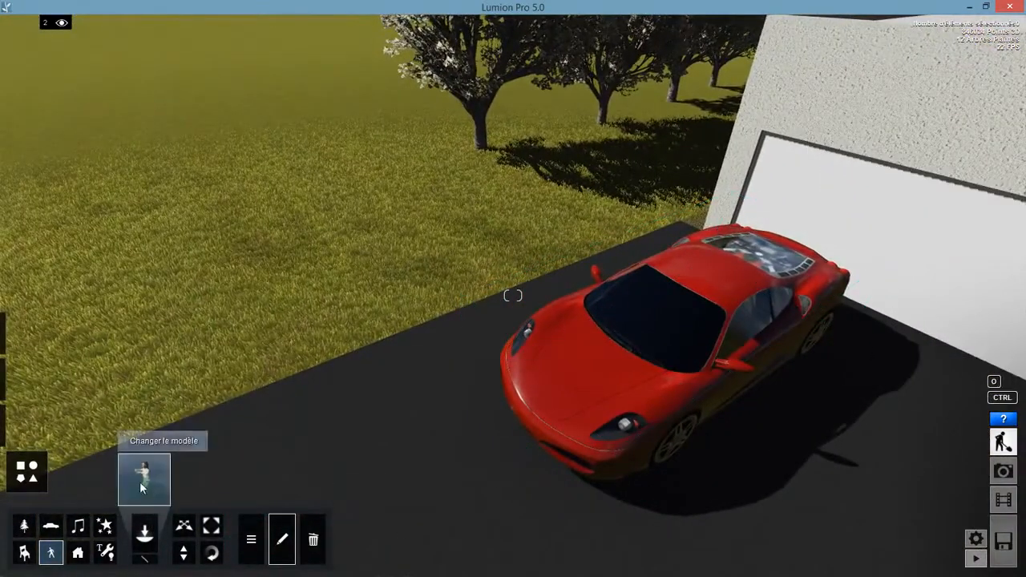
pyautogui.click(142, 481)
pyautogui.click(225, 92)
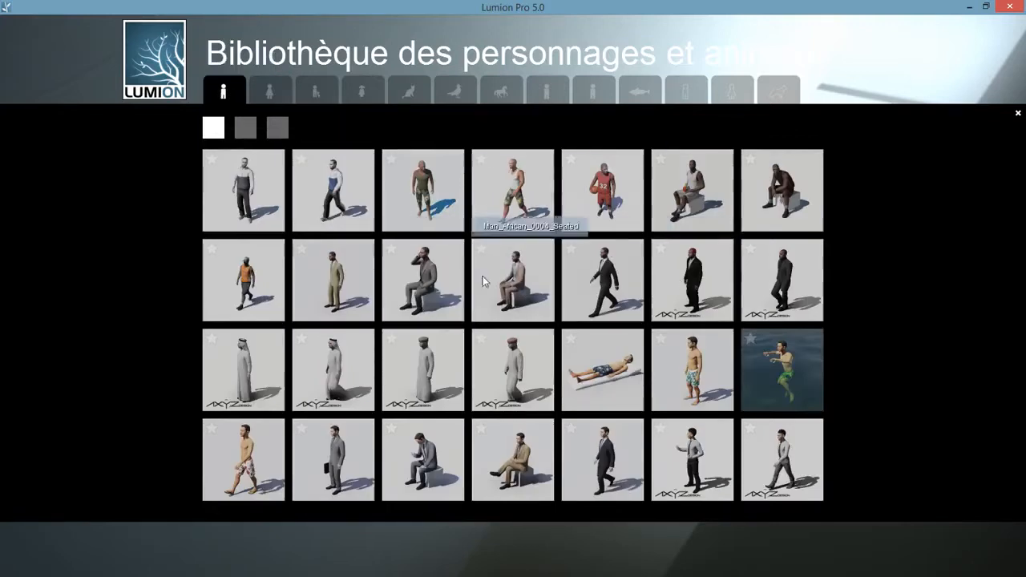
pyautogui.click(244, 128)
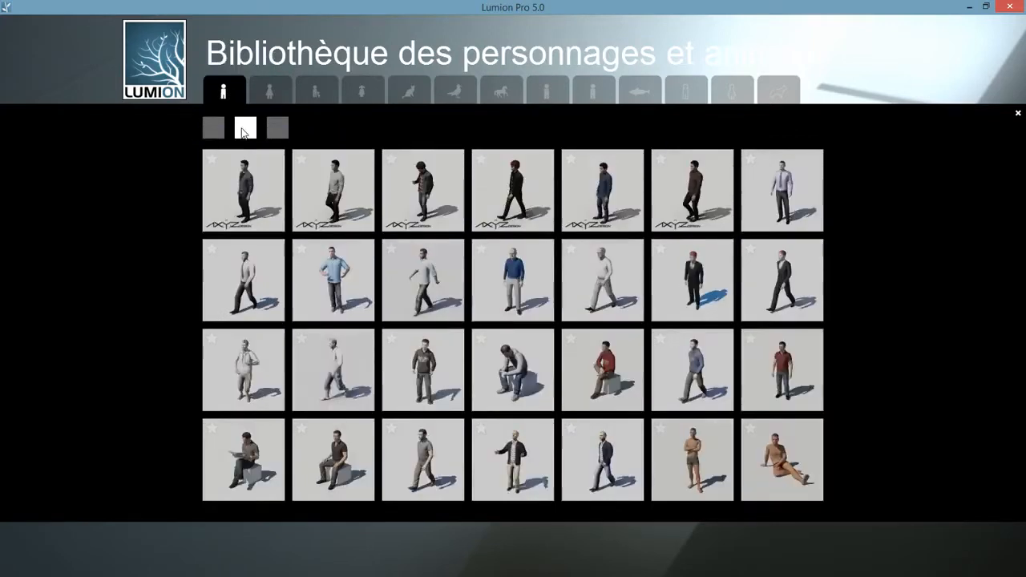
pyautogui.click(278, 128)
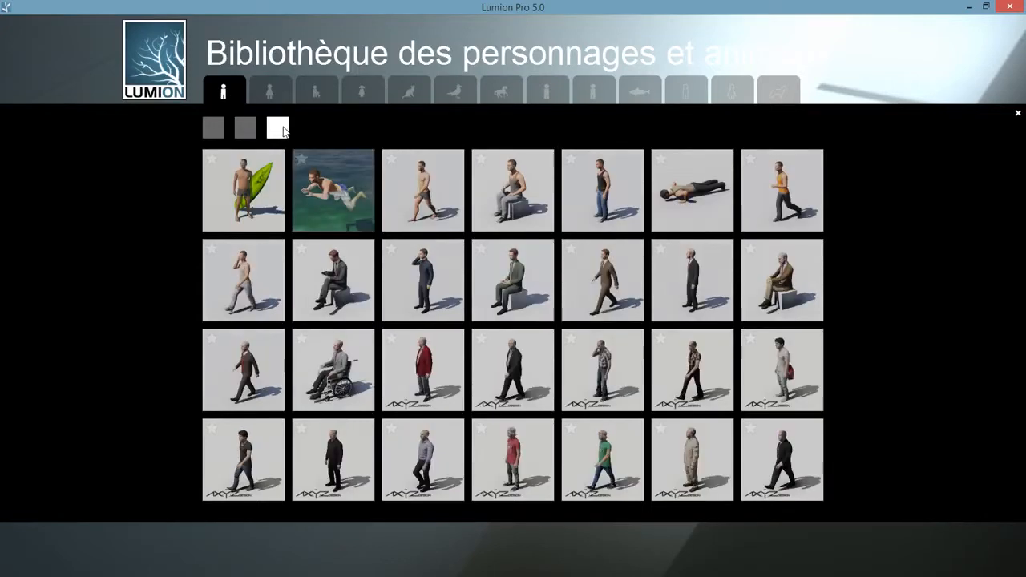
pyautogui.click(896, 415)
pyautogui.moveTo(802, 417); pyautogui.dragTo(525, 503, button='right')
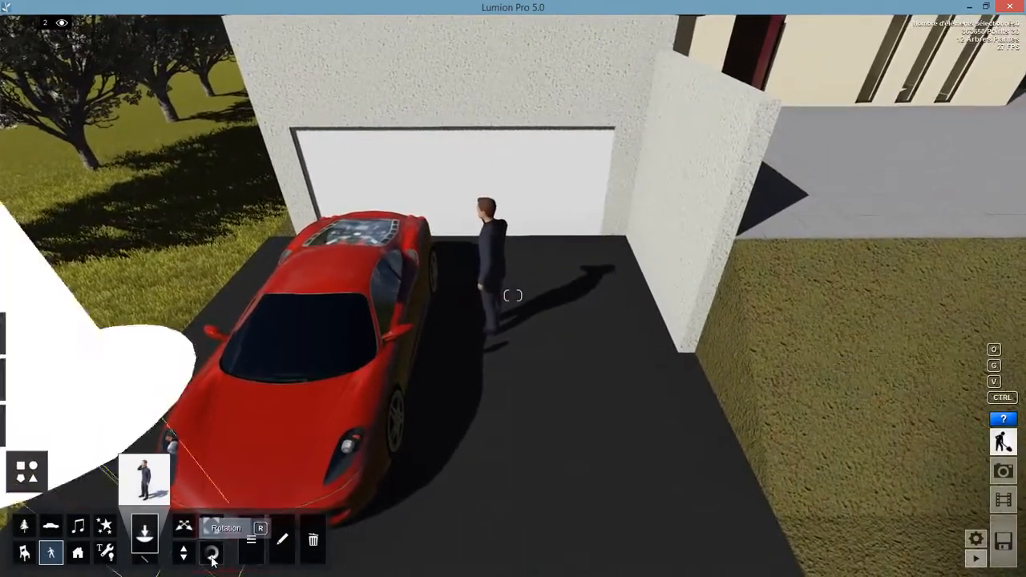
pyautogui.click(213, 556)
pyautogui.moveTo(543, 366); pyautogui.dragTo(521, 393)
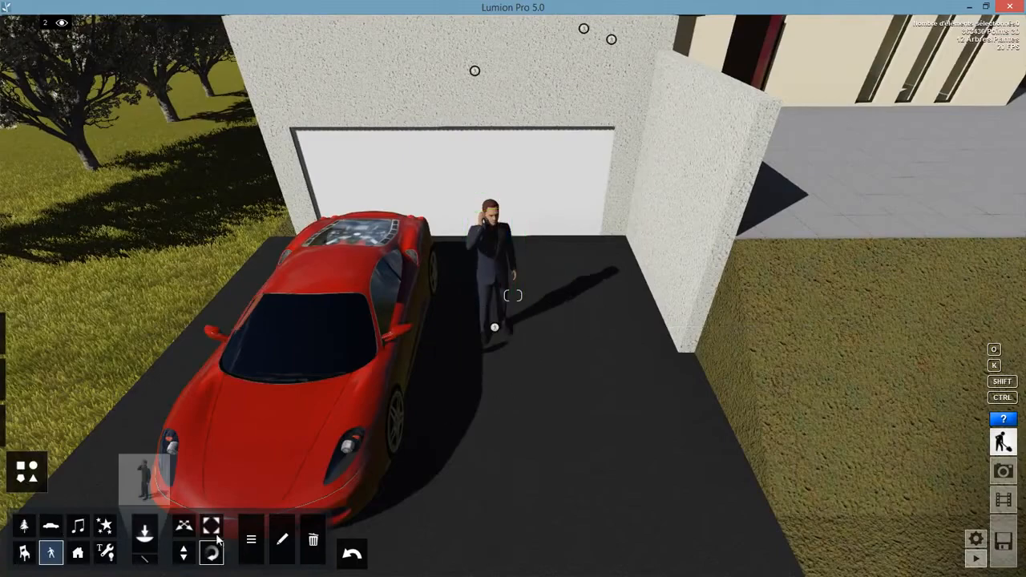
# Step: Place the standing woman in black from the women's characters next to the man on the phone and rotate her towards him
pyautogui.click(143, 481)
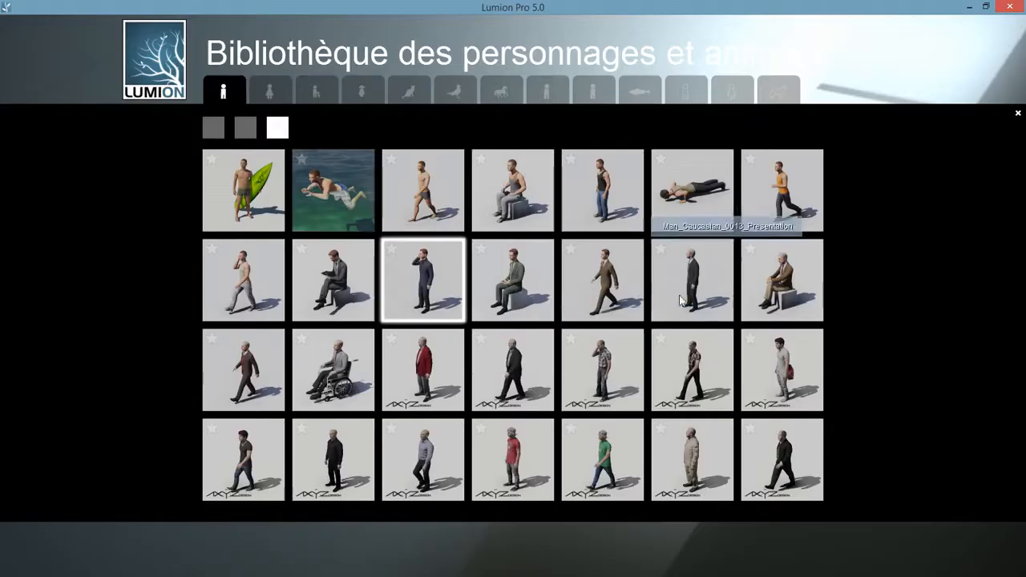
pyautogui.click(280, 94)
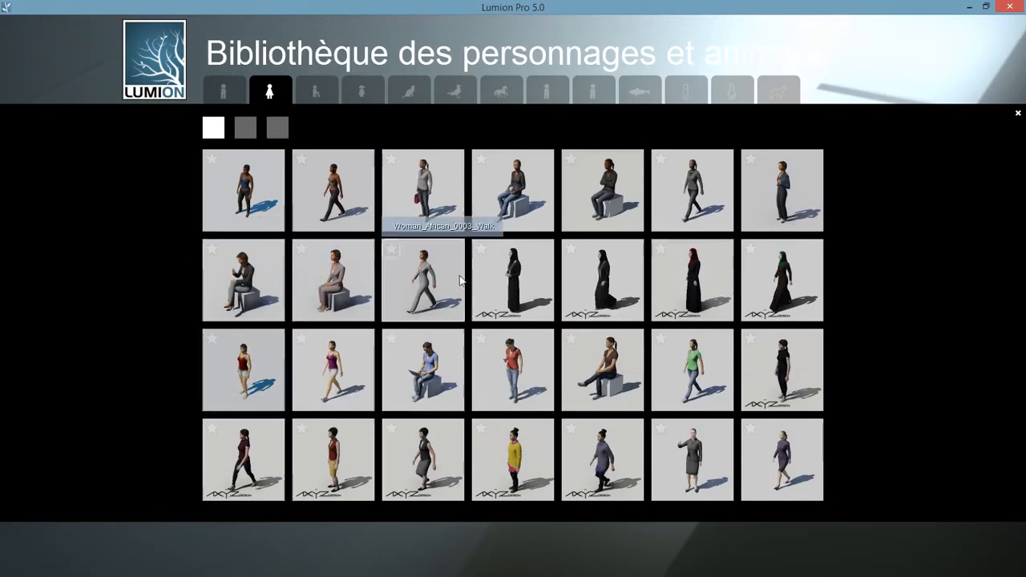
pyautogui.click(792, 343)
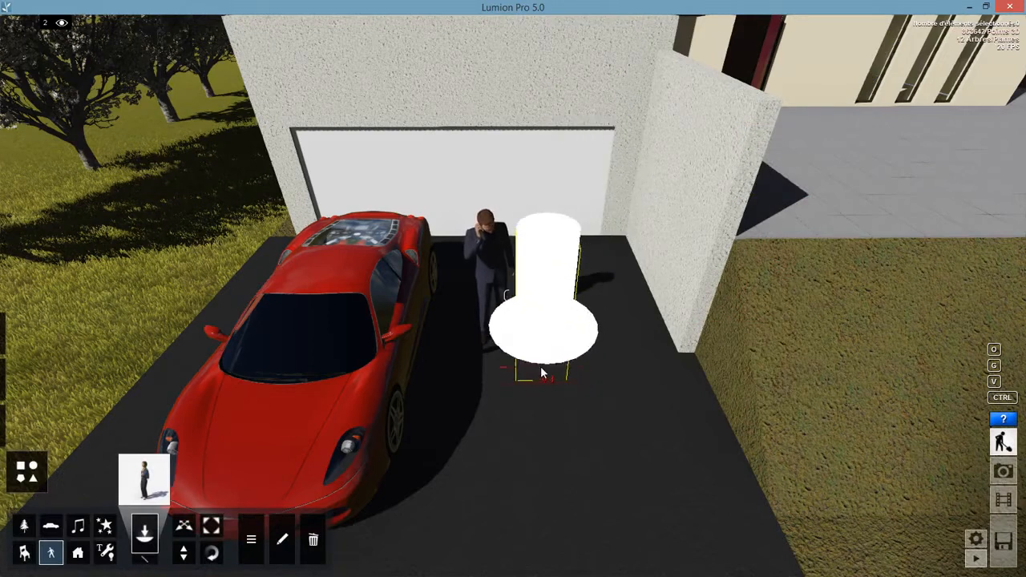
pyautogui.click(542, 372)
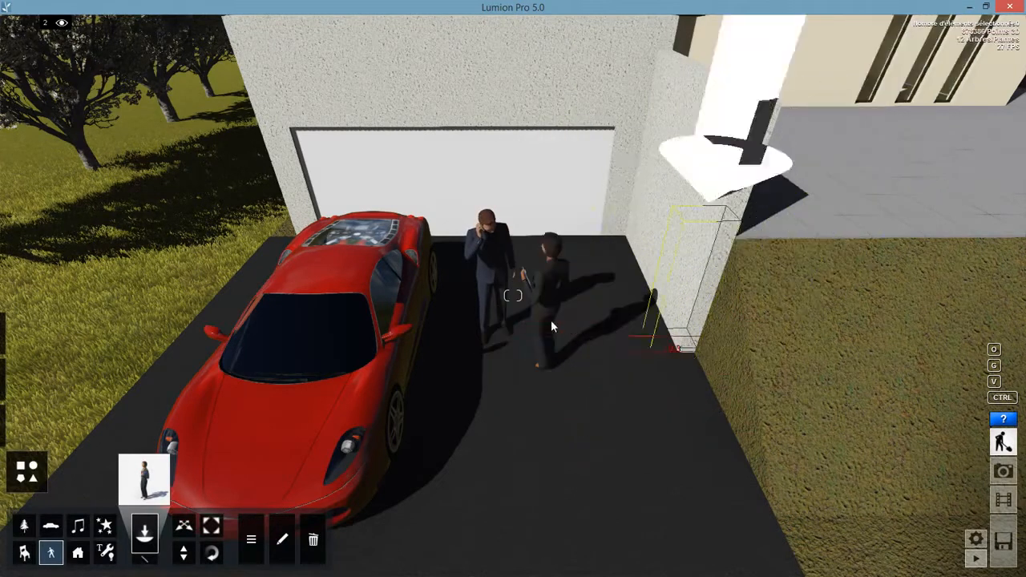
pyautogui.click(211, 552)
pyautogui.moveTo(541, 369); pyautogui.dragTo(496, 366)
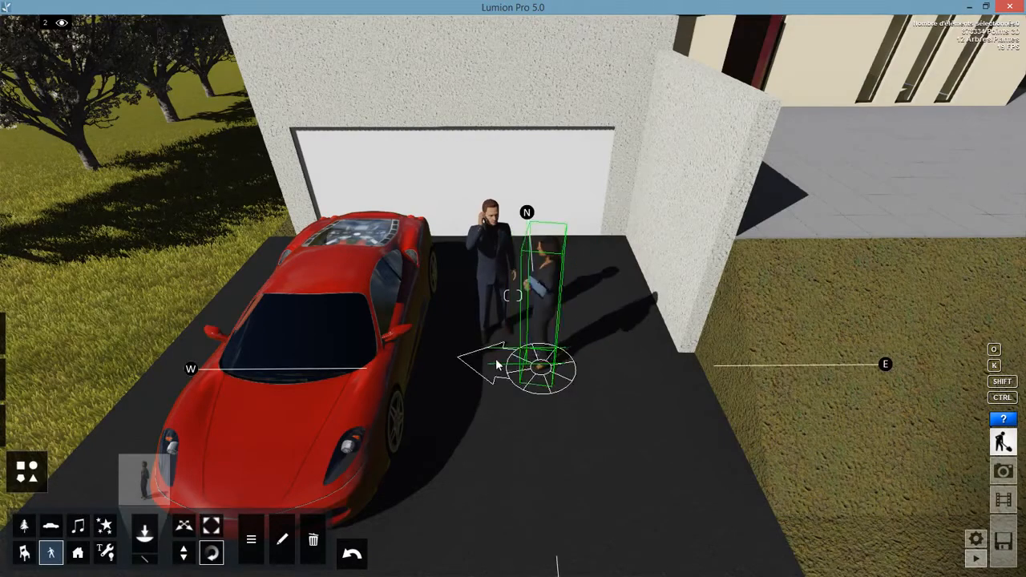
pyautogui.press('w')
pyautogui.moveTo(513, 296); pyautogui.dragTo(425, 380, button='right')
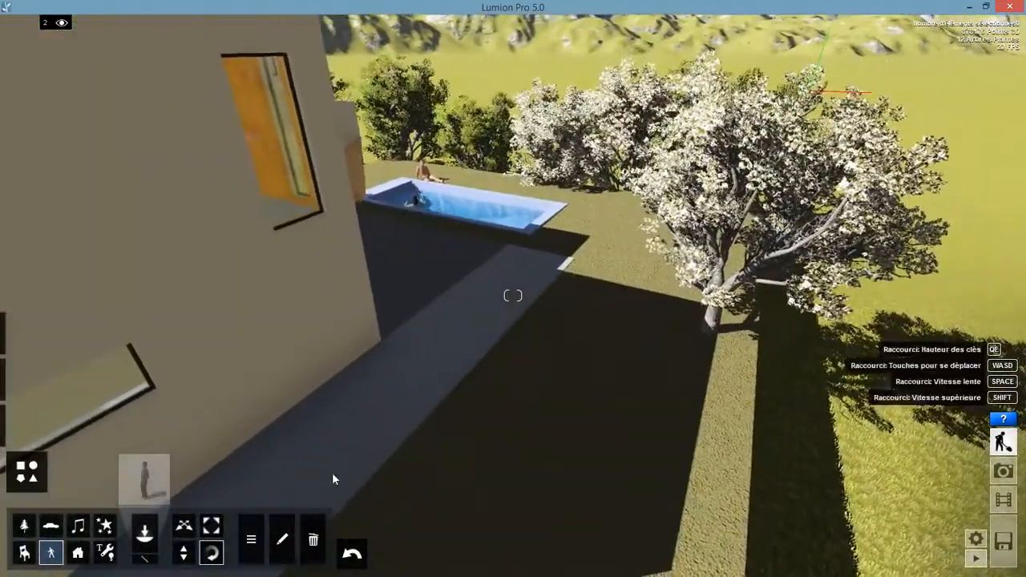
# Step: Place the walking man from the people library at the pool end of the paved path and rotate him
pyautogui.click(144, 479)
pyautogui.click(316, 92)
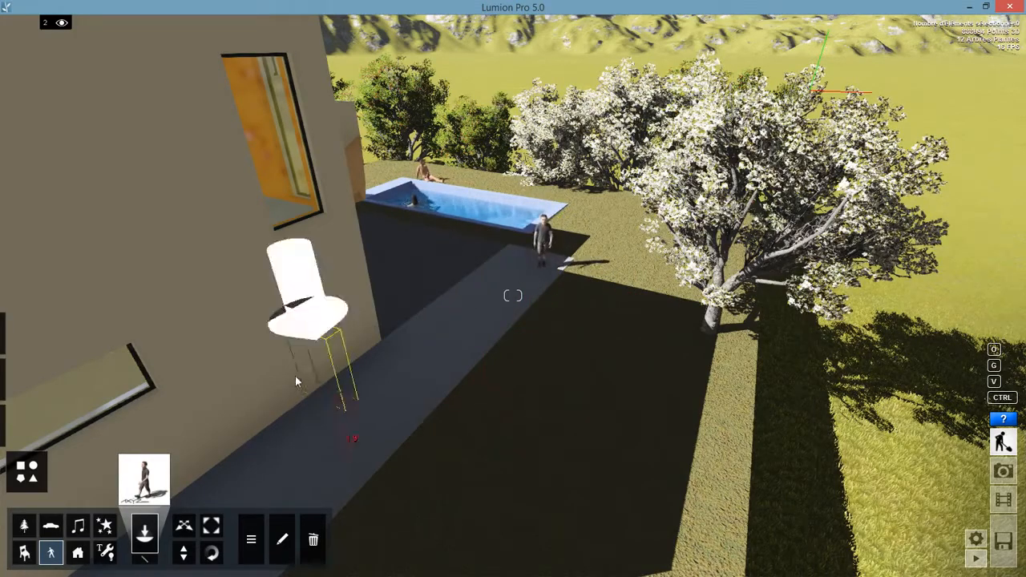
pyautogui.click(211, 553)
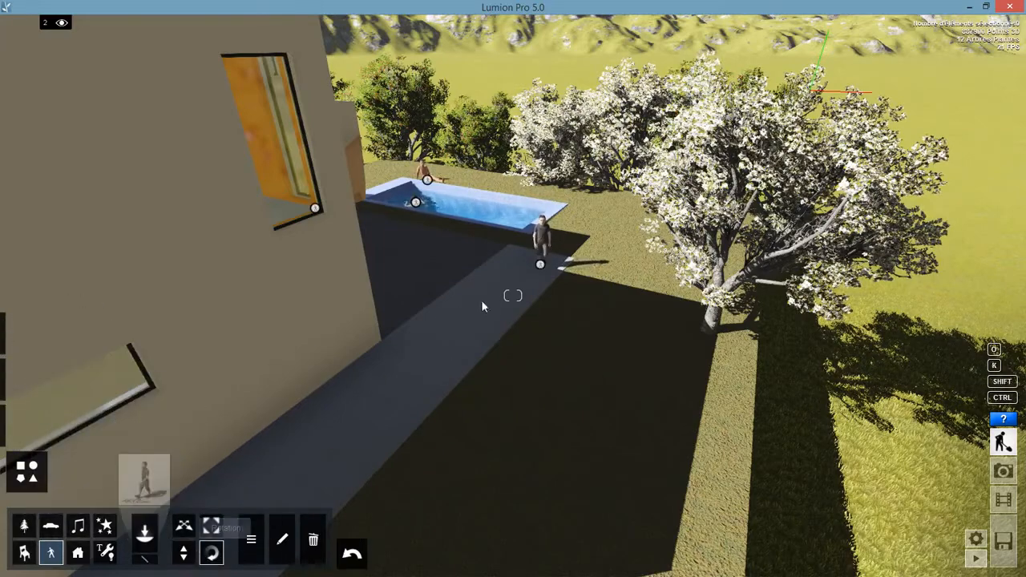
pyautogui.moveTo(490, 302); pyautogui.dragTo(491, 308)
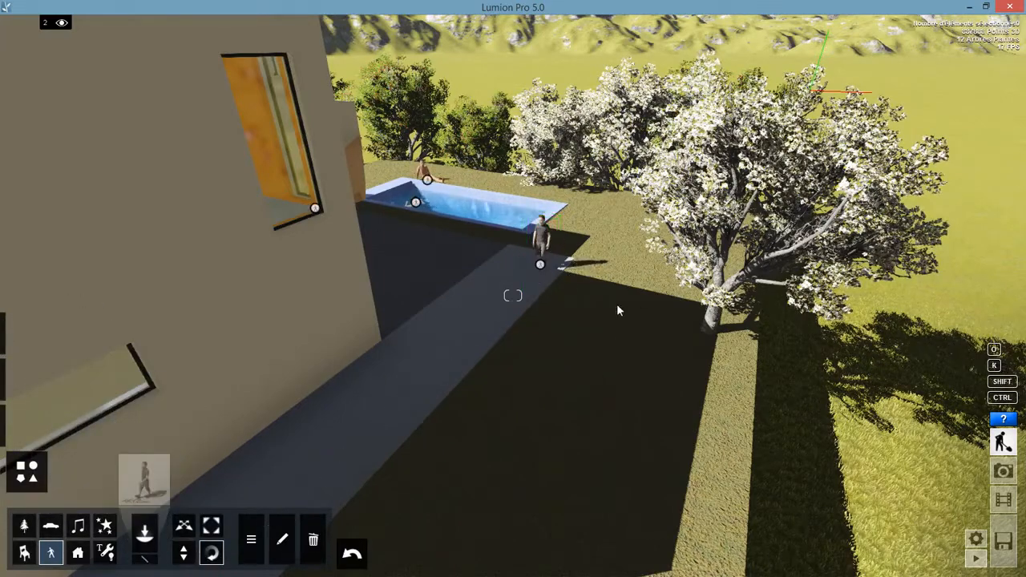
# Step: Turn the sun direction to the east and raise the sun high to light the pool side of the house
pyautogui.scroll(-5, 580, 309)
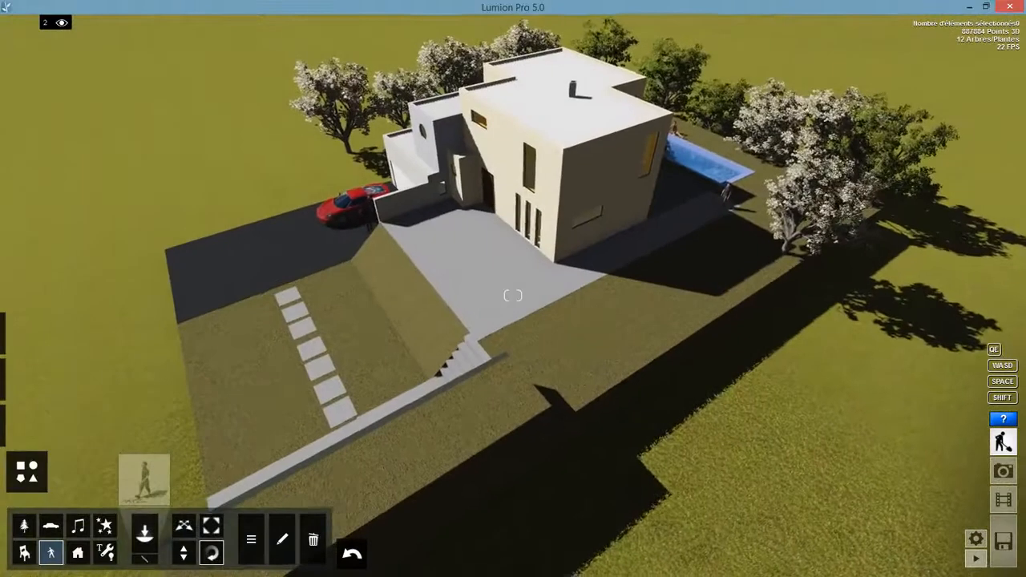
pyautogui.moveTo(513, 295); pyautogui.dragTo(281, 304, button='right')
pyautogui.click(26, 336)
pyautogui.moveTo(111, 523)
pyautogui.mouseDown()
pyautogui.moveTo(118, 546)
pyautogui.moveTo(116, 539)
pyautogui.mouseUp()
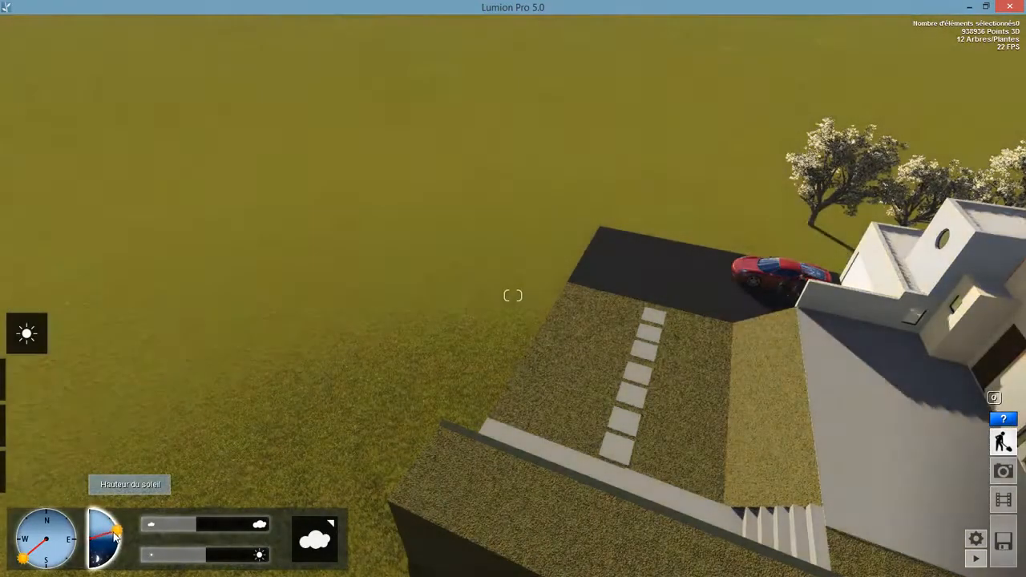
pyautogui.moveTo(46, 535)
pyautogui.mouseDown()
pyautogui.moveTo(49, 522)
pyautogui.moveTo(110, 520)
pyautogui.moveTo(77, 521)
pyautogui.mouseUp()
pyautogui.moveTo(163, 472); pyautogui.dragTo(42, 453, button='right')
pyautogui.press('w')
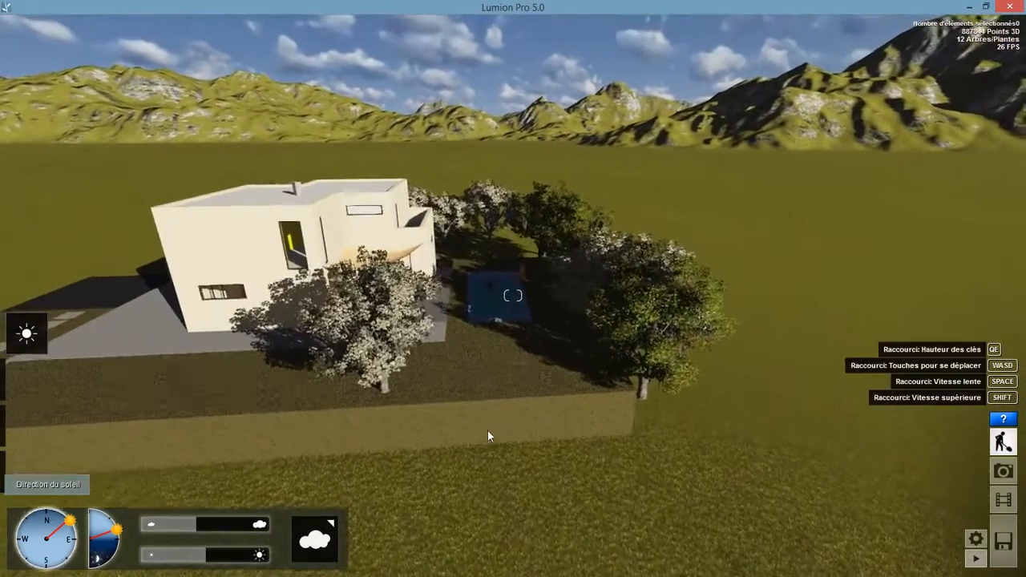
pyautogui.moveTo(67, 518)
pyautogui.mouseDown()
pyautogui.moveTo(71, 555)
pyautogui.moveTo(90, 511)
pyautogui.moveTo(111, 520)
pyautogui.moveTo(116, 561)
pyautogui.moveTo(118, 538)
pyautogui.moveTo(100, 521)
pyautogui.mouseUp()
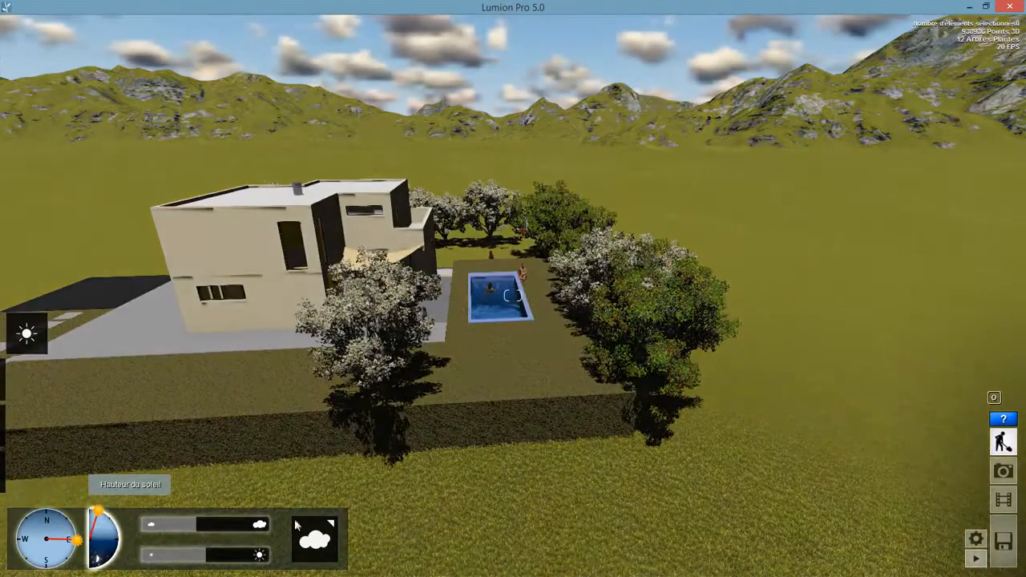
# Step: Start a flythrough recording in the first movie clip and capture the opening shot from the lawn towards the driveway and house front
pyautogui.click(1004, 541)
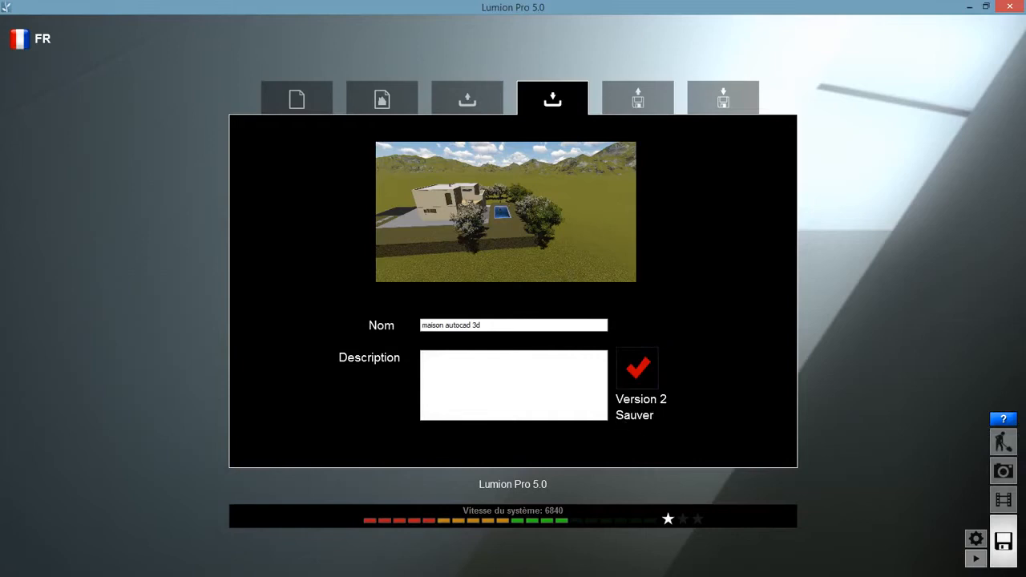
pyautogui.click(1006, 503)
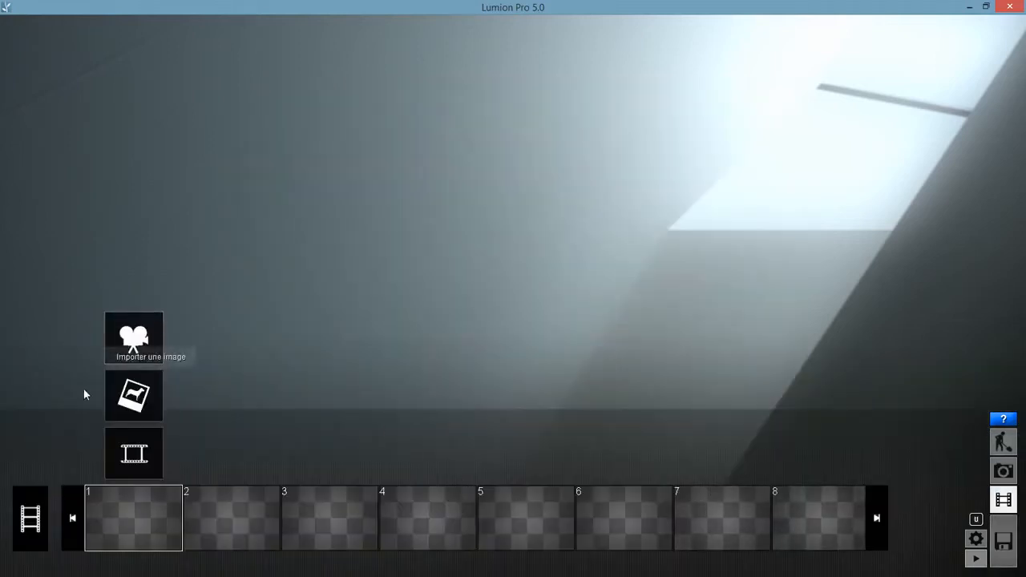
pyautogui.click(127, 337)
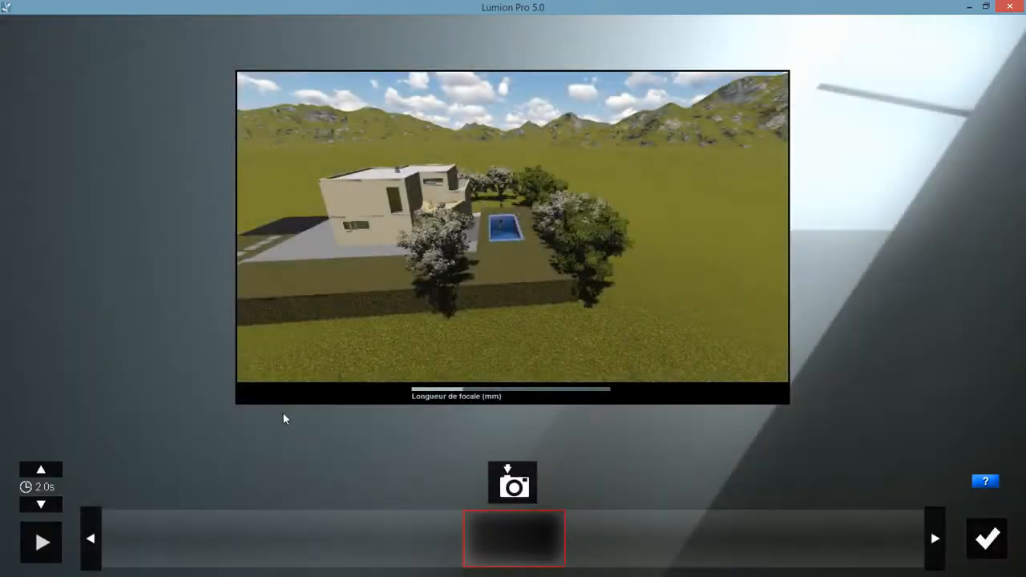
pyautogui.press('w')
pyautogui.moveTo(513, 228); pyautogui.dragTo(532, 165, button='right')
pyautogui.press('w')
pyautogui.click(512, 481)
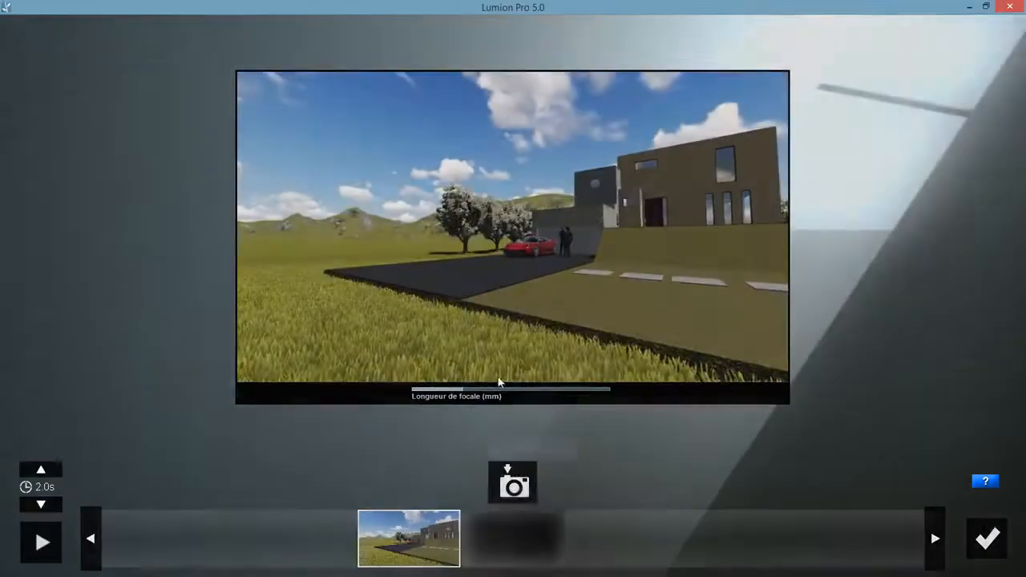
# Step: Capture the second flythrough shot from in front of the red car, with the couple standing beside it
pyautogui.press('w')
pyautogui.moveTo(321, 268); pyautogui.dragTo(401, 264, button='right')
pyautogui.moveTo(513, 228); pyautogui.dragTo(481, 228, button='right')
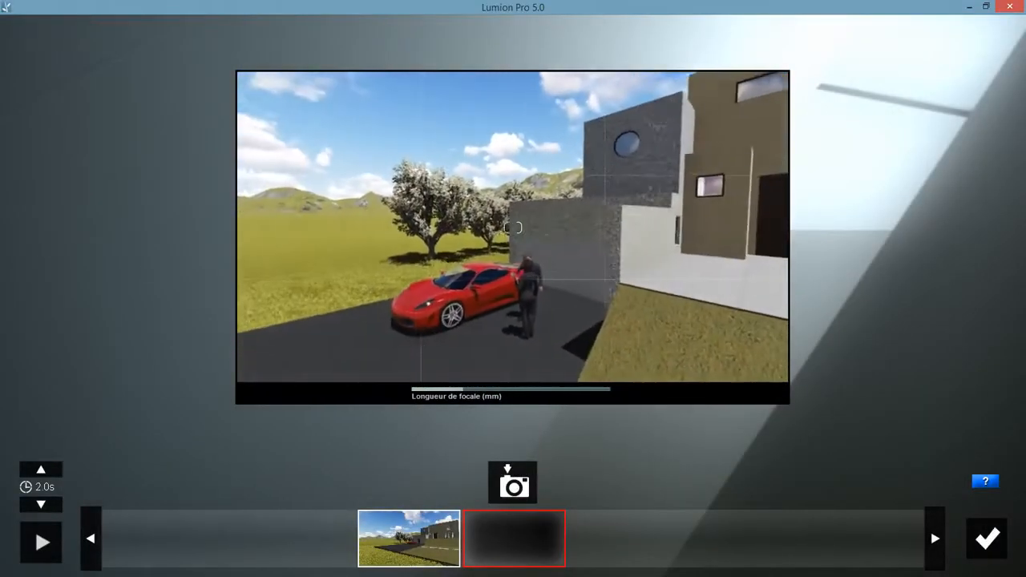
pyautogui.press('a')
pyautogui.press('w')
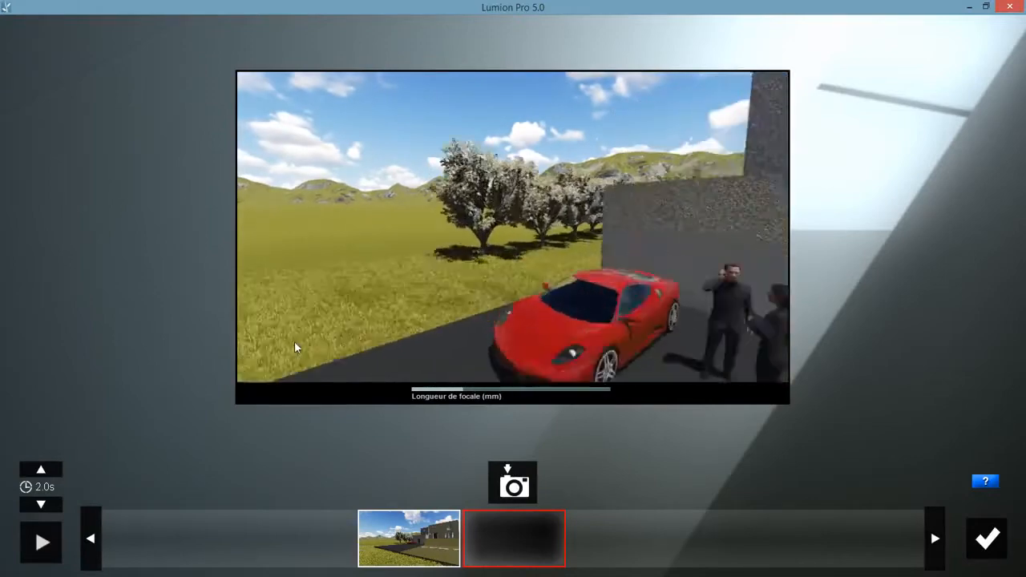
pyautogui.press('s')
pyautogui.moveTo(455, 348); pyautogui.dragTo(487, 335, button='right')
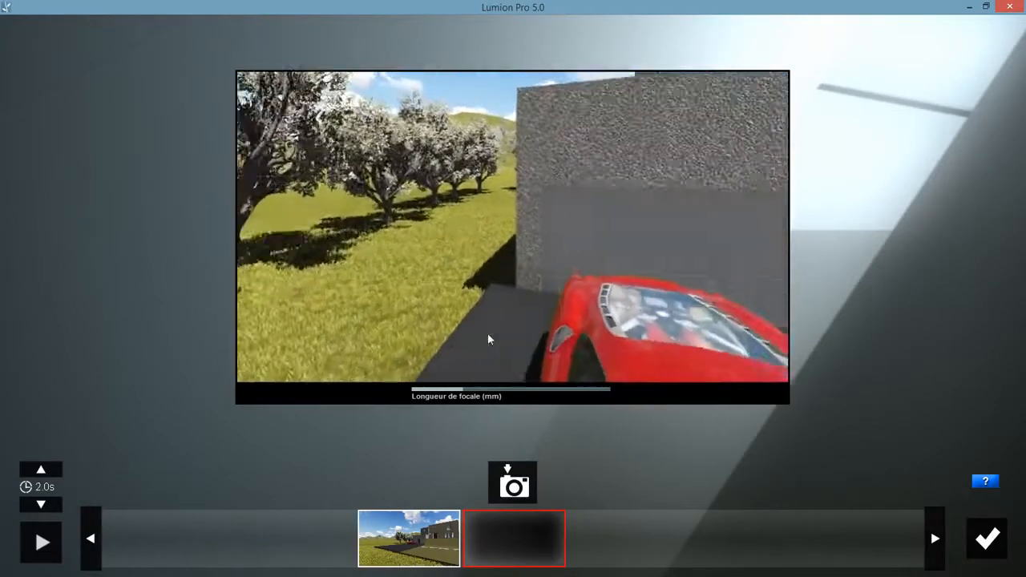
pyautogui.press('d')
pyautogui.moveTo(608, 385)
pyautogui.press('s')
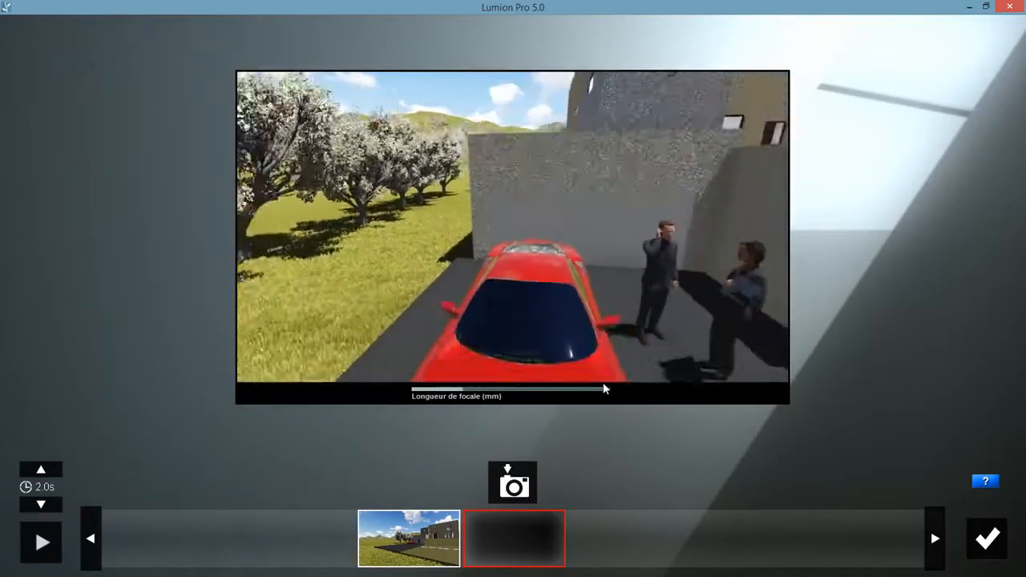
pyautogui.press('s')
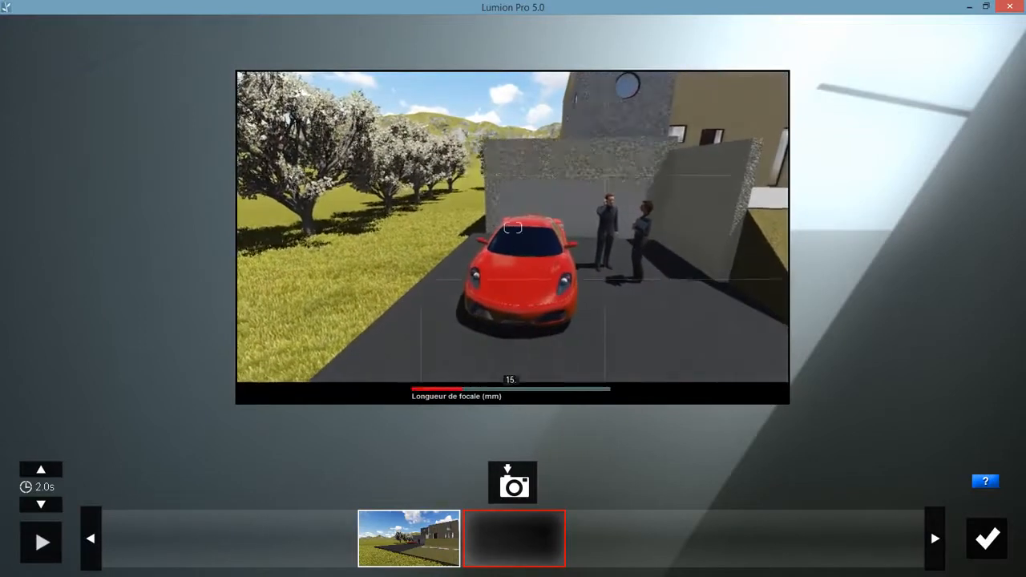
pyautogui.click(530, 485)
# Step: Capture the third flythrough shot looking along the tree row beside the garage wall
pyautogui.moveTo(513, 345); pyautogui.dragTo(553, 336, button='right')
pyautogui.press('w')
pyautogui.click(513, 484)
# Step: Capture the fourth flythrough shot looking from the lawn towards the trees and the basketball court
pyautogui.press('w')
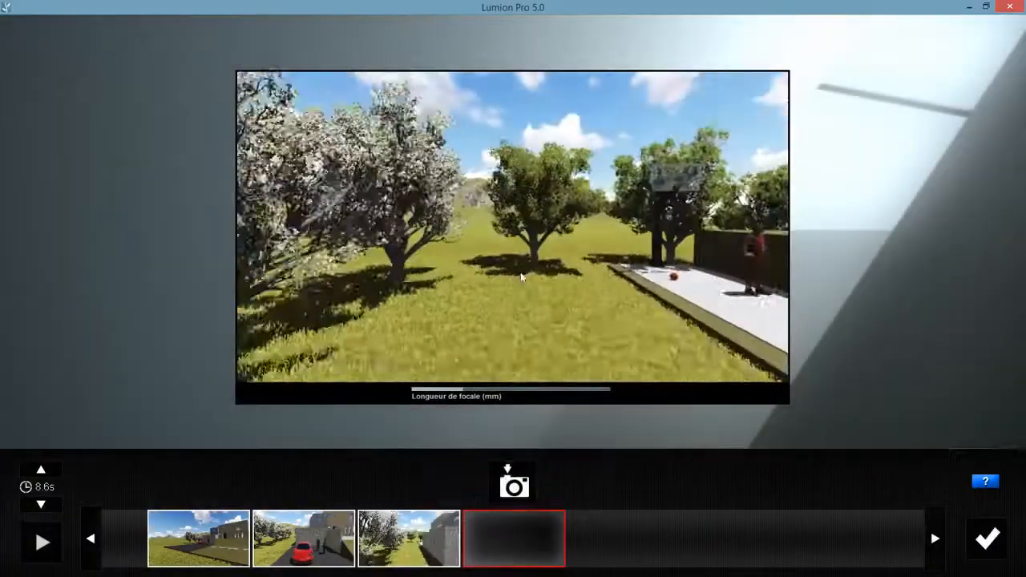
pyautogui.moveTo(525, 271); pyautogui.dragTo(565, 263, button='right')
pyautogui.press('w')
pyautogui.click(515, 484)
# Step: Capture the fifth flythrough shot behind the house, looking lengthwise over the swimming pool
pyautogui.moveTo(540, 312); pyautogui.dragTo(570, 294, button='right')
pyautogui.press('w')
pyautogui.press('w')
pyautogui.moveTo(505, 284); pyautogui.dragTo(518, 305, button='right')
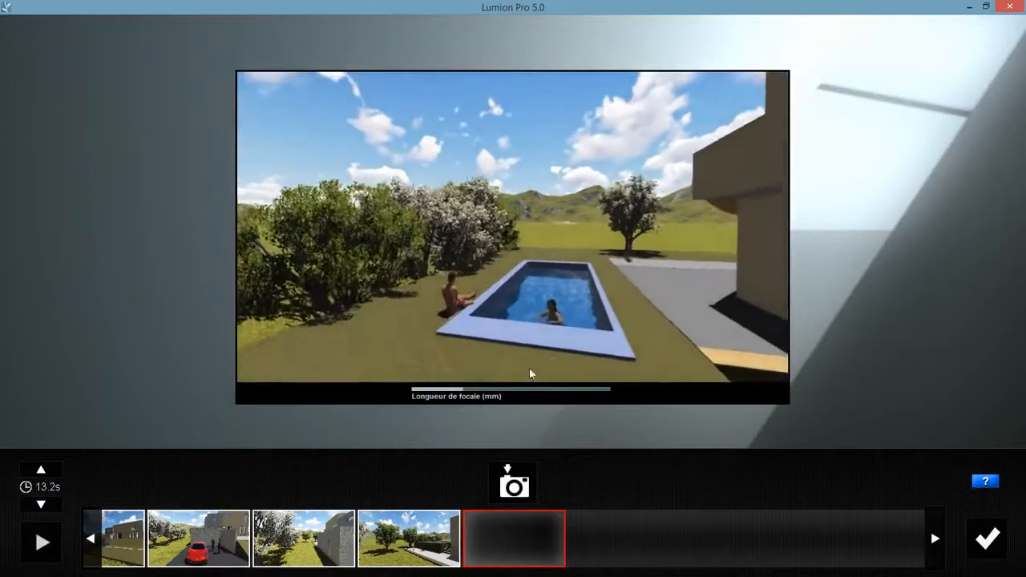
pyautogui.press('w')
pyautogui.moveTo(531, 374); pyautogui.dragTo(528, 322, button='right')
pyautogui.press('s')
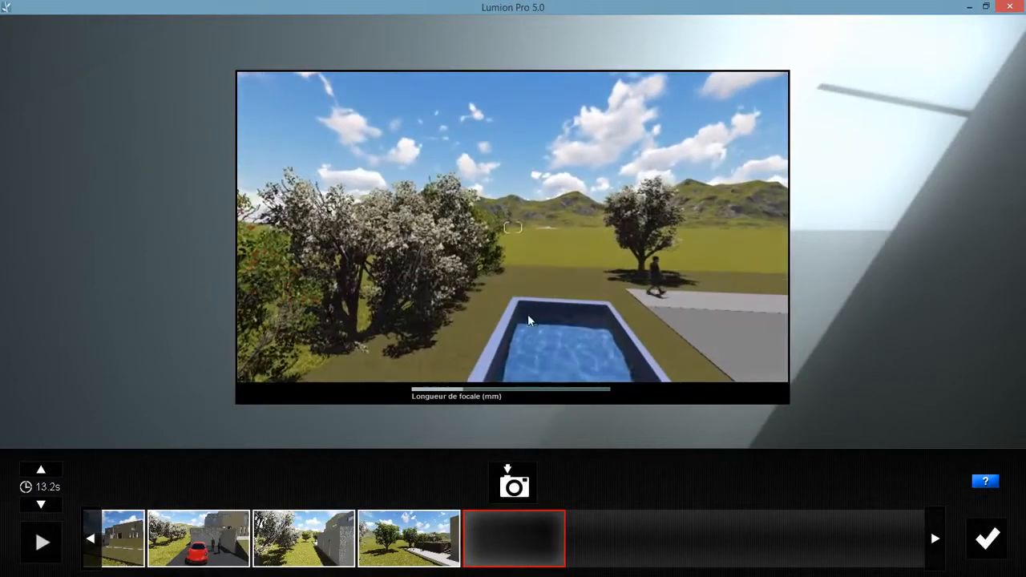
pyautogui.press('q')
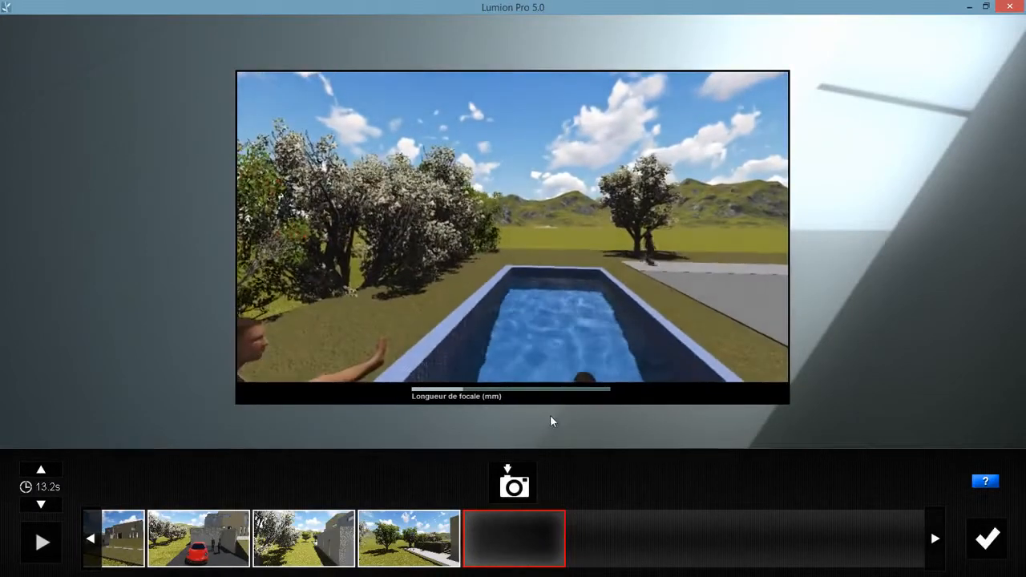
pyautogui.press('s')
pyautogui.click(518, 482)
# Step: Capture the closing flythrough shot as an aerial view of the whole property and accept the recorded clip
pyautogui.press('w')
pyautogui.moveTo(437, 252); pyautogui.dragTo(533, 274, button='right')
pyautogui.press('s')
pyautogui.press('w')
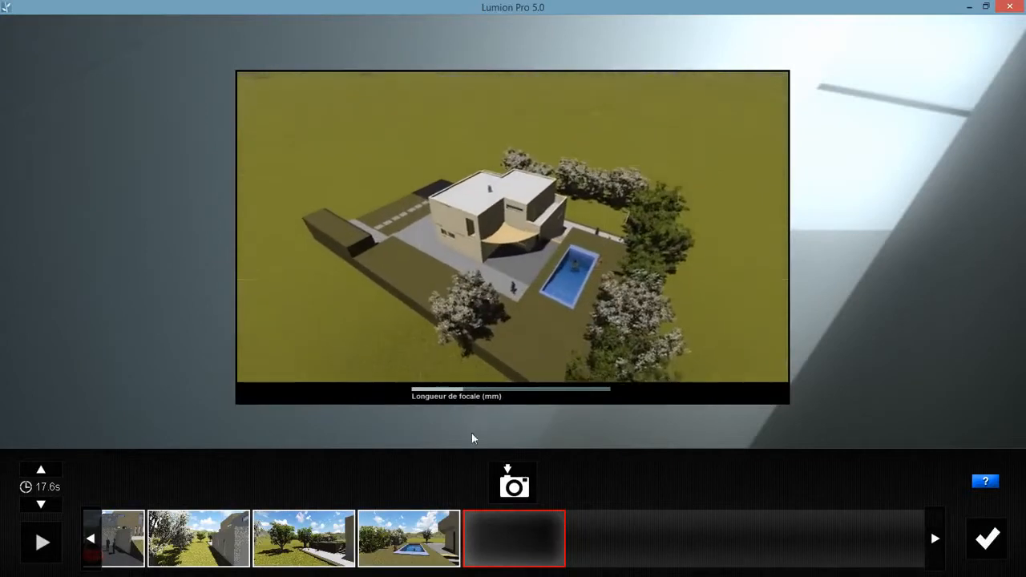
pyautogui.click(513, 482)
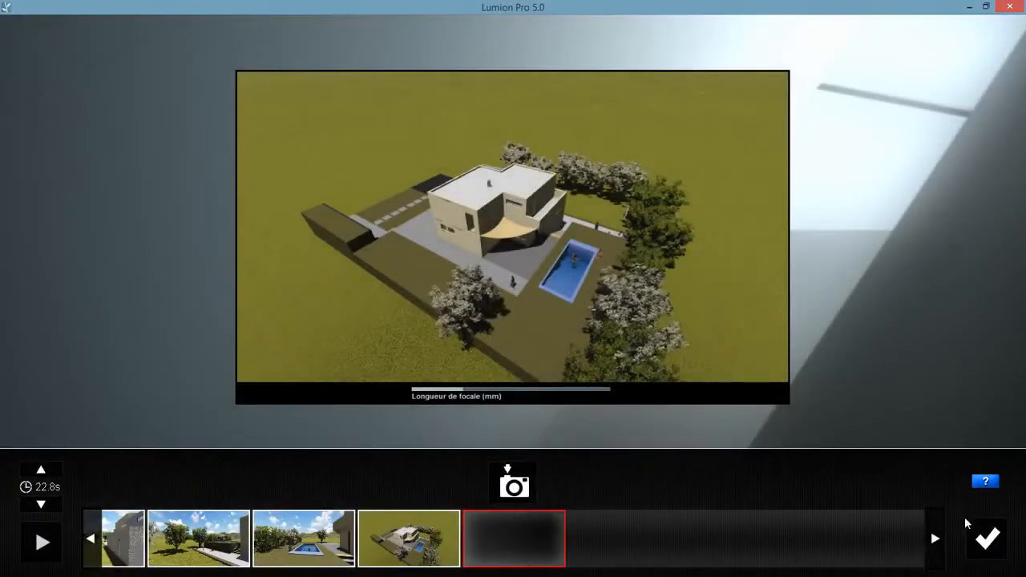
pyautogui.click(988, 539)
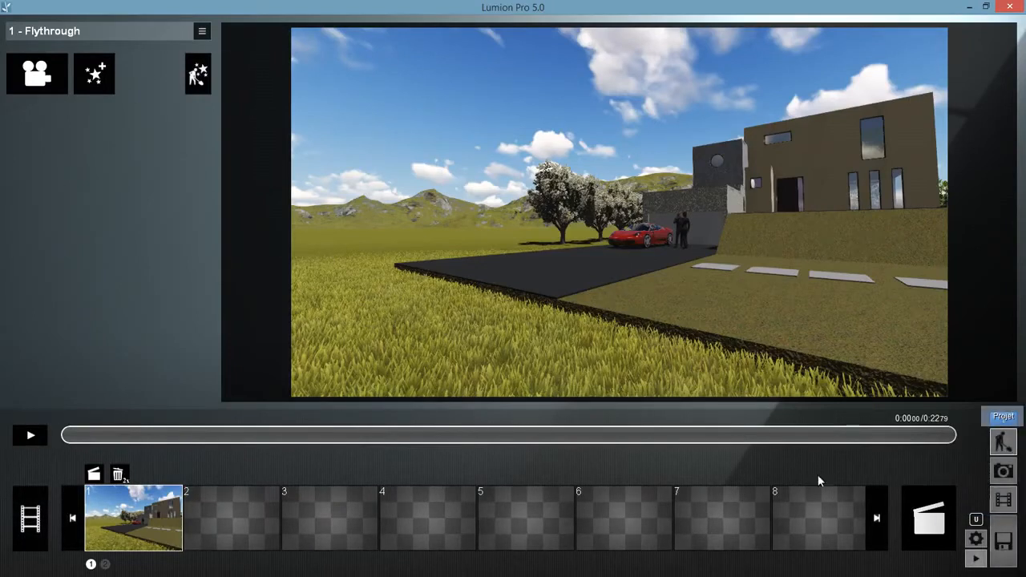
# Step: Return to build mode and place the first white smoke effect from the effects library on top of the roof chimney
pyautogui.click(1004, 442)
pyautogui.moveTo(594, 290); pyautogui.dragTo(672, 248, button='right')
pyautogui.hotkey('shift', 'w')
pyautogui.press('s')
pyautogui.hotkey('shift', 'w')
pyautogui.press('s')
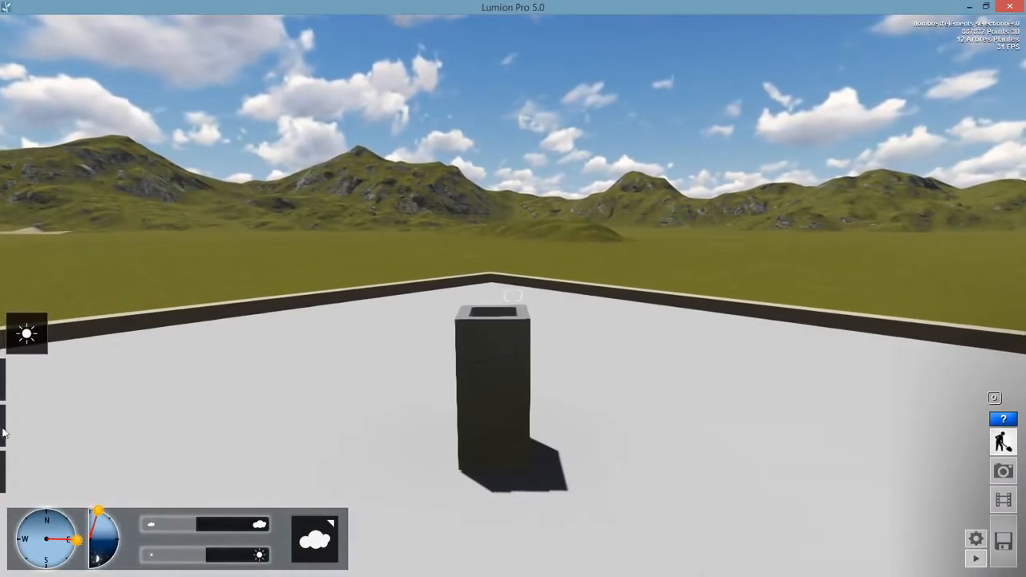
pyautogui.click(36, 469)
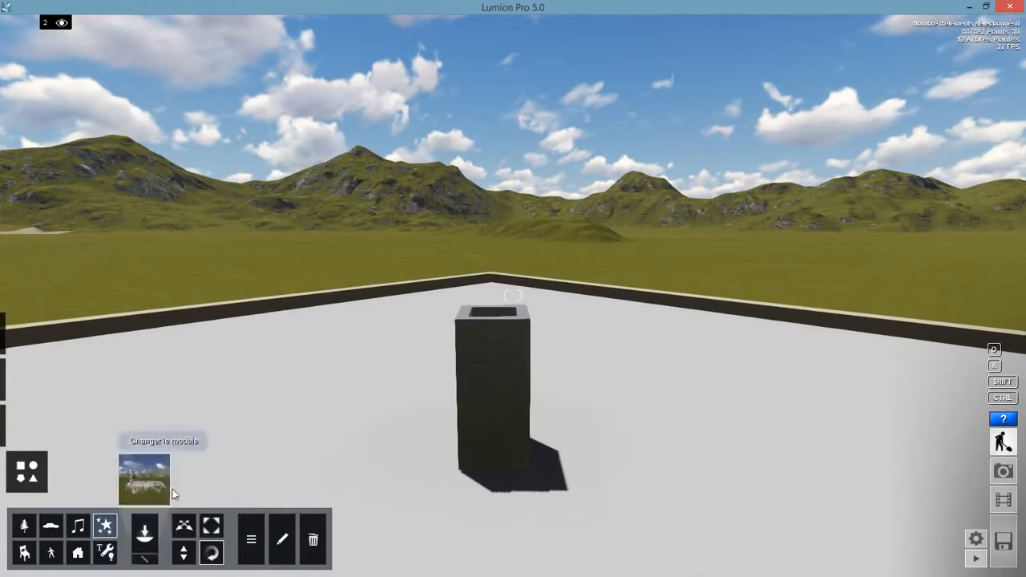
pyautogui.click(144, 479)
pyautogui.click(271, 92)
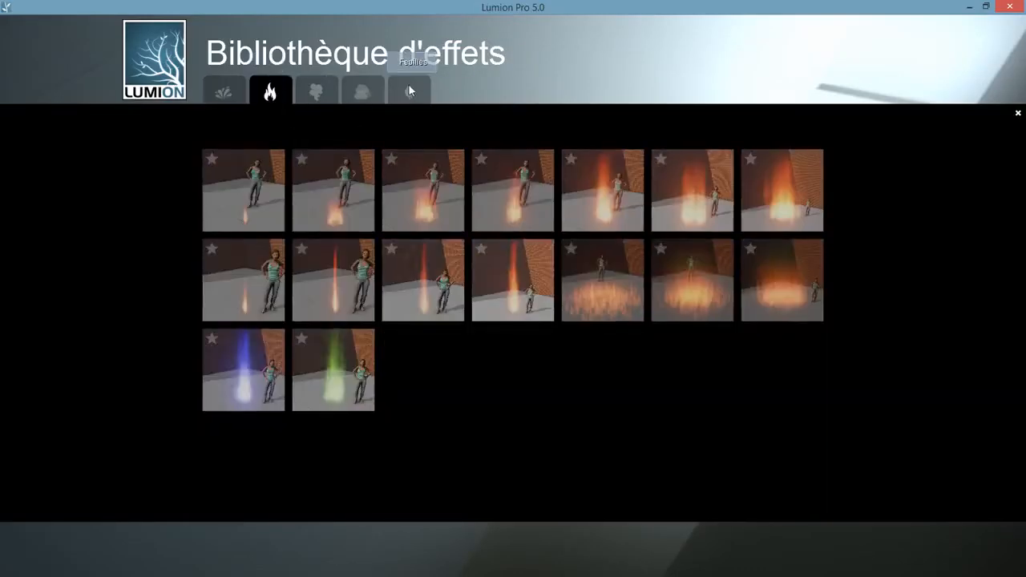
pyautogui.click(320, 92)
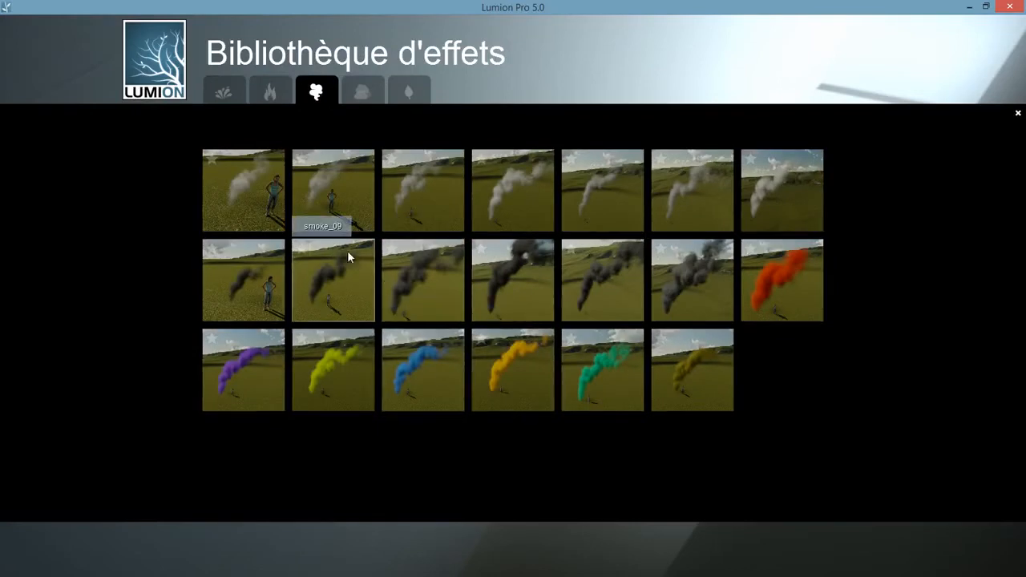
pyautogui.click(250, 205)
pyautogui.click(491, 310)
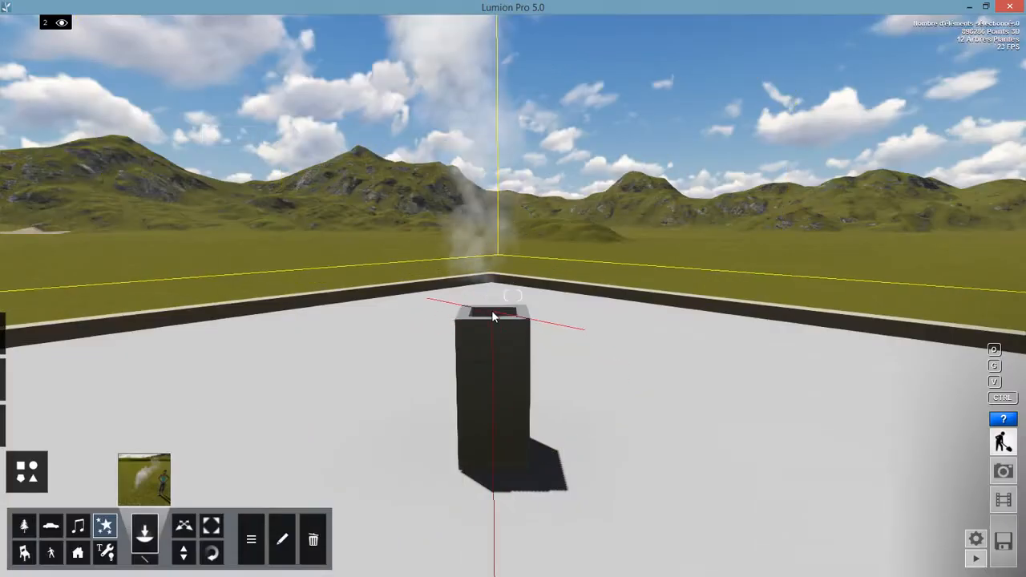
# Step: Frame an overview of the house with its smoking chimney and save the scene "maison autocad 3d"
pyautogui.scroll(-5, 494, 315)
pyautogui.press('s')
pyautogui.press('a')
pyautogui.moveTo(494, 322); pyautogui.dragTo(801, 486, button='right')
pyautogui.press('s')
pyautogui.click(1003, 541)
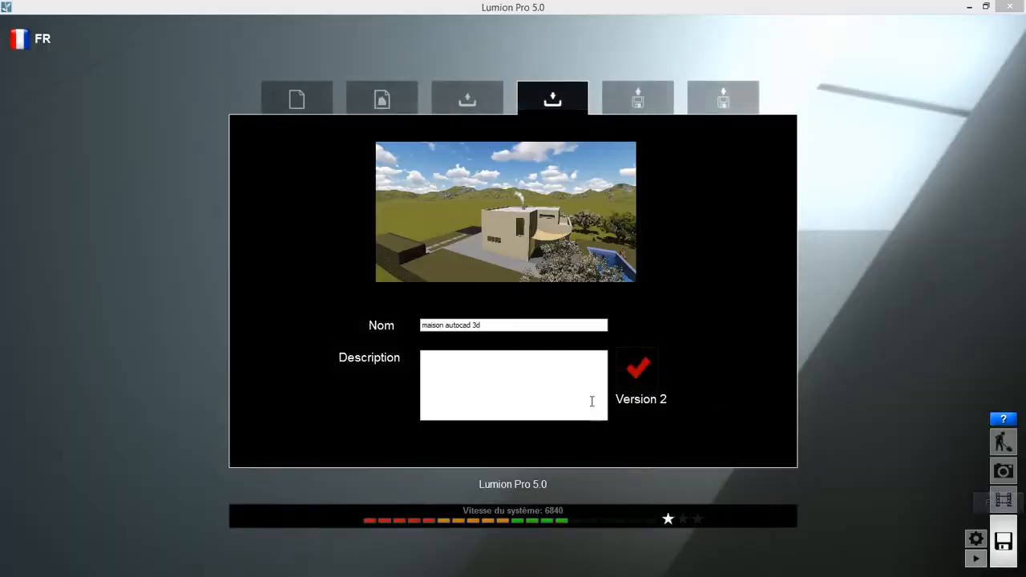
pyautogui.click(638, 372)
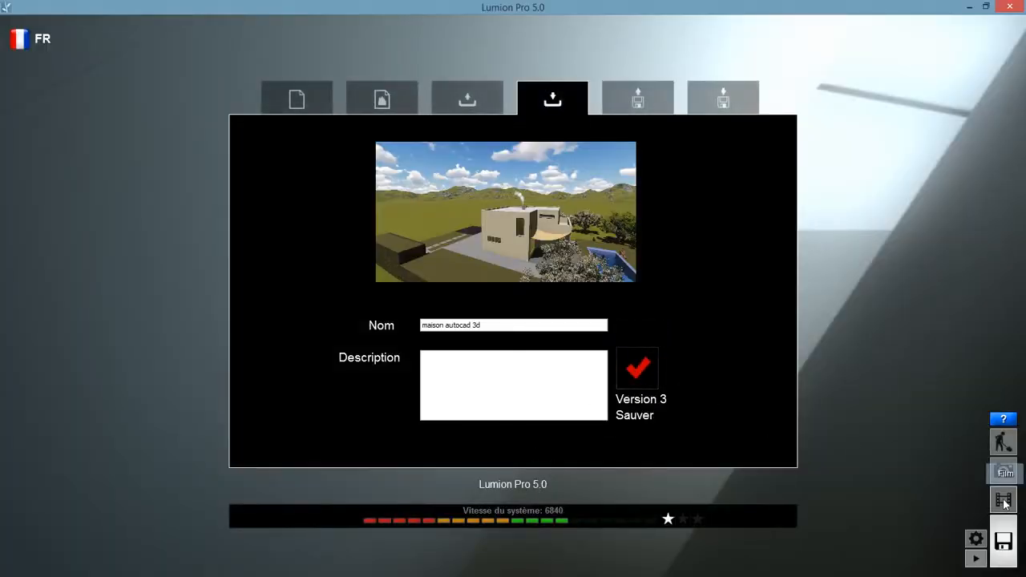
# Step: Return to the movie editor and open the export settings for the complete film
pyautogui.click(1003, 500)
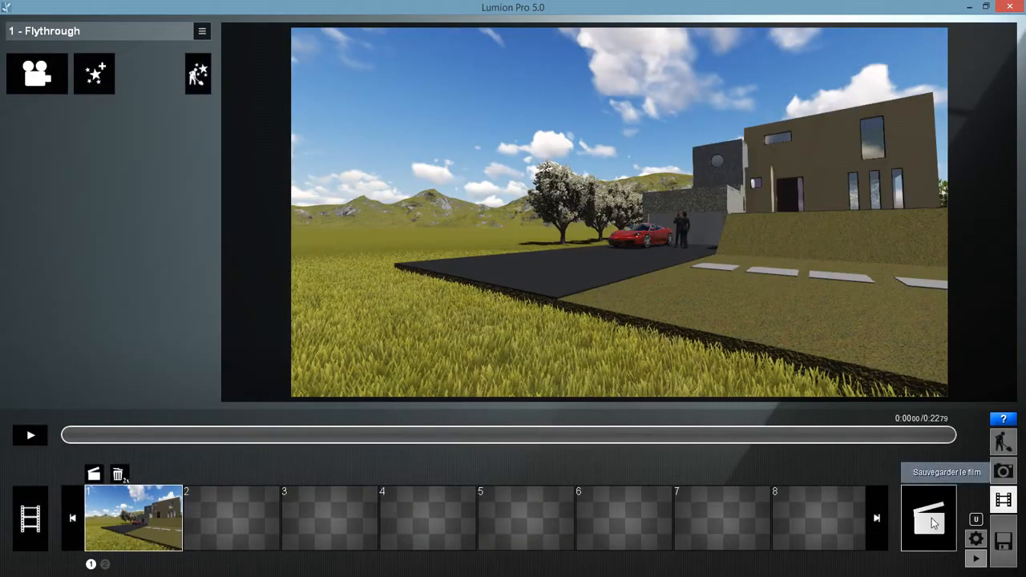
pyautogui.click(931, 522)
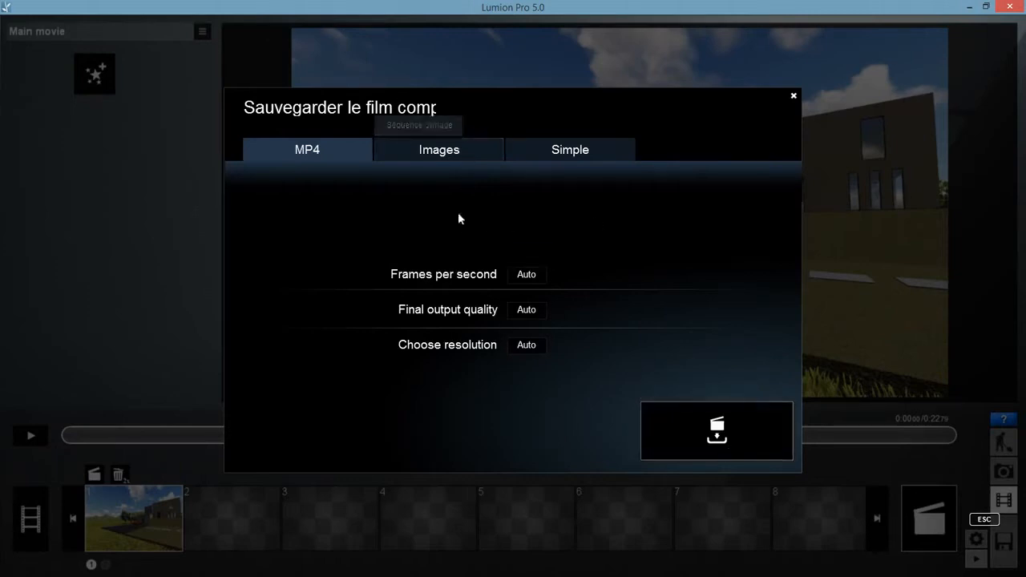